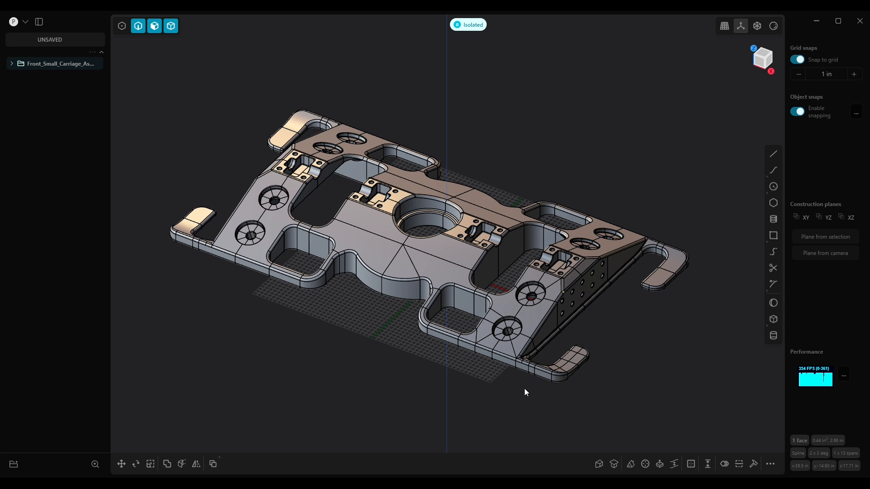
Orbit and zoom around the carriage part to examine its geometry before exporting
{"action": "middle_click_drag", "start_coordinate": [524, 387], "coordinate": [427, 311]}
{"action": "scroll", "coordinate": [465, 280], "scroll_direction": "up", "scroll_amount": 2}
{"action": "mouse_move", "coordinate": [454, 209]}
{"action": "middle_mouse_down", "text": "shift"}
{"action": "mouse_move", "coordinate": [472, 214]}
{"action": "mouse_move", "coordinate": [458, 218]}
{"action": "middle_mouse_up", "text": "shift"}
{"action": "scroll", "coordinate": [471, 232], "scroll_direction": "up", "scroll_amount": 3}
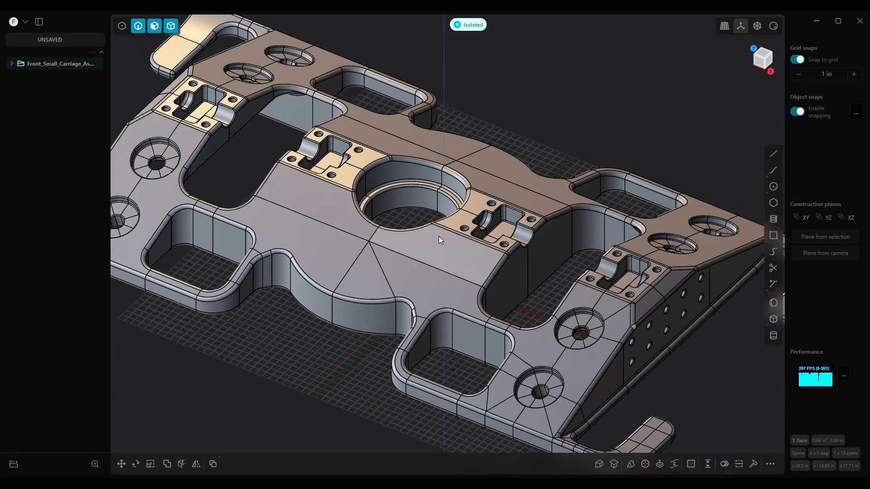
{"action": "middle_click_drag", "start_coordinate": [439, 235], "coordinate": [467, 273], "text": "shift"}
{"action": "scroll", "coordinate": [460, 274], "scroll_direction": "down", "scroll_amount": 3}
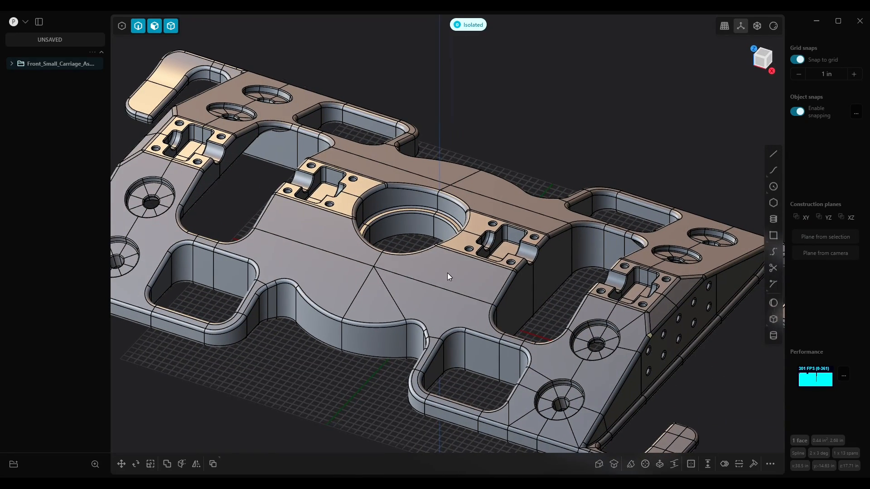
{"action": "scroll", "coordinate": [456, 266], "scroll_direction": "down", "scroll_amount": 2}
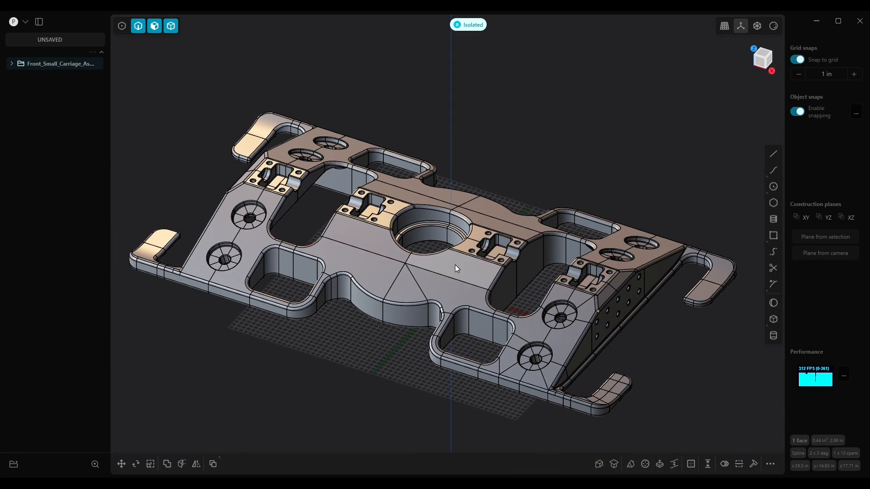
{"action": "middle_click_drag", "start_coordinate": [440, 269], "coordinate": [450, 249], "text": "shift"}
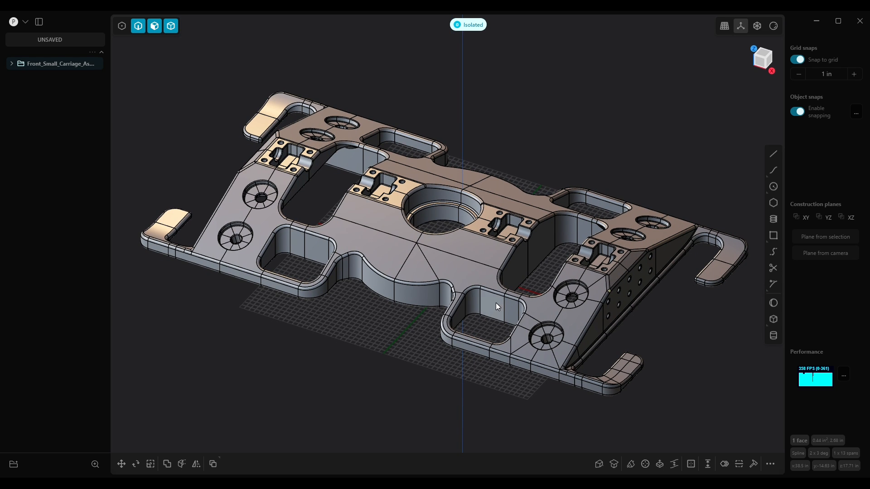
{"action": "middle_click_drag", "start_coordinate": [510, 306], "coordinate": [542, 280]}
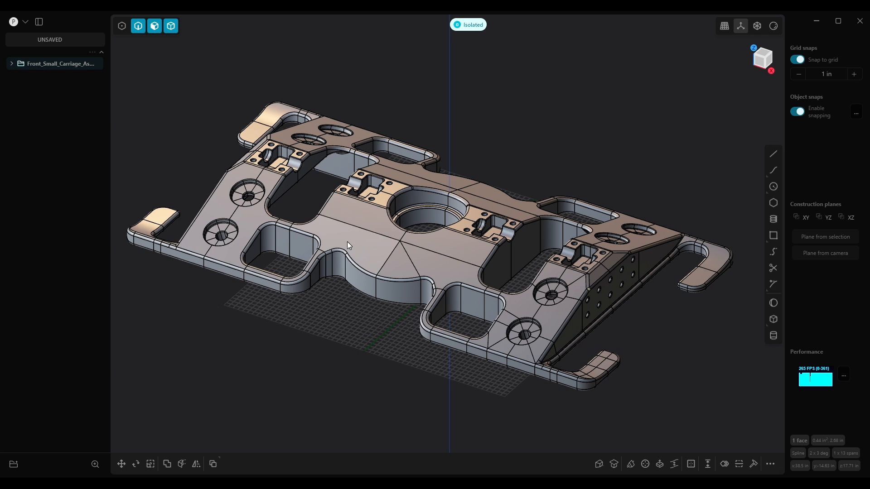
{"action": "mouse_move", "coordinate": [396, 258]}
{"action": "middle_mouse_down"}
{"action": "mouse_move", "coordinate": [376, 262]}
{"action": "mouse_move", "coordinate": [384, 263]}
{"action": "middle_mouse_up"}
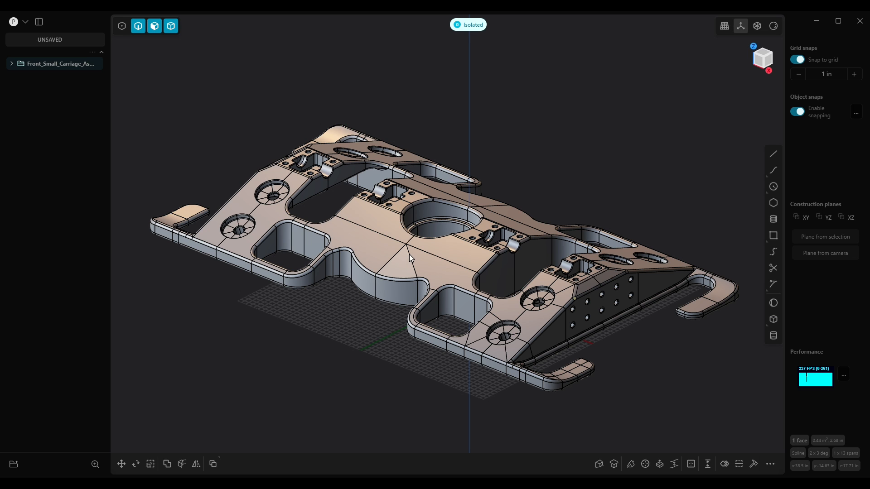
{"action": "middle_click_drag", "start_coordinate": [432, 268], "coordinate": [368, 309]}
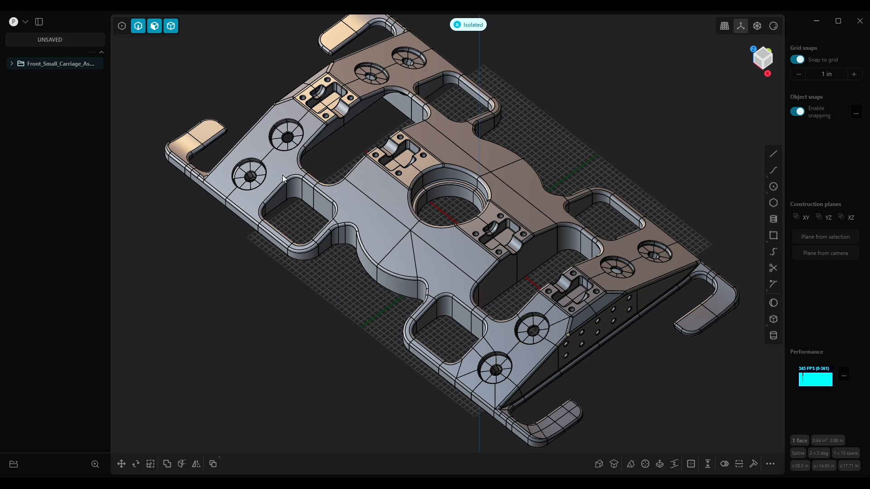
{"action": "middle_click_drag", "start_coordinate": [597, 335], "coordinate": [471, 291]}
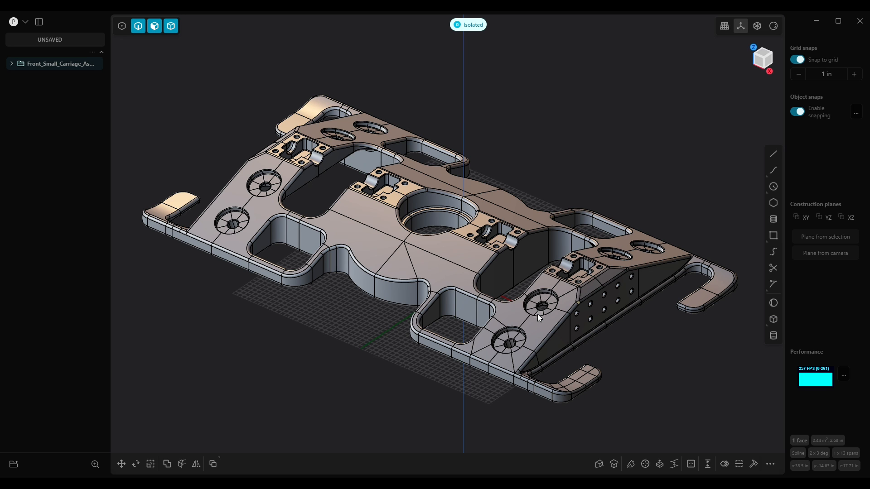
{"action": "mouse_move", "coordinate": [438, 312]}
{"action": "middle_mouse_down"}
{"action": "mouse_move", "coordinate": [431, 316]}
{"action": "mouse_move", "coordinate": [445, 308]}
{"action": "mouse_move", "coordinate": [437, 312]}
{"action": "middle_mouse_up"}
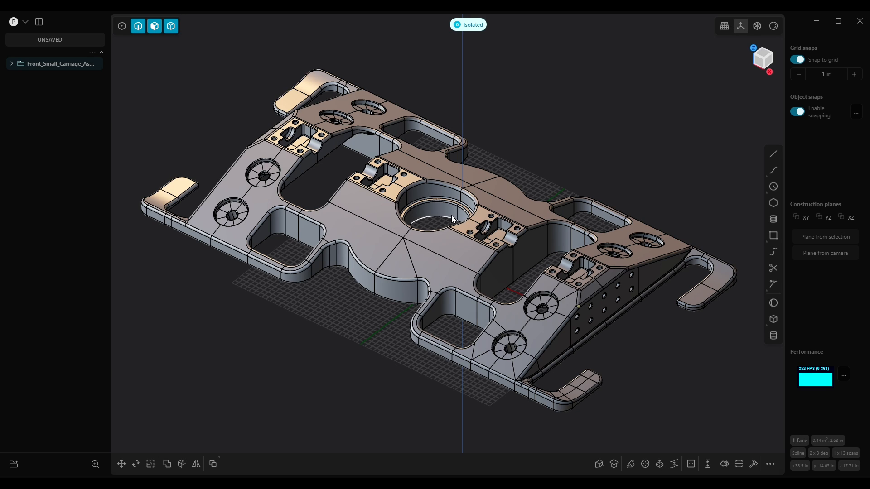
Export the part as Test1.obj in Wavefront OBJ format to the Desktop, replacing the existing file
{"action": "left_click", "coordinate": [25, 24]}
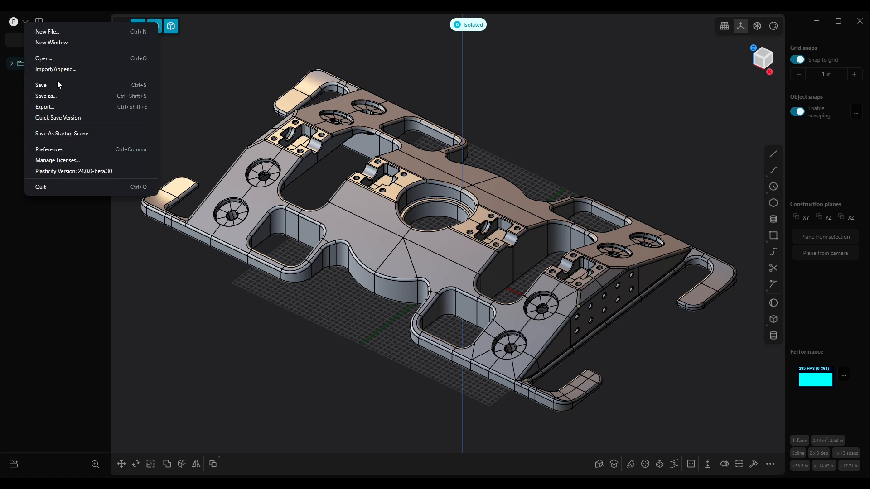
{"action": "left_click", "coordinate": [47, 108]}
{"action": "left_click", "coordinate": [397, 113]}
{"action": "left_click", "coordinate": [345, 243]}
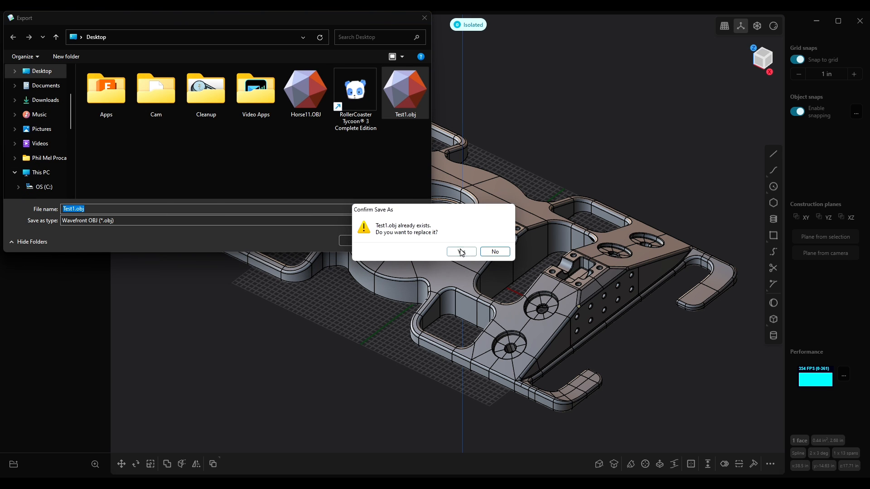
{"action": "left_click", "coordinate": [458, 251]}
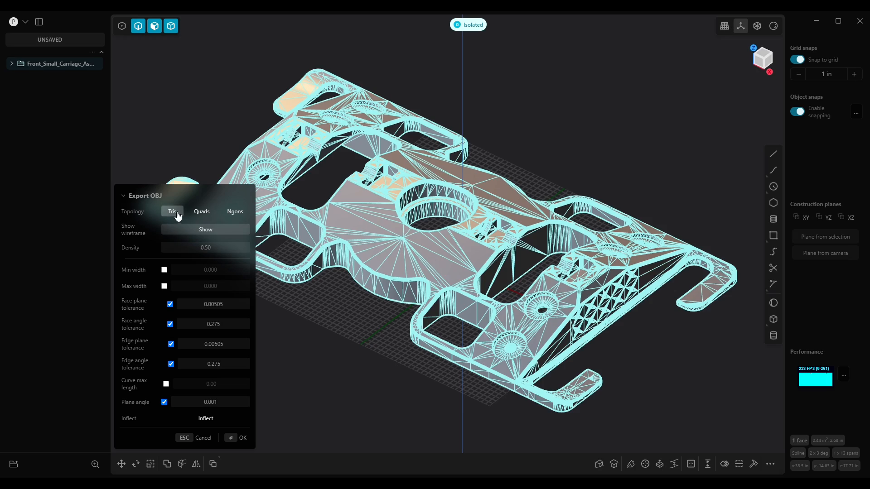
Zoom in and examine the triangulated export mesh preview on the top face and around the central bore
{"action": "scroll", "coordinate": [388, 289], "scroll_direction": "up", "scroll_amount": 10}
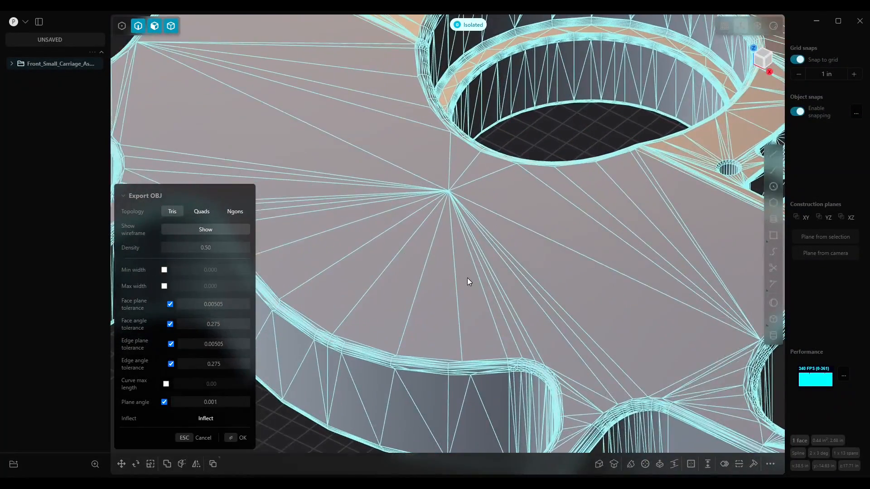
{"action": "mouse_move", "coordinate": [468, 278]}
{"action": "middle_mouse_down"}
{"action": "mouse_move", "coordinate": [514, 245]}
{"action": "mouse_move", "coordinate": [501, 265]}
{"action": "mouse_move", "coordinate": [464, 286]}
{"action": "middle_mouse_up"}
{"action": "scroll", "coordinate": [464, 287], "scroll_direction": "down", "scroll_amount": 5}
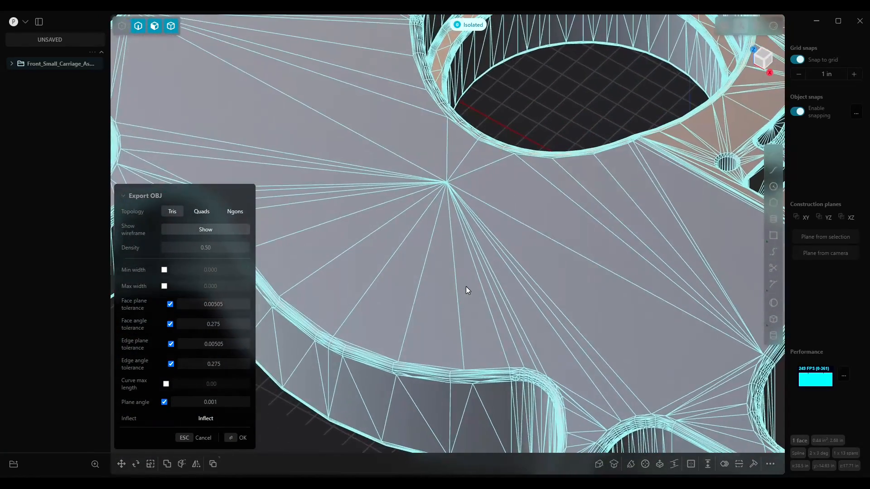
{"action": "scroll", "coordinate": [469, 285], "scroll_direction": "down", "scroll_amount": 3}
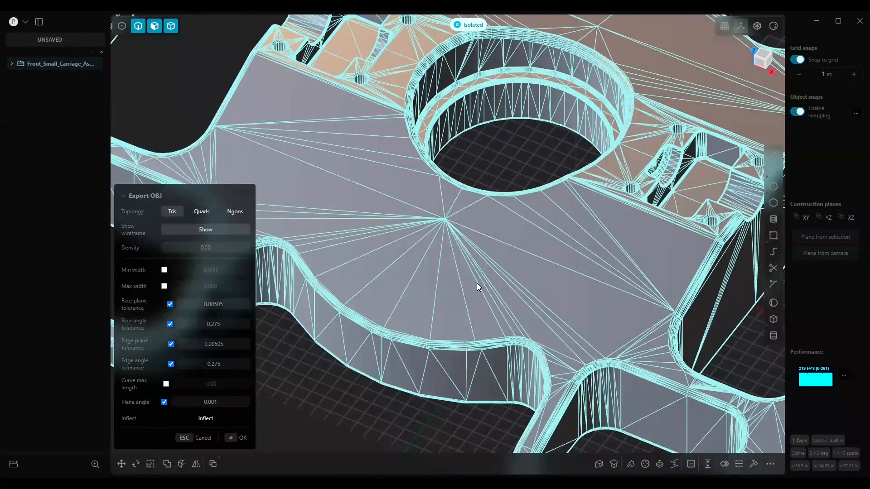
{"action": "scroll", "coordinate": [607, 294], "scroll_direction": "up", "scroll_amount": 5}
{"action": "scroll", "coordinate": [627, 291], "scroll_direction": "up", "scroll_amount": 2}
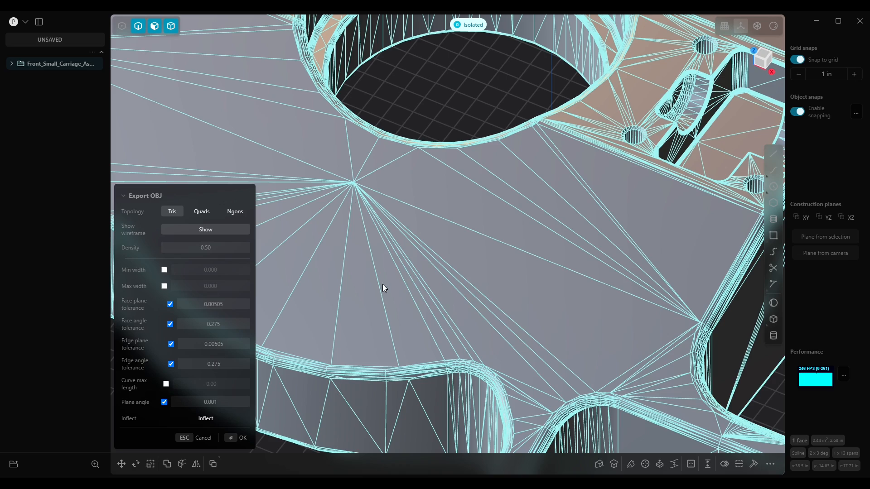
{"action": "mouse_move", "coordinate": [559, 262]}
{"action": "middle_mouse_down"}
{"action": "mouse_move", "coordinate": [503, 229]}
{"action": "mouse_move", "coordinate": [566, 254]}
{"action": "middle_mouse_up"}
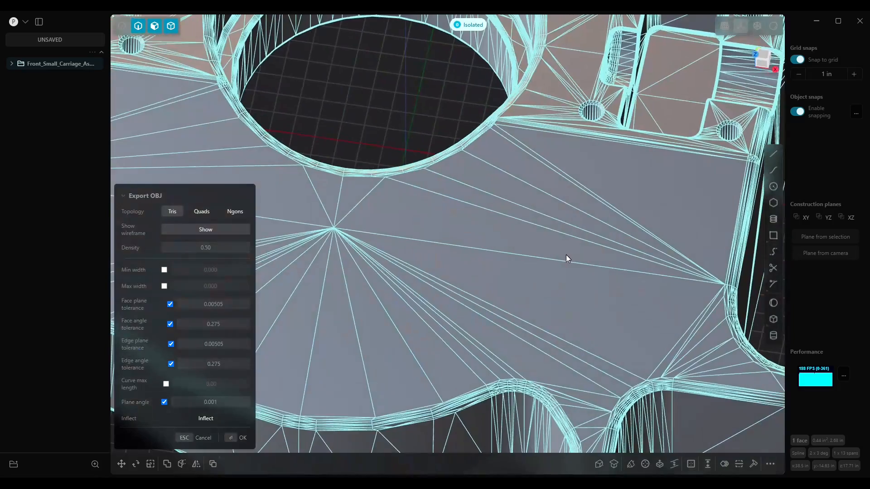
{"action": "scroll", "coordinate": [566, 255], "scroll_direction": "down", "scroll_amount": 6}
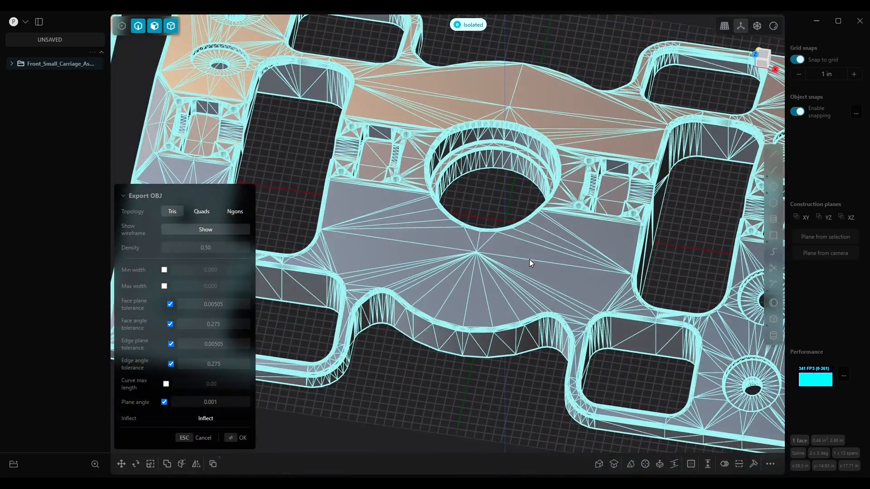
{"action": "mouse_move", "coordinate": [529, 259]}
{"action": "middle_mouse_down"}
{"action": "mouse_move", "coordinate": [554, 254]}
{"action": "mouse_move", "coordinate": [502, 254]}
{"action": "mouse_move", "coordinate": [507, 246]}
{"action": "mouse_move", "coordinate": [517, 259]}
{"action": "middle_mouse_up"}
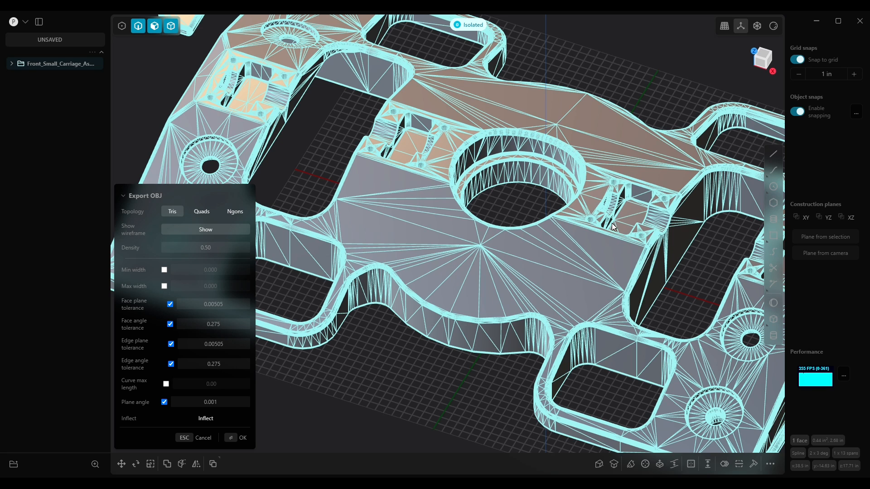
Switch the export topology to Quads and examine the resulting mesh preview
{"action": "left_click", "coordinate": [202, 213]}
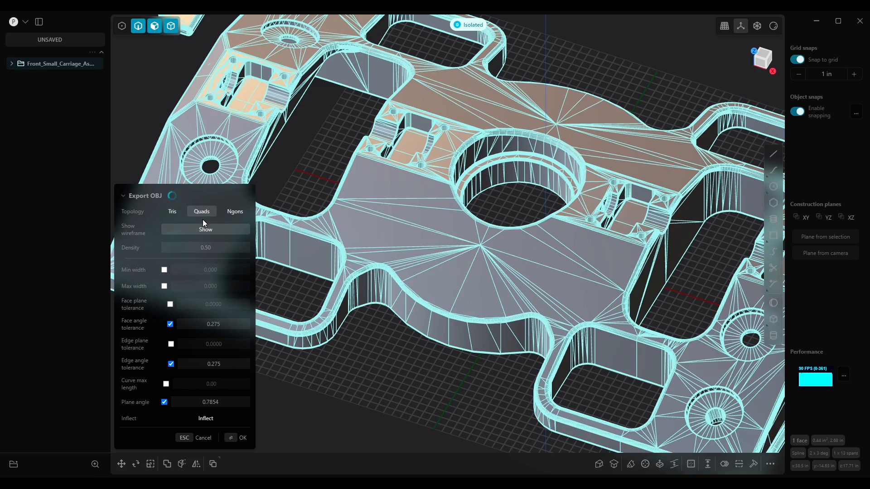
{"action": "mouse_move", "coordinate": [518, 285]}
{"action": "middle_mouse_down"}
{"action": "mouse_move", "coordinate": [494, 292]}
{"action": "mouse_move", "coordinate": [505, 291]}
{"action": "middle_mouse_up"}
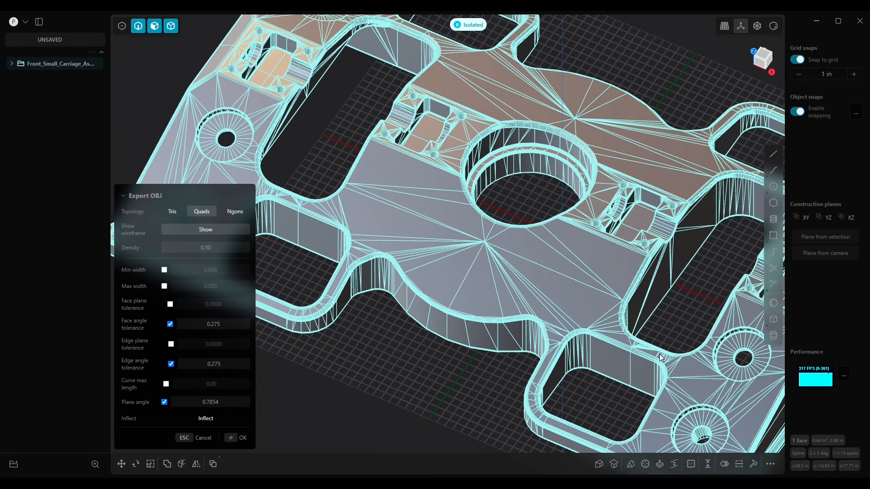
{"action": "scroll", "coordinate": [699, 380], "scroll_direction": "down", "scroll_amount": 3}
{"action": "scroll", "coordinate": [509, 358], "scroll_direction": "down", "scroll_amount": 2}
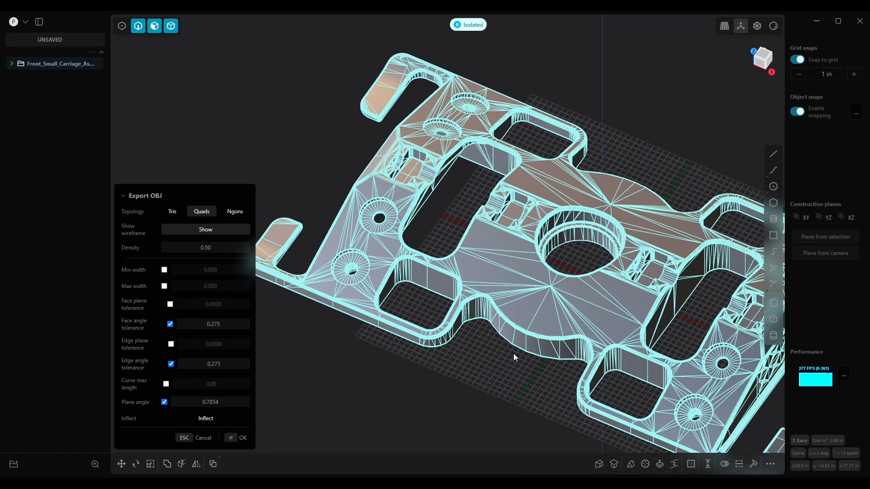
{"action": "middle_click_drag", "start_coordinate": [597, 285], "coordinate": [498, 263], "text": "shift"}
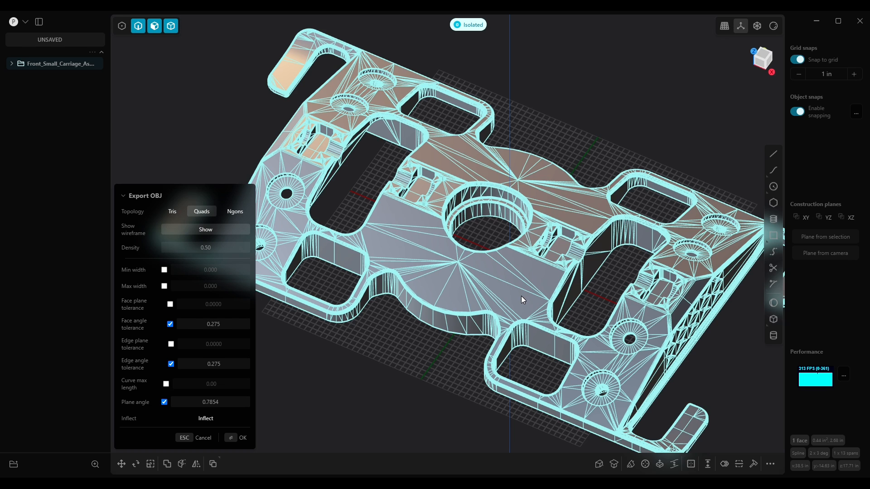
Switch the export topology to Ngons and examine the mesh around the countersunk holes
{"action": "left_click", "coordinate": [239, 216]}
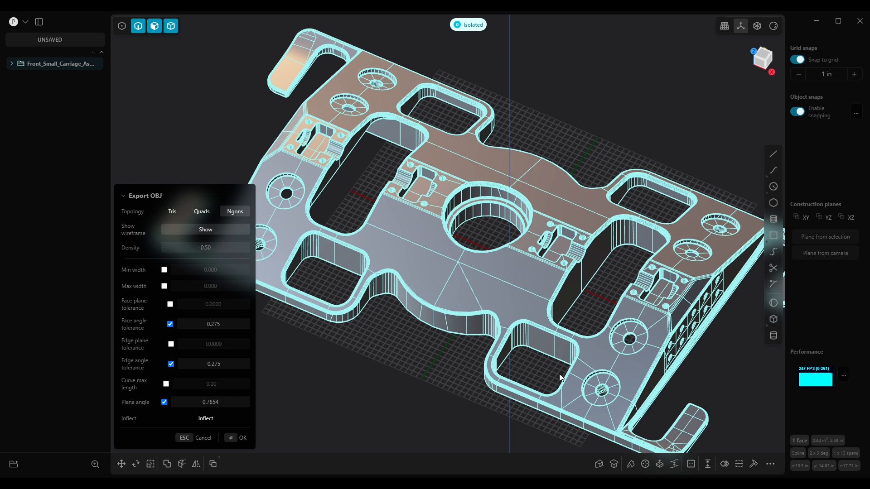
{"action": "middle_click_drag", "start_coordinate": [575, 382], "coordinate": [546, 376]}
{"action": "scroll", "coordinate": [572, 363], "scroll_direction": "up", "scroll_amount": 10}
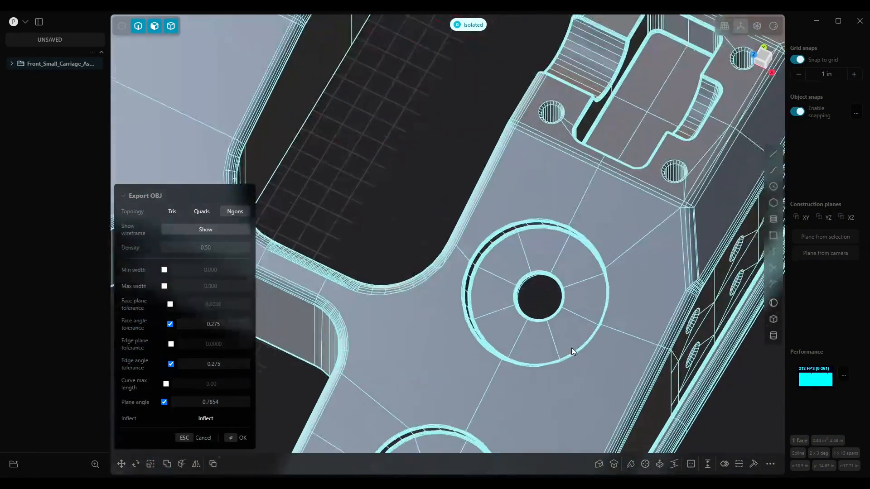
{"action": "scroll", "coordinate": [572, 347], "scroll_direction": "up", "scroll_amount": 5}
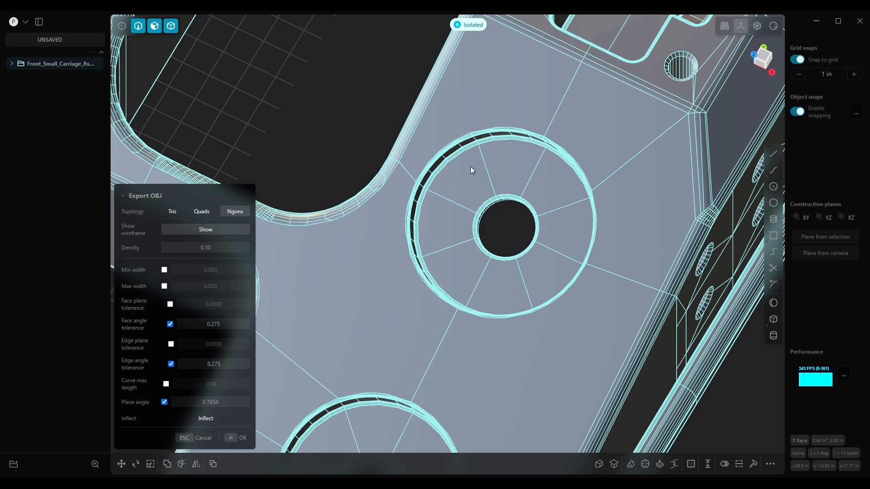
{"action": "scroll", "coordinate": [481, 317], "scroll_direction": "down", "scroll_amount": 5}
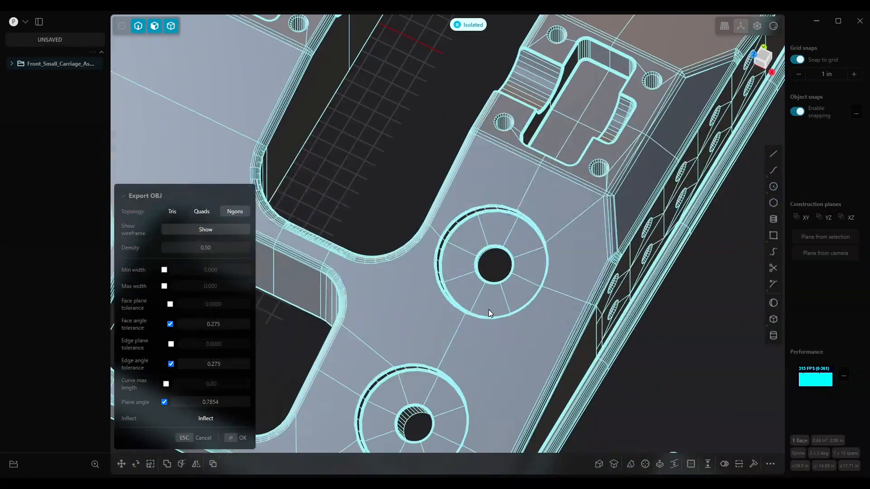
{"action": "scroll", "coordinate": [586, 193], "scroll_direction": "up", "scroll_amount": 5}
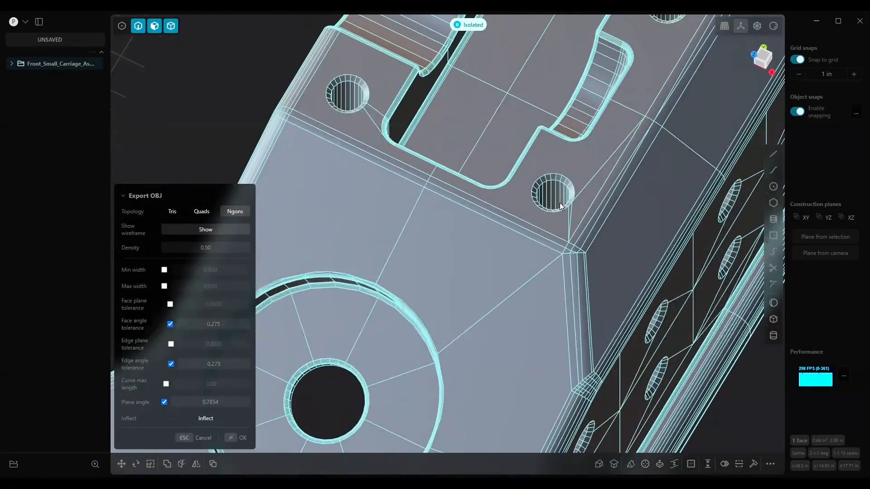
{"action": "middle_click_drag", "start_coordinate": [541, 240], "coordinate": [556, 398], "text": "shift"}
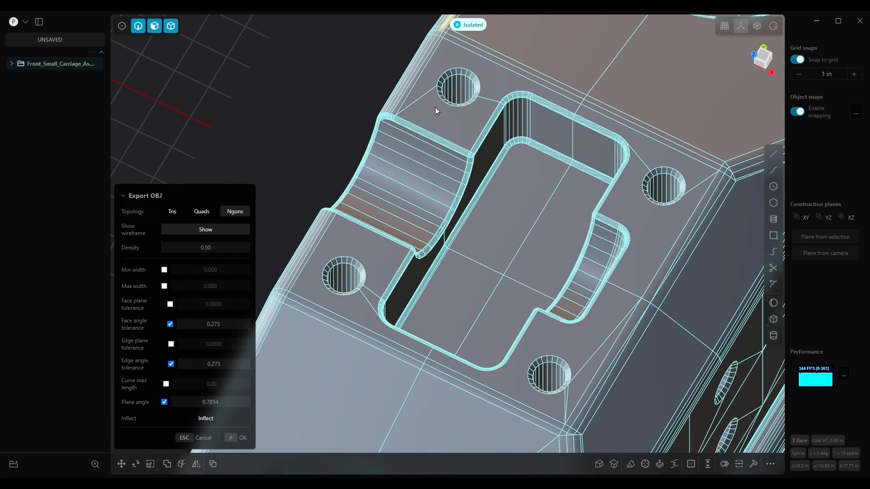
Examine the Ngons mesh preview around the pockets, mounting holes and side hole pattern
{"action": "scroll", "coordinate": [675, 300], "scroll_direction": "down", "scroll_amount": 5}
{"action": "scroll", "coordinate": [656, 292], "scroll_direction": "down", "scroll_amount": 8}
{"action": "middle_click_drag", "start_coordinate": [645, 293], "coordinate": [526, 217], "text": "shift"}
{"action": "middle_click_drag", "start_coordinate": [526, 290], "coordinate": [589, 290]}
{"action": "scroll", "coordinate": [594, 294], "scroll_direction": "down", "scroll_amount": 3}
{"action": "scroll", "coordinate": [594, 294], "scroll_direction": "up", "scroll_amount": 6}
{"action": "scroll", "coordinate": [584, 301], "scroll_direction": "up", "scroll_amount": 3}
{"action": "middle_click_drag", "start_coordinate": [577, 305], "coordinate": [544, 327]}
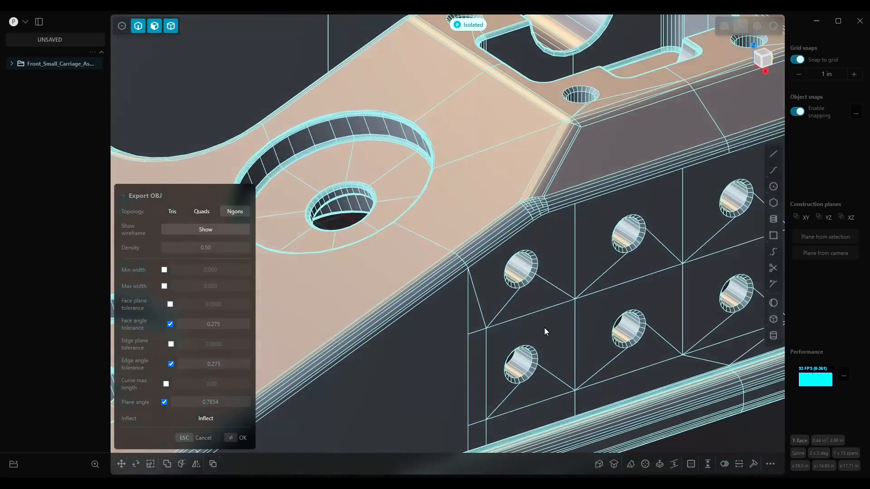
{"action": "scroll", "coordinate": [543, 326], "scroll_direction": "down", "scroll_amount": 5}
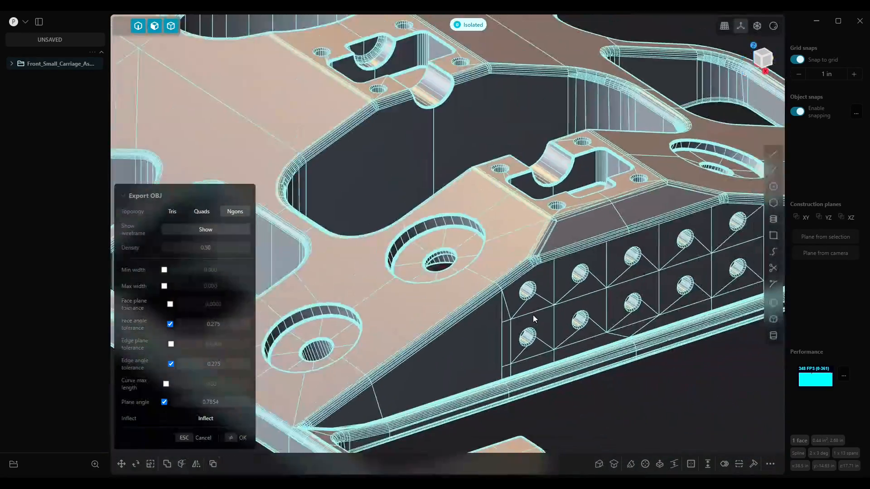
{"action": "scroll", "coordinate": [533, 316], "scroll_direction": "down", "scroll_amount": 4}
{"action": "middle_click_drag", "start_coordinate": [533, 316], "coordinate": [547, 318]}
{"action": "right_click_drag", "start_coordinate": [424, 299], "coordinate": [549, 332]}
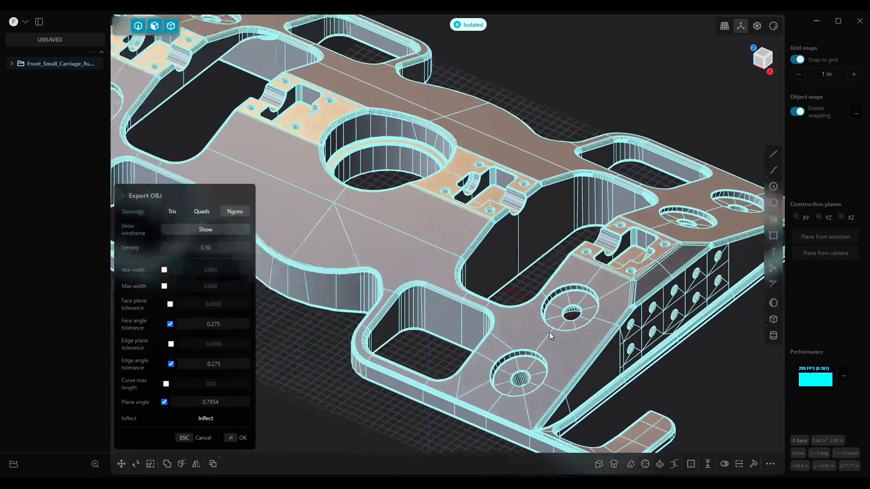
{"action": "scroll", "coordinate": [541, 331], "scroll_direction": "down", "scroll_amount": 5}
{"action": "scroll", "coordinate": [512, 332], "scroll_direction": "down", "scroll_amount": 1}
{"action": "right_click_drag", "start_coordinate": [515, 333], "coordinate": [533, 309]}
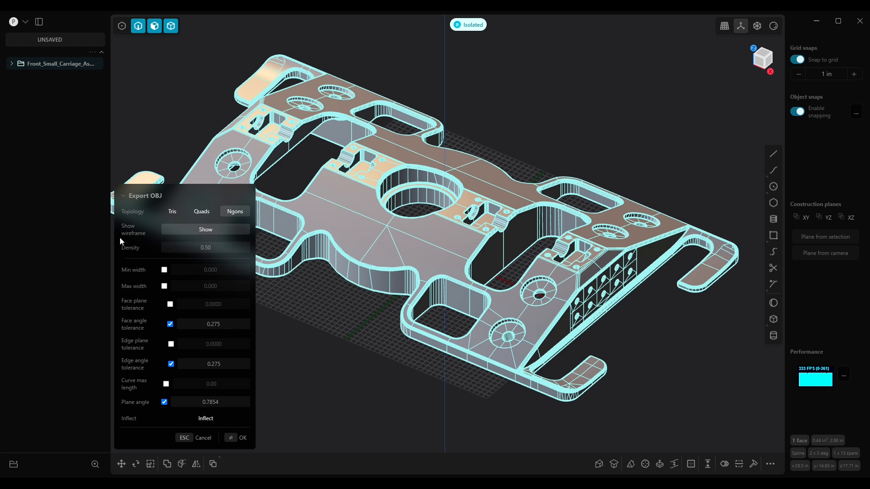
Turn the export wireframe preview off and back on to compare the shaded mesh
{"action": "left_click", "coordinate": [203, 234]}
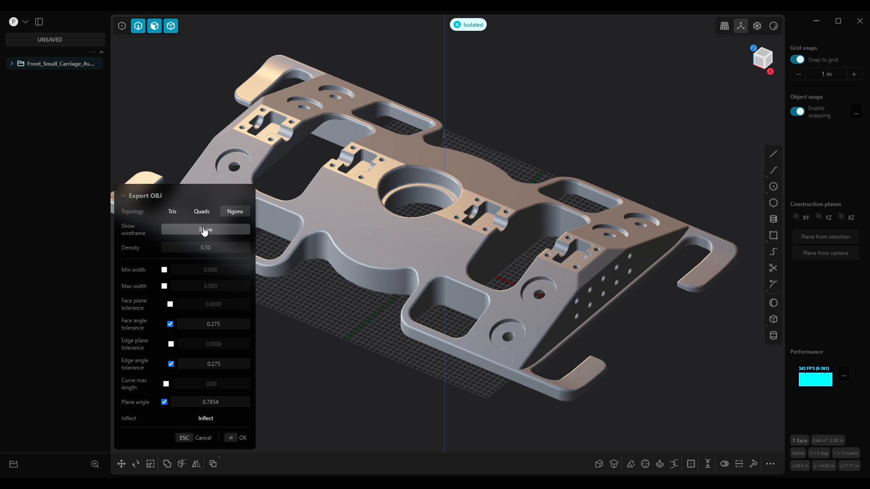
{"action": "left_click", "coordinate": [204, 231]}
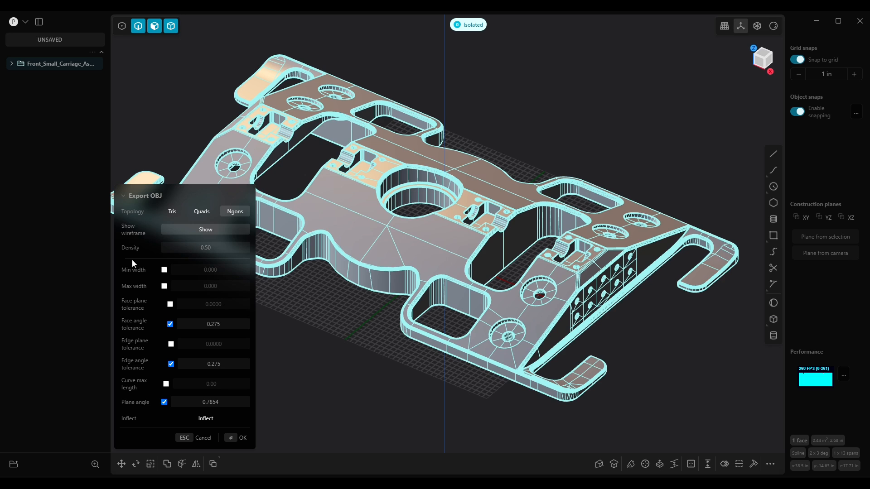
{"action": "mouse_move", "coordinate": [130, 246]}
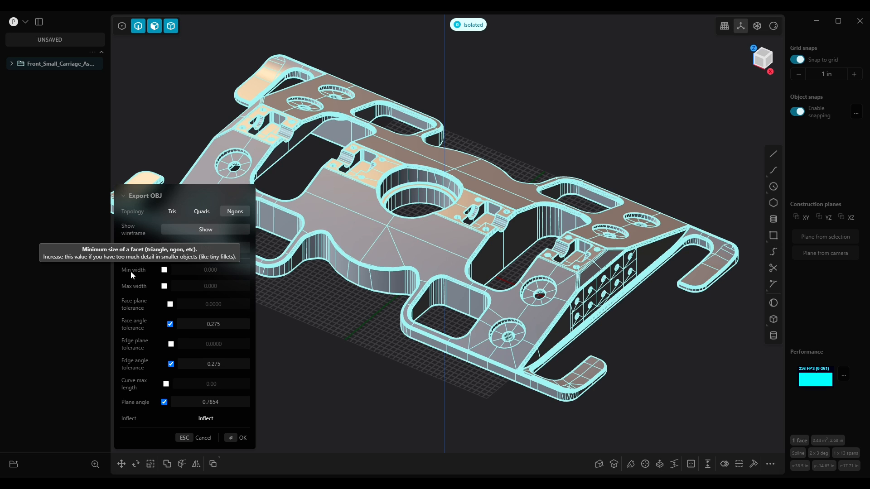
Enable the Min width facet option at 0.100 and examine the resulting mesh around the pockets and countersunk holes
{"action": "left_click", "coordinate": [164, 270]}
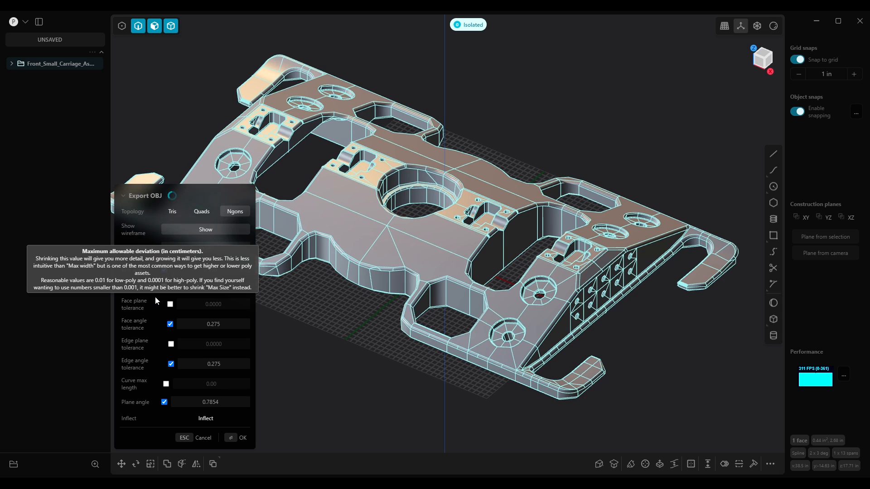
{"action": "scroll", "coordinate": [476, 346], "scroll_direction": "up", "scroll_amount": 1}
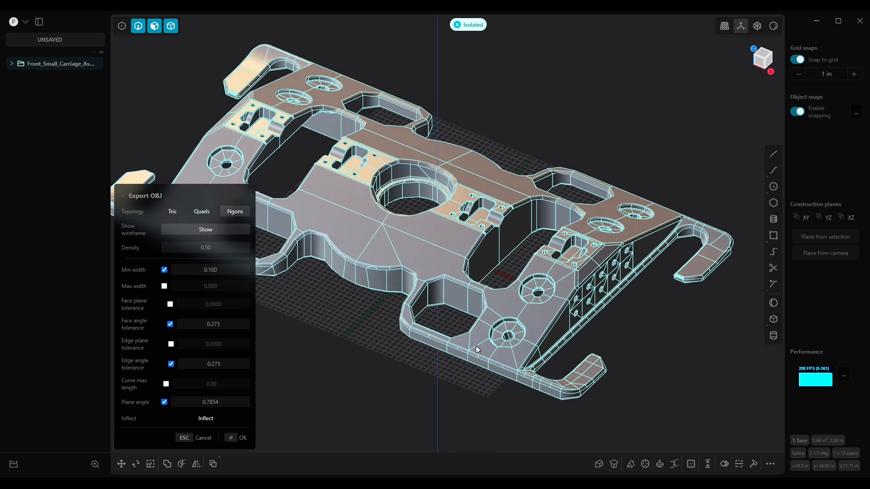
{"action": "middle_click_drag", "start_coordinate": [476, 347], "coordinate": [479, 354]}
{"action": "scroll", "coordinate": [506, 284], "scroll_direction": "down", "scroll_amount": 3}
{"action": "scroll", "coordinate": [494, 289], "scroll_direction": "up", "scroll_amount": 8}
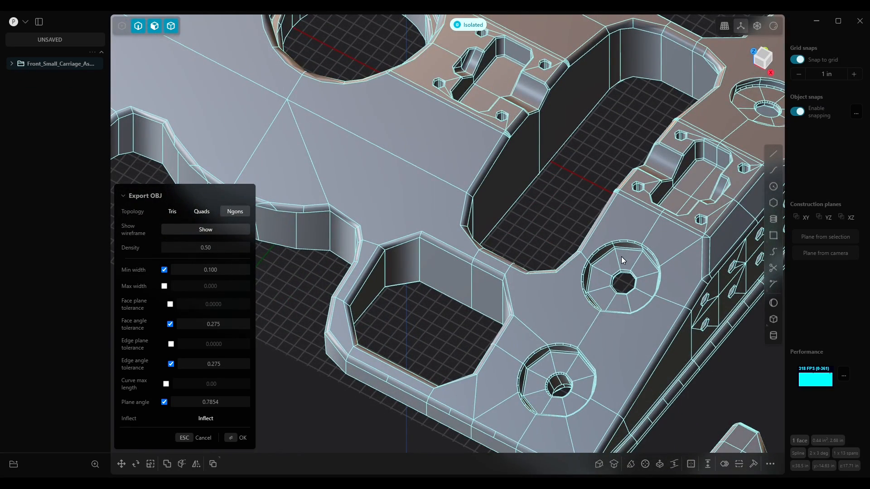
{"action": "scroll", "coordinate": [630, 256], "scroll_direction": "up", "scroll_amount": 3}
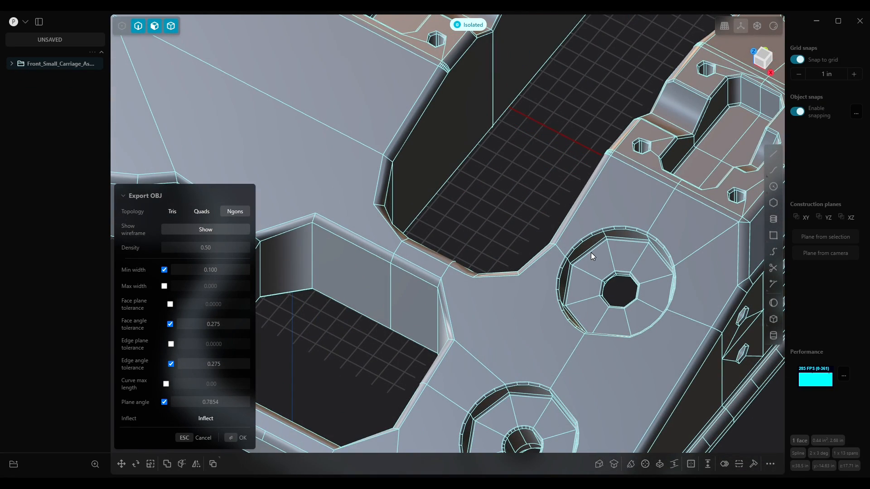
{"action": "middle_click_drag", "start_coordinate": [442, 320], "coordinate": [565, 309], "text": "shift"}
{"action": "scroll", "coordinate": [545, 303], "scroll_direction": "down", "scroll_amount": 3}
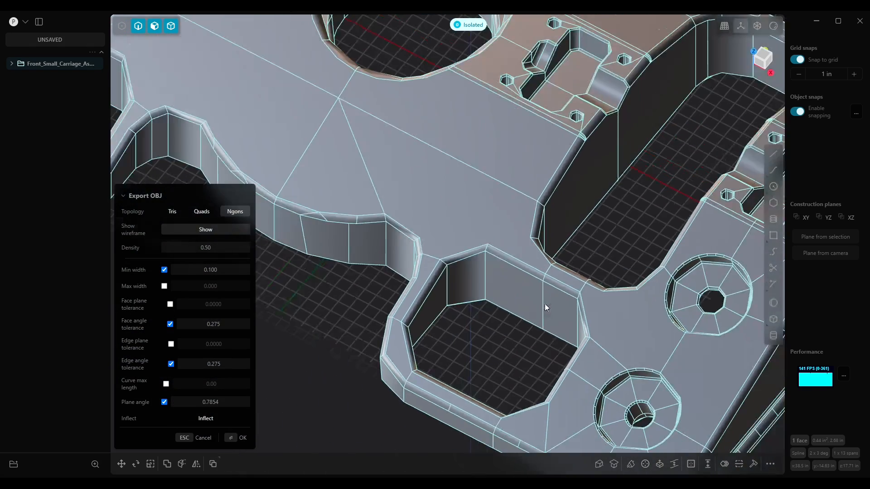
{"action": "scroll", "coordinate": [543, 300], "scroll_direction": "down", "scroll_amount": 4}
{"action": "scroll", "coordinate": [493, 299], "scroll_direction": "up", "scroll_amount": 2}
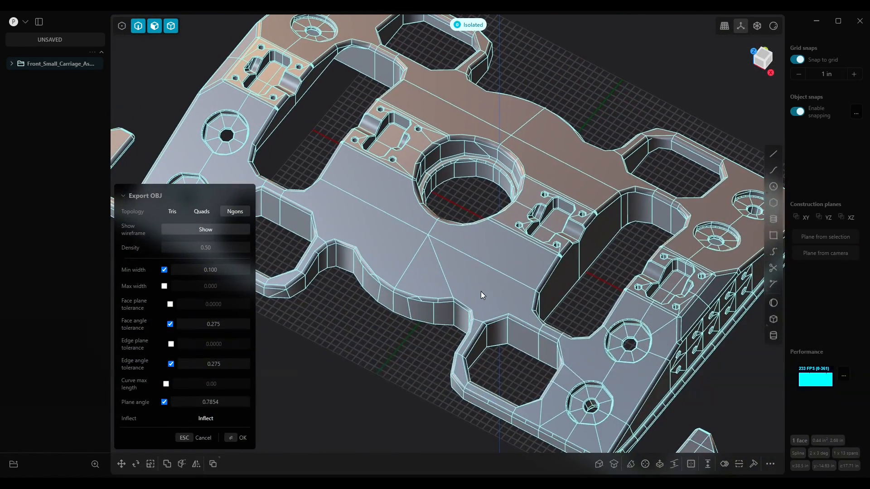
Switch to the browser and convert 0.1 cm and 0.01 cm to inches with a Google unit converter
{"action": "left_click", "coordinate": [241, 271]}
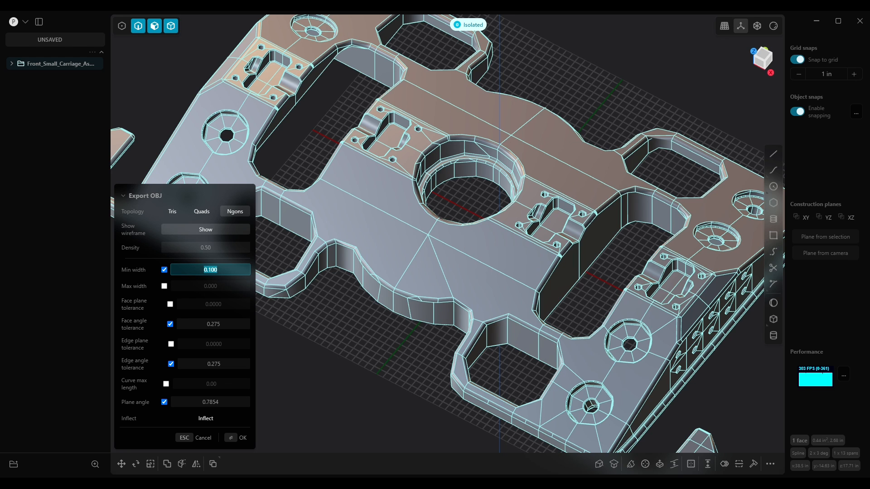
{"action": "left_click_drag", "start_coordinate": [869, 149], "coordinate": [612, 122]}
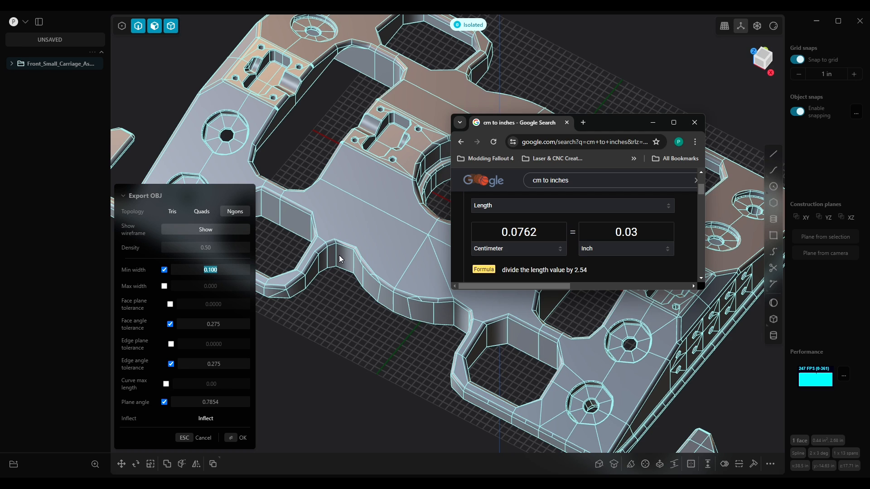
{"action": "double_click", "coordinate": [543, 234]}
{"action": "type", "text": "0.1"}
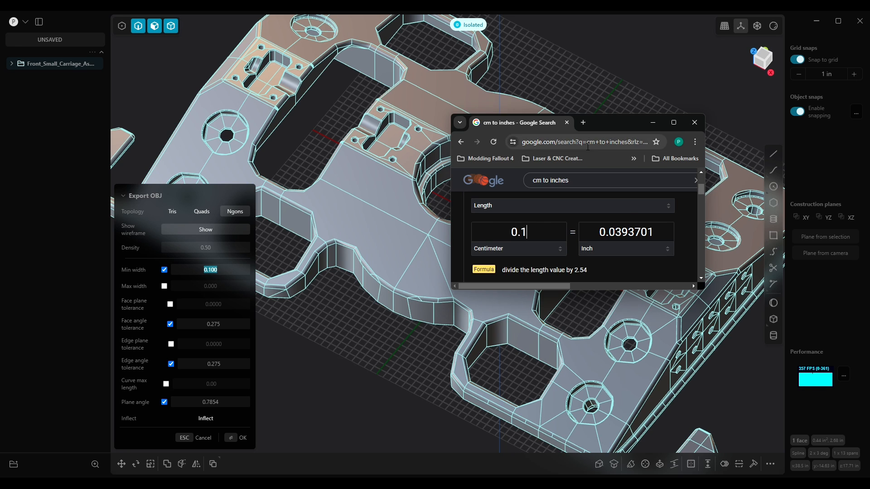
{"action": "double_click", "coordinate": [536, 227]}
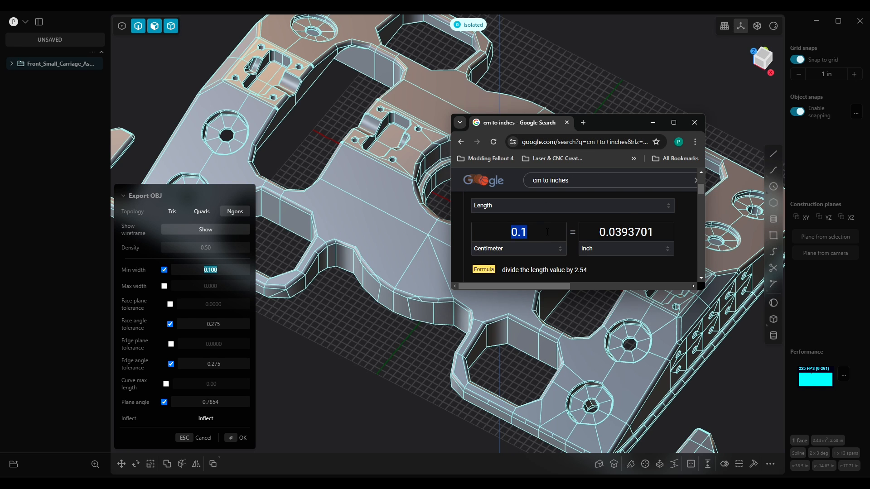
{"action": "type", "text": "0.01"}
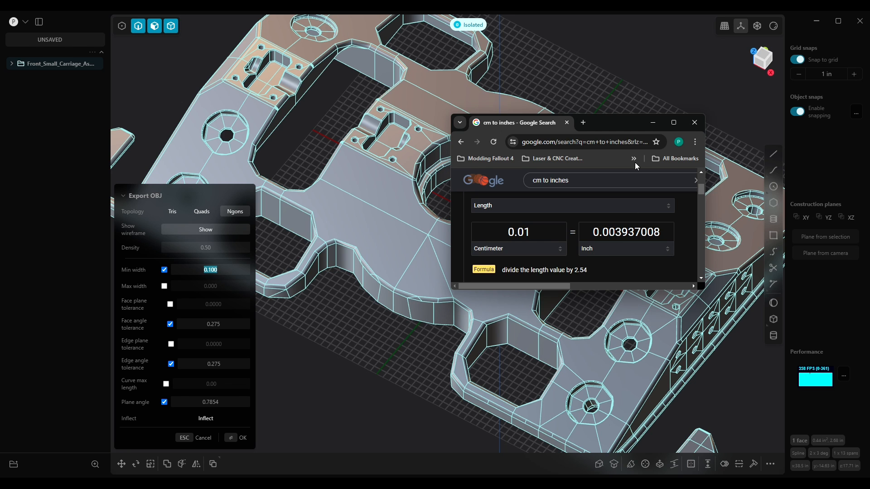
{"action": "left_click_drag", "start_coordinate": [604, 124], "coordinate": [869, 131]}
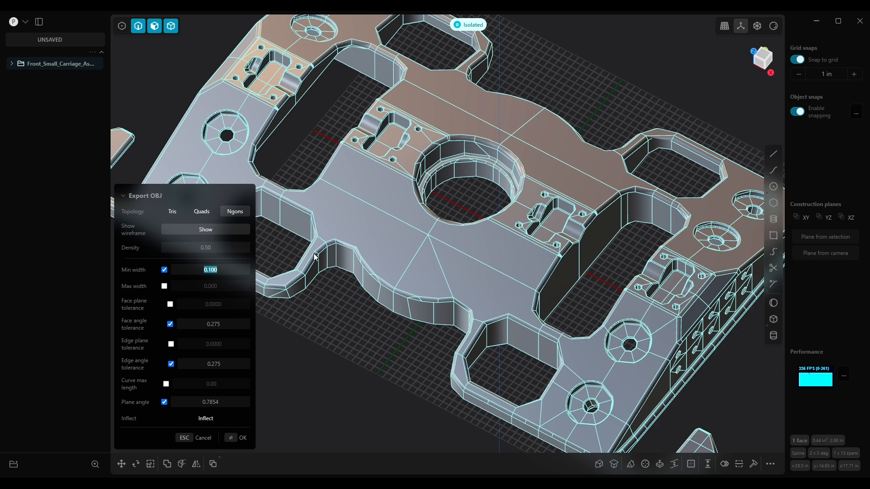
Set the Min width to 0.01 and examine the finer mesh along the filleted pocket edges
{"action": "left_click", "coordinate": [232, 271]}
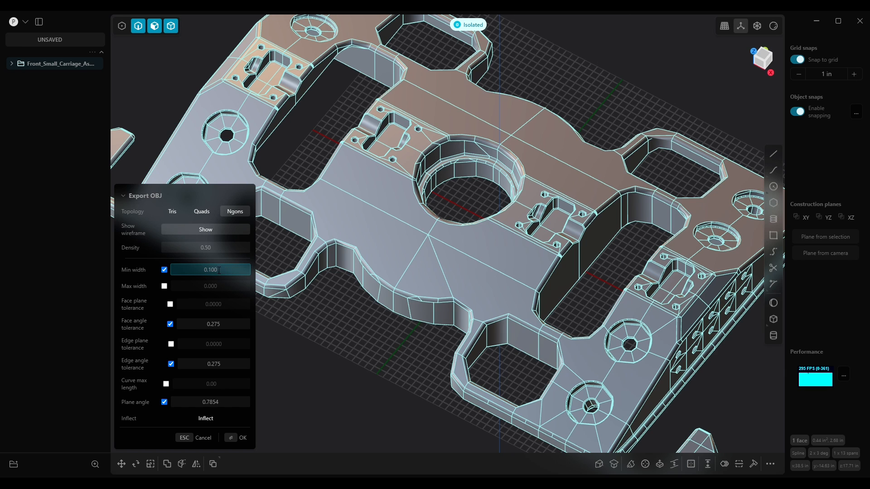
{"action": "type", "text": "0.01"}
{"action": "key", "text": "Return"}
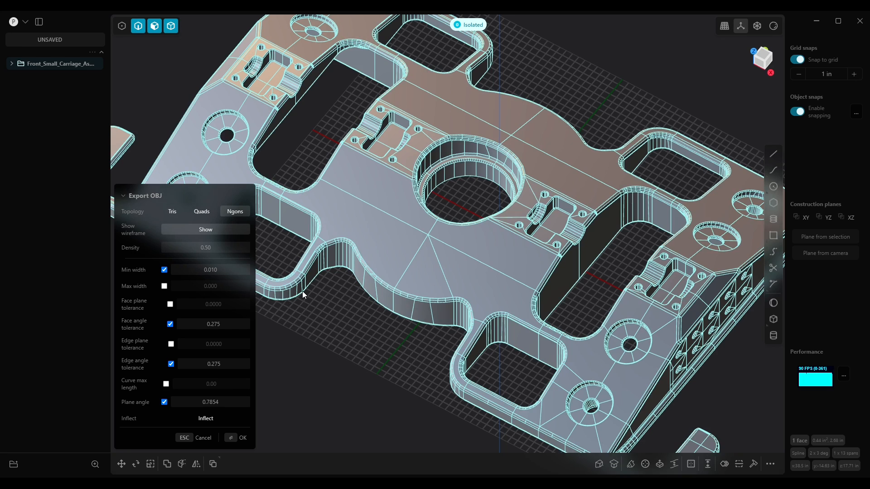
{"action": "scroll", "coordinate": [505, 317], "scroll_direction": "up", "scroll_amount": 10}
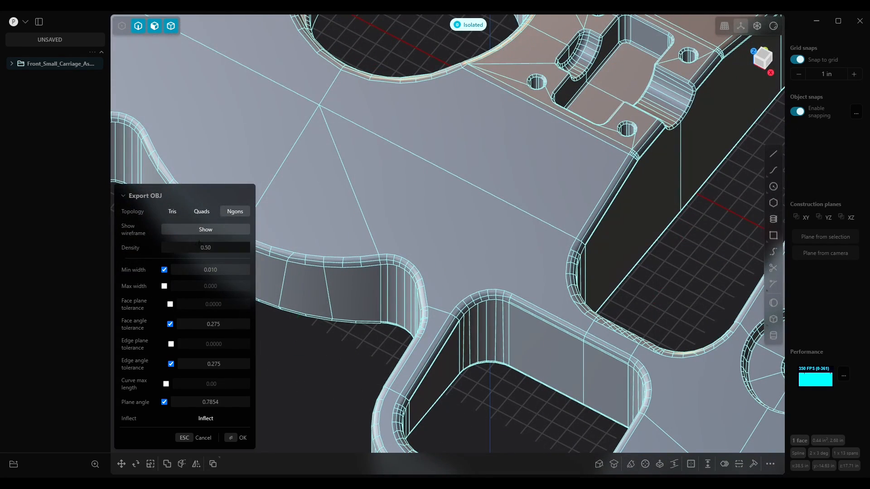
{"action": "mouse_move", "coordinate": [459, 332]}
{"action": "middle_mouse_down"}
{"action": "mouse_move", "coordinate": [484, 274]}
{"action": "mouse_move", "coordinate": [470, 323]}
{"action": "middle_mouse_up"}
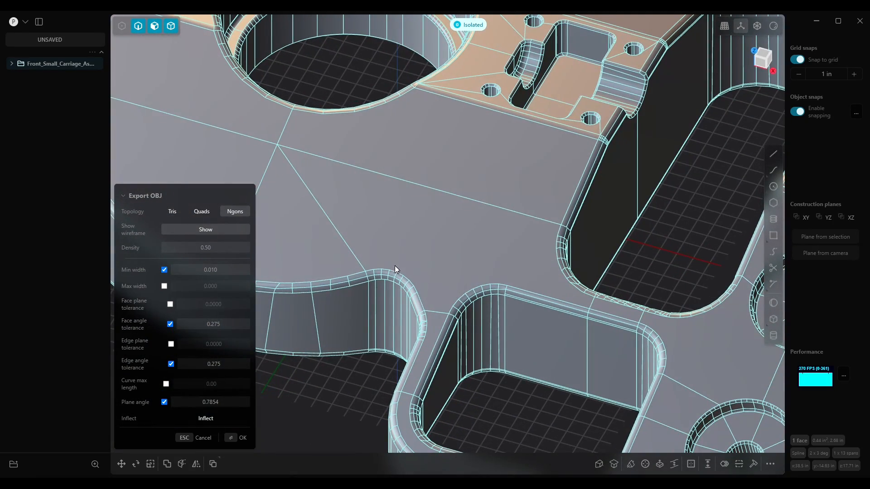
{"action": "middle_click_drag", "start_coordinate": [672, 353], "coordinate": [698, 359]}
{"action": "middle_click_drag", "start_coordinate": [645, 360], "coordinate": [640, 268], "text": "shift"}
{"action": "scroll", "coordinate": [585, 254], "scroll_direction": "down", "scroll_amount": 5}
{"action": "middle_click_drag", "start_coordinate": [590, 254], "coordinate": [494, 284]}
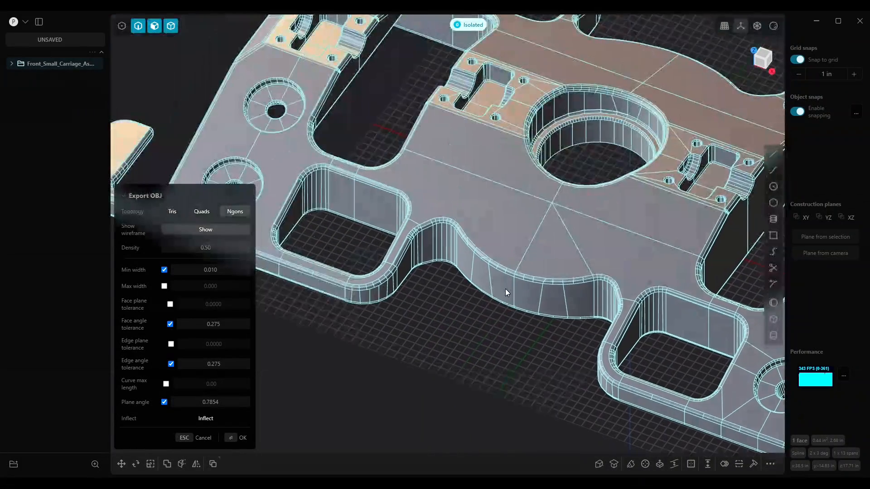
{"action": "scroll", "coordinate": [495, 283], "scroll_direction": "up", "scroll_amount": 10}
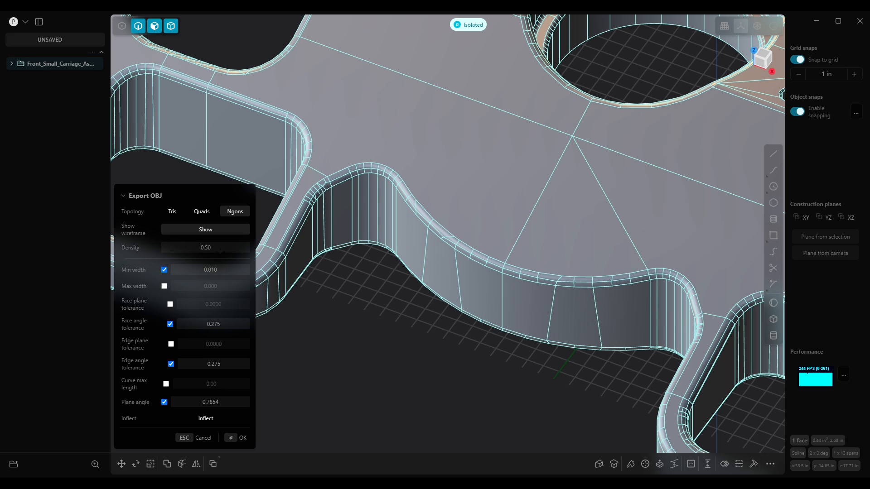
Set the export Density to 1 and examine the denser mesh around the fillets and pockets
{"action": "left_click", "coordinate": [219, 245]}
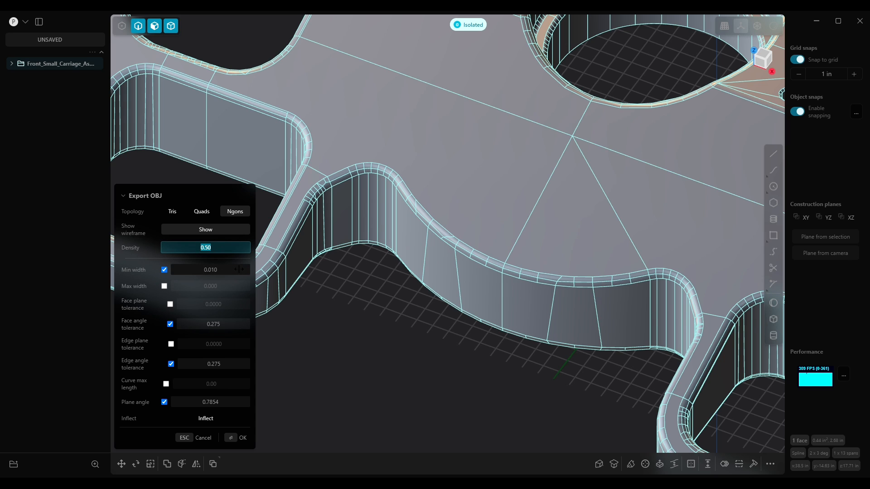
{"action": "type", "text": "1"}
{"action": "key", "text": "Return"}
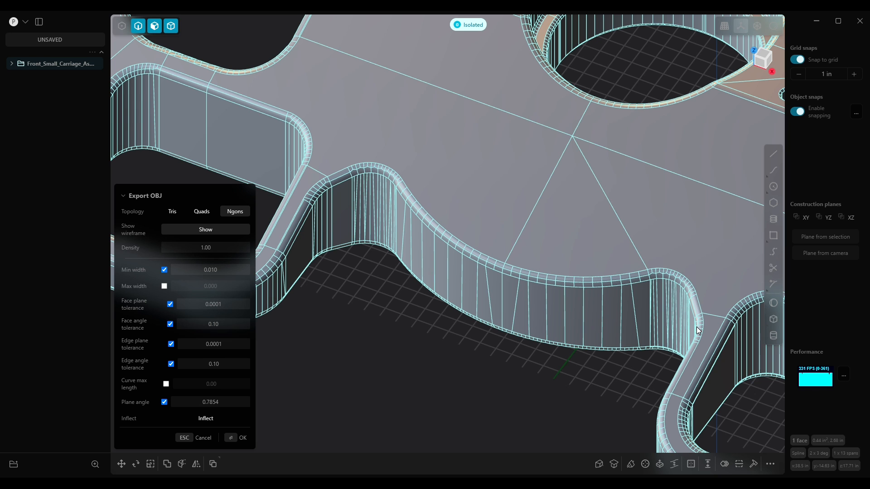
{"action": "scroll", "coordinate": [705, 316], "scroll_direction": "down", "scroll_amount": 5}
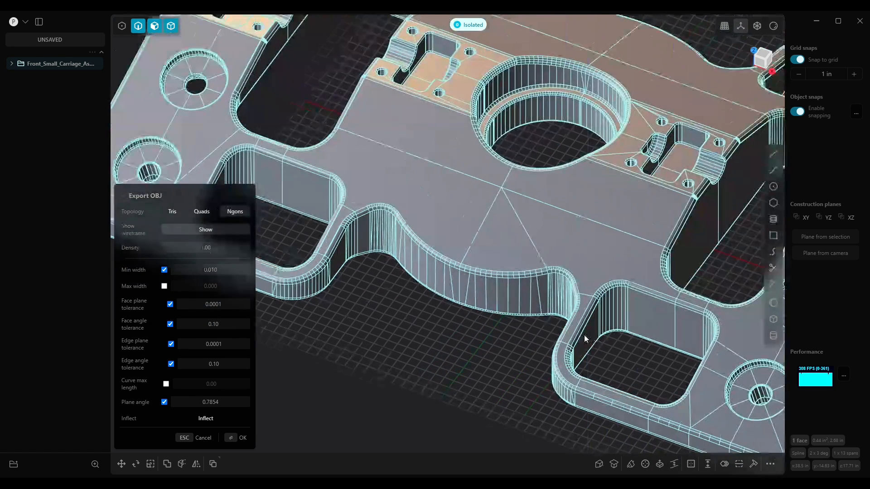
{"action": "middle_click_drag", "start_coordinate": [584, 338], "coordinate": [511, 338], "text": "shift"}
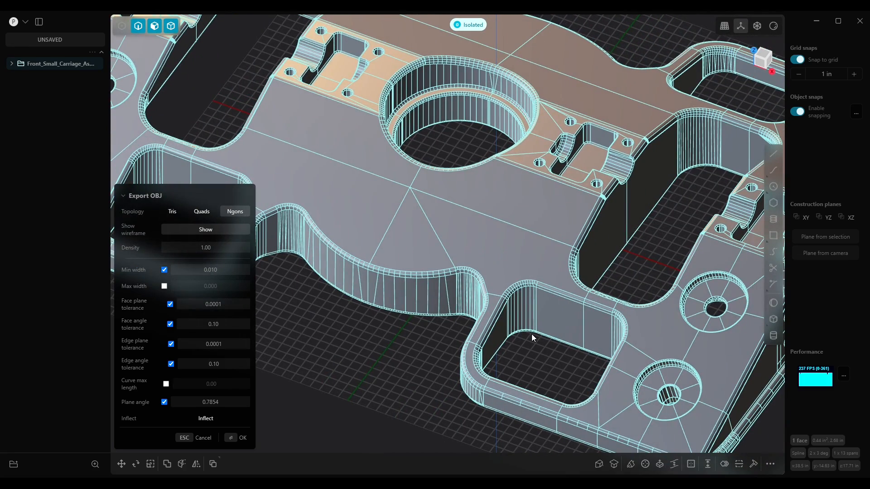
{"action": "scroll", "coordinate": [637, 186], "scroll_direction": "up", "scroll_amount": 6}
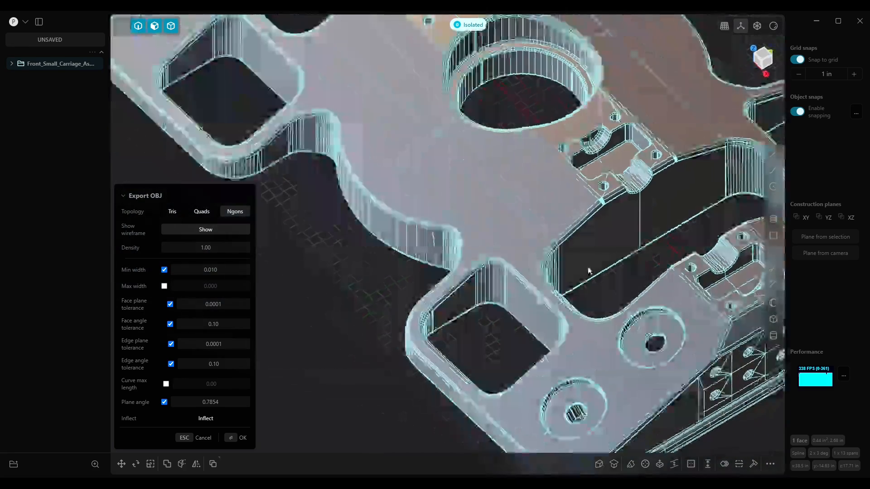
{"action": "scroll", "coordinate": [637, 187], "scroll_direction": "up", "scroll_amount": 8}
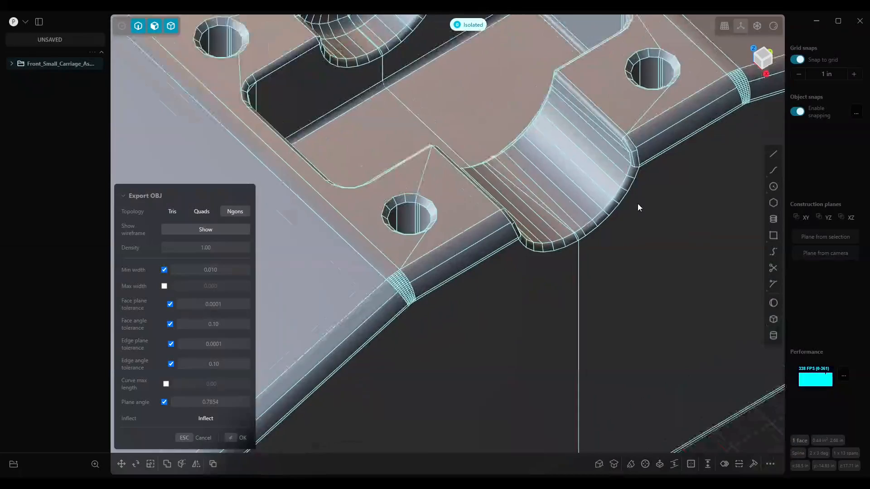
{"action": "scroll", "coordinate": [610, 149], "scroll_direction": "down", "scroll_amount": 2}
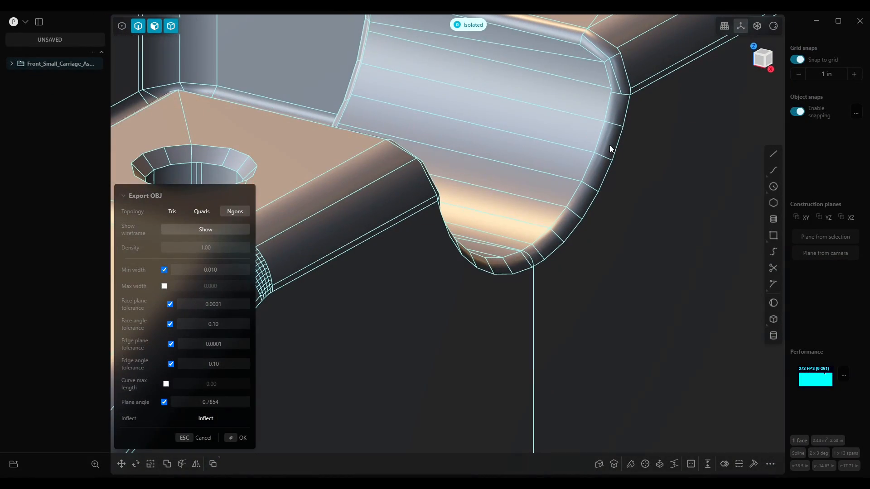
Examine the mesh at the semicircular cutouts, the fillet corners and across the whole carriage part
{"action": "right_click_drag", "start_coordinate": [548, 246], "coordinate": [474, 259]}
{"action": "scroll", "coordinate": [473, 238], "scroll_direction": "down", "scroll_amount": 6}
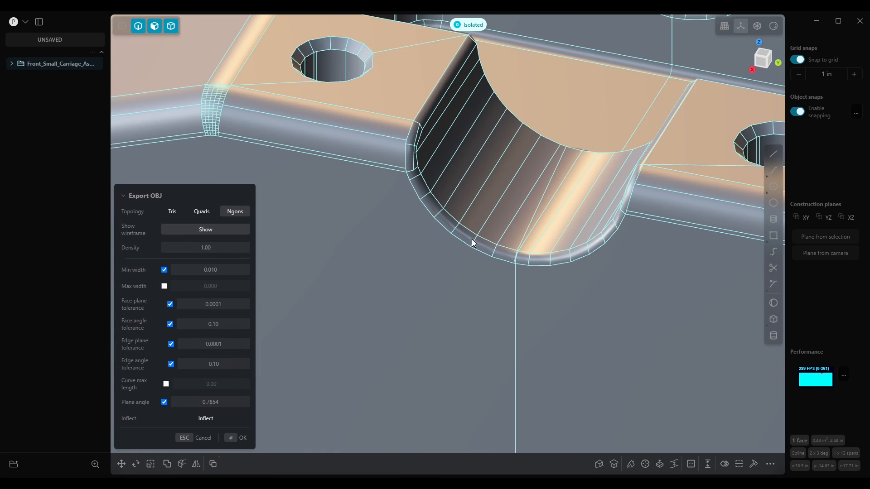
{"action": "scroll", "coordinate": [474, 238], "scroll_direction": "down", "scroll_amount": 3}
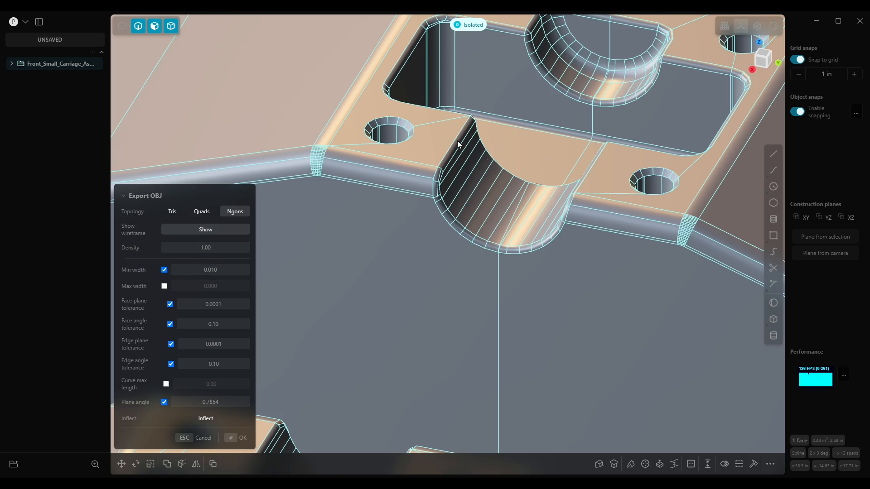
{"action": "scroll", "coordinate": [459, 190], "scroll_direction": "down", "scroll_amount": 10}
{"action": "middle_click_drag", "start_coordinate": [461, 190], "coordinate": [550, 187]}
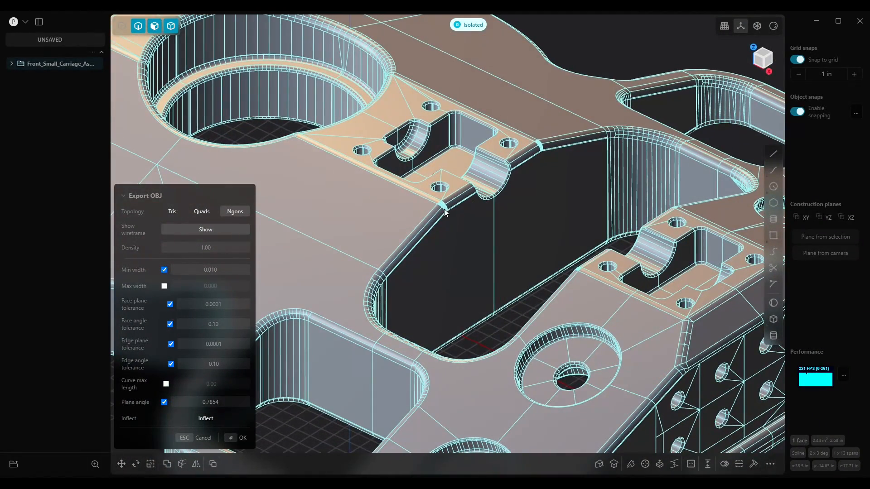
{"action": "scroll", "coordinate": [447, 216], "scroll_direction": "up", "scroll_amount": 10}
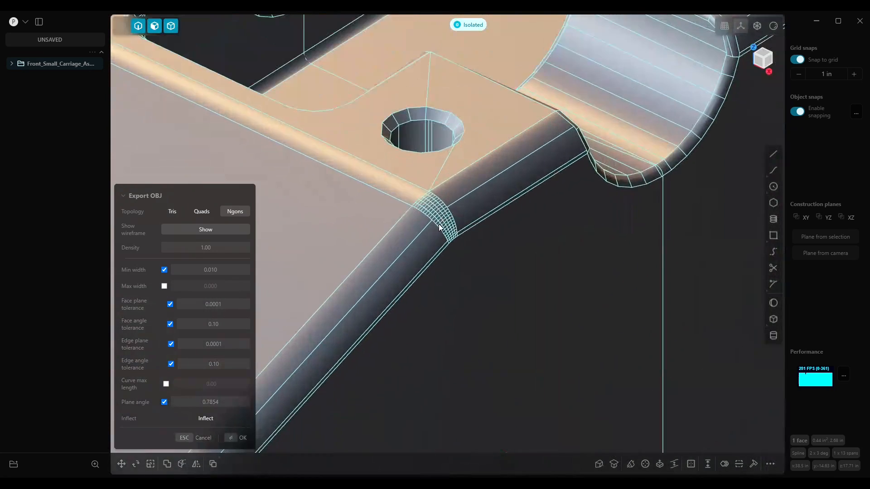
{"action": "middle_click_drag", "start_coordinate": [439, 214], "coordinate": [404, 215]}
{"action": "scroll", "coordinate": [454, 216], "scroll_direction": "up", "scroll_amount": 4}
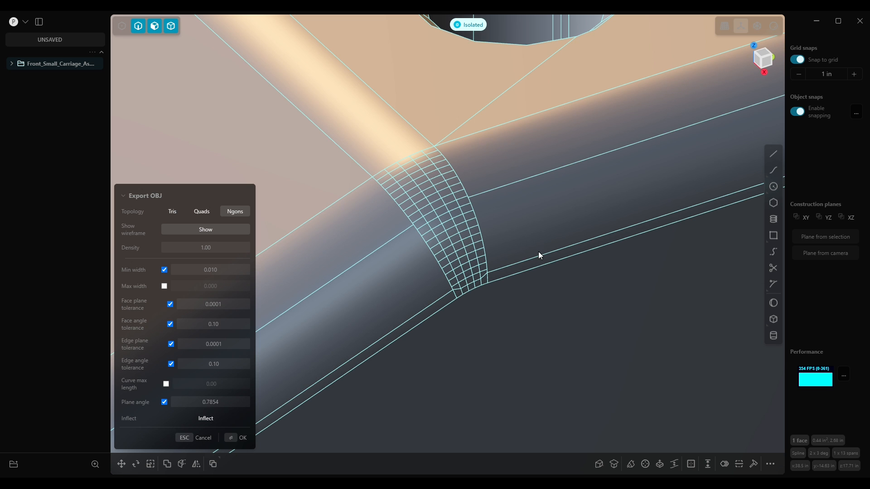
{"action": "scroll", "coordinate": [395, 199], "scroll_direction": "down", "scroll_amount": 10}
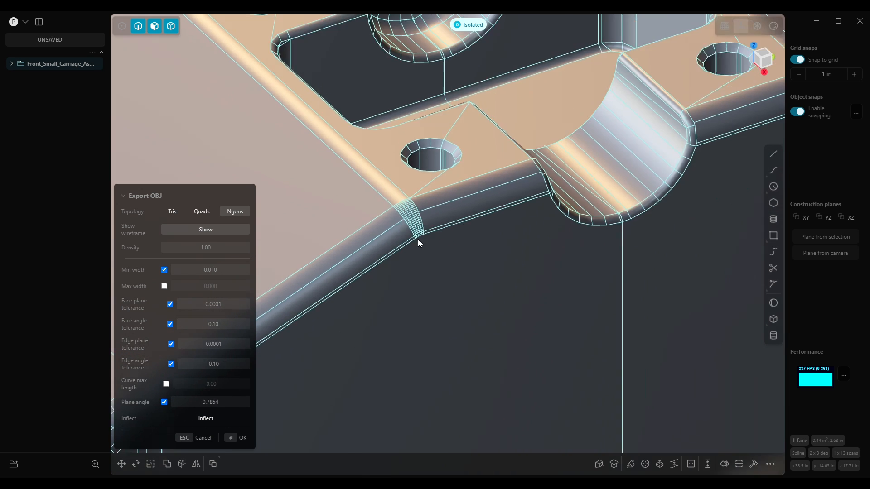
{"action": "scroll", "coordinate": [412, 278], "scroll_direction": "down", "scroll_amount": 8}
{"action": "middle_click_drag", "start_coordinate": [363, 350], "coordinate": [388, 333]}
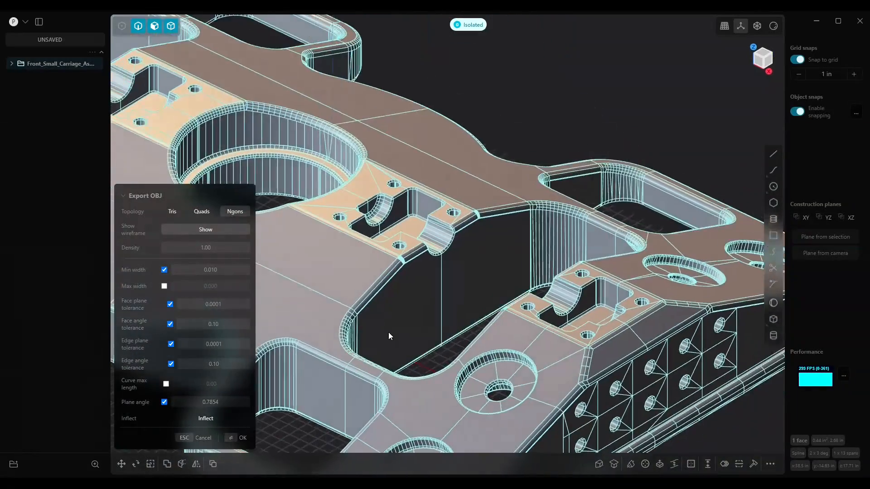
{"action": "scroll", "coordinate": [388, 327], "scroll_direction": "down", "scroll_amount": 3}
{"action": "scroll", "coordinate": [388, 323], "scroll_direction": "down", "scroll_amount": 3}
{"action": "scroll", "coordinate": [469, 282], "scroll_direction": "down", "scroll_amount": 10}
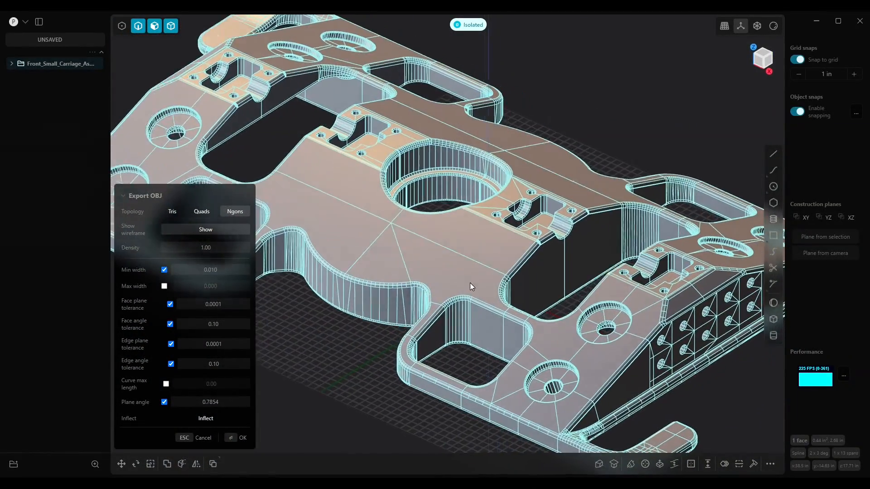
{"action": "middle_click_drag", "start_coordinate": [477, 270], "coordinate": [450, 253], "text": "shift"}
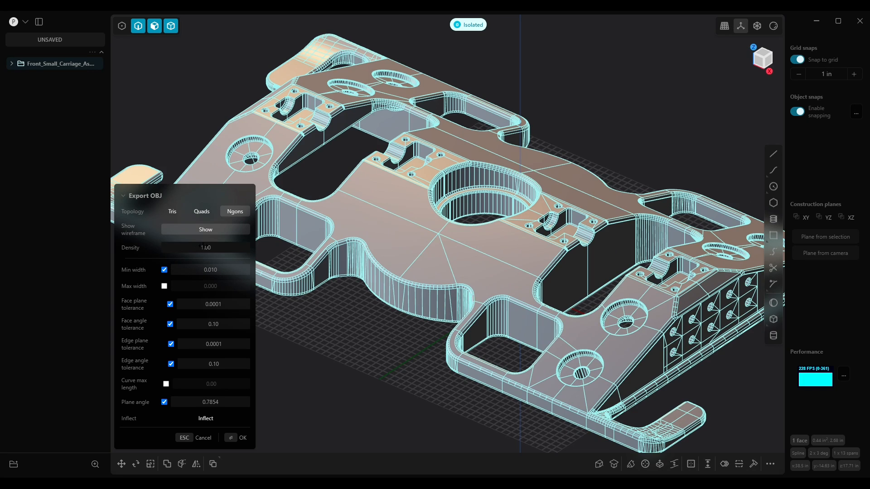
{"action": "mouse_move", "coordinate": [385, 282]}
{"action": "middle_mouse_down"}
{"action": "mouse_move", "coordinate": [407, 283]}
{"action": "mouse_move", "coordinate": [381, 281]}
{"action": "middle_mouse_up"}
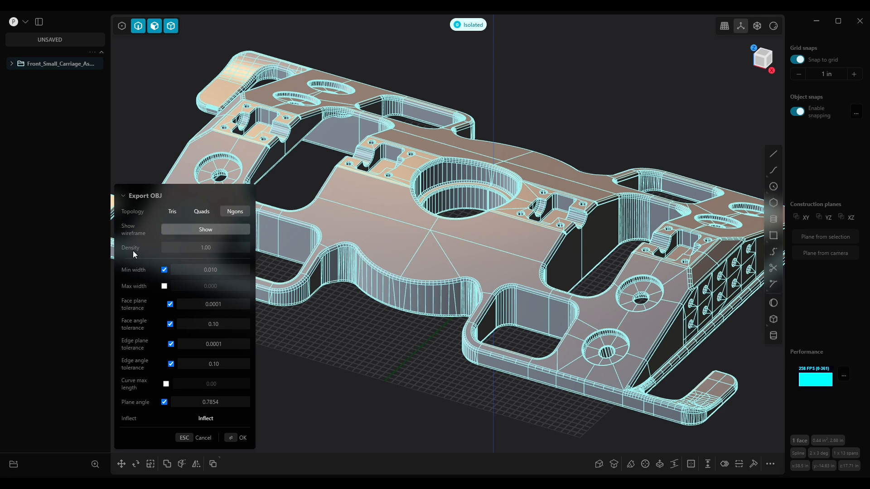
Enable the Max width option and set it to 0.5
{"action": "mouse_move", "coordinate": [143, 286]}
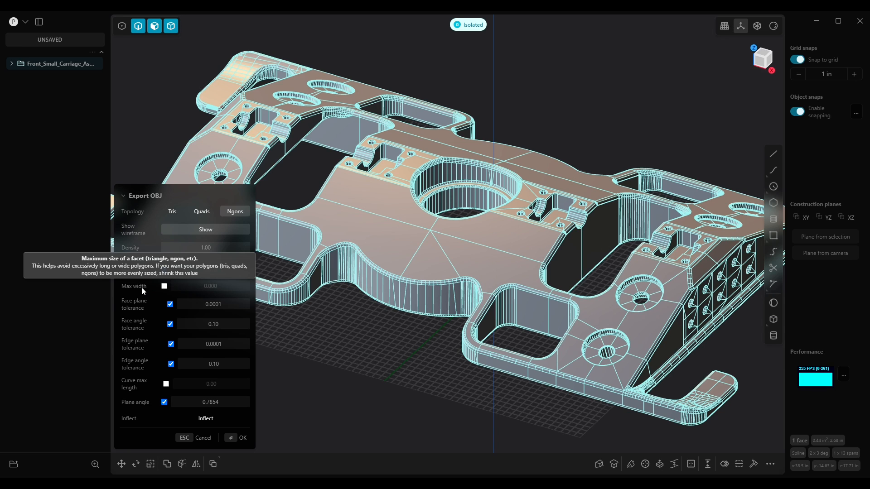
{"action": "left_click", "coordinate": [165, 287]}
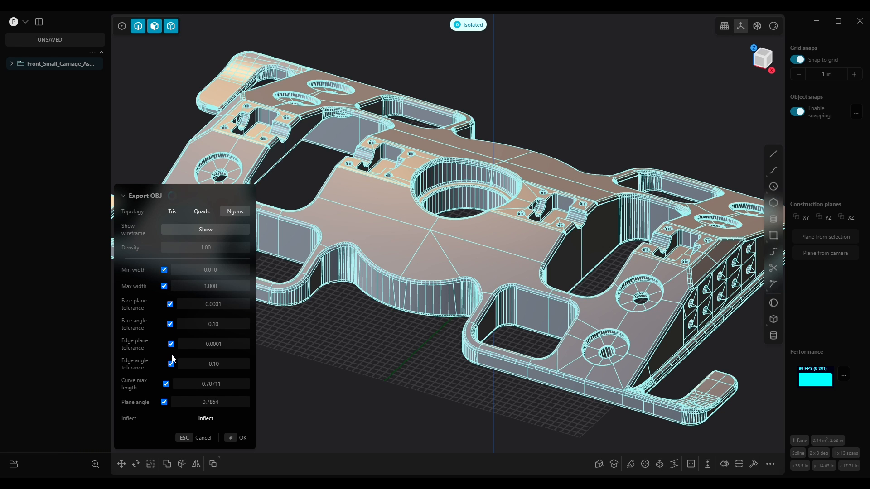
{"action": "middle_click_drag", "start_coordinate": [487, 302], "coordinate": [485, 316]}
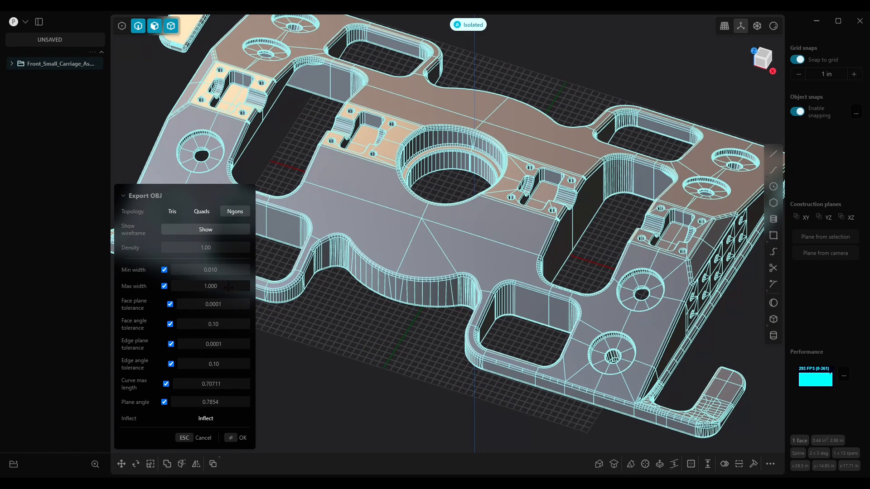
{"action": "left_click", "coordinate": [222, 286]}
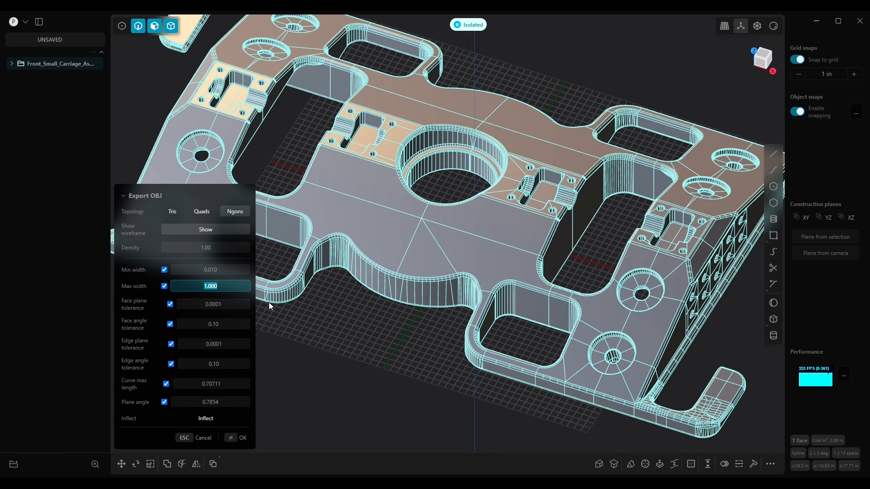
{"action": "type", "text": "0.5"}
{"action": "key", "text": "Return"}
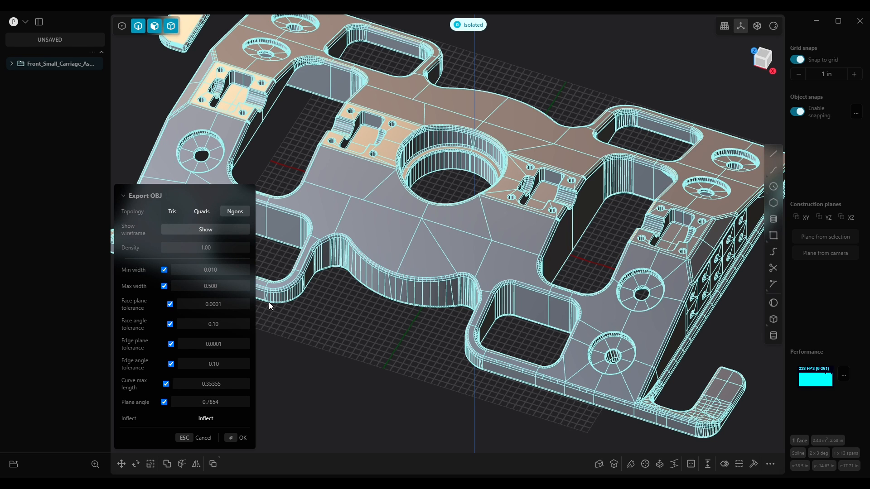
Set the Max width to 0.1
{"action": "middle_click_drag", "start_coordinate": [303, 185], "coordinate": [368, 230]}
{"action": "left_click", "coordinate": [225, 286]}
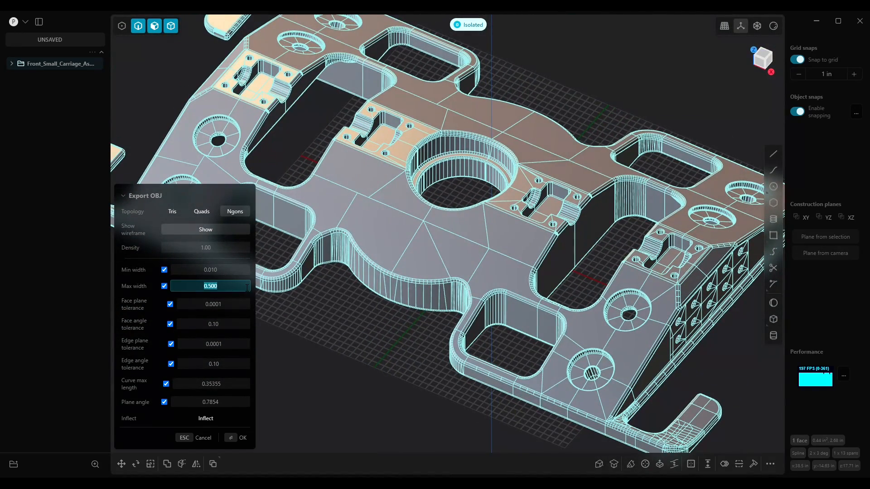
{"action": "type", "text": "0.1"}
{"action": "key", "text": "Return"}
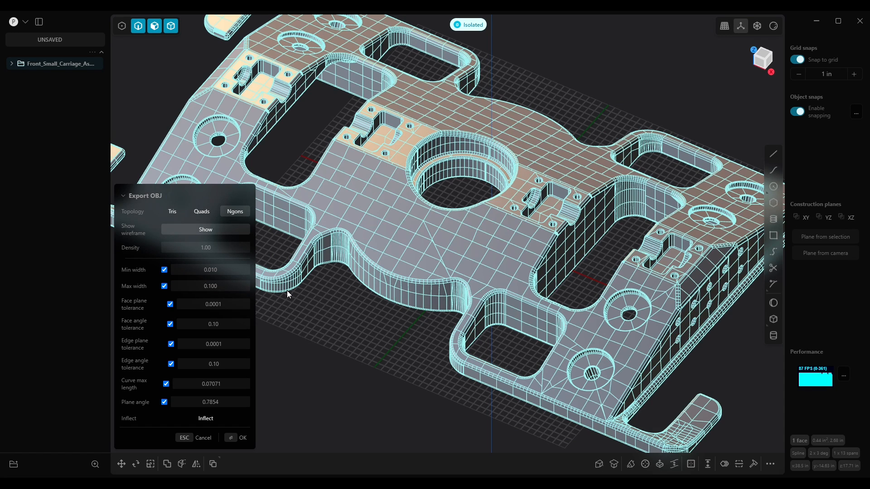
Examine the resulting grid mesh across the top face, the central bore and the filleted pocket edges
{"action": "middle_click_drag", "start_coordinate": [472, 316], "coordinate": [489, 332]}
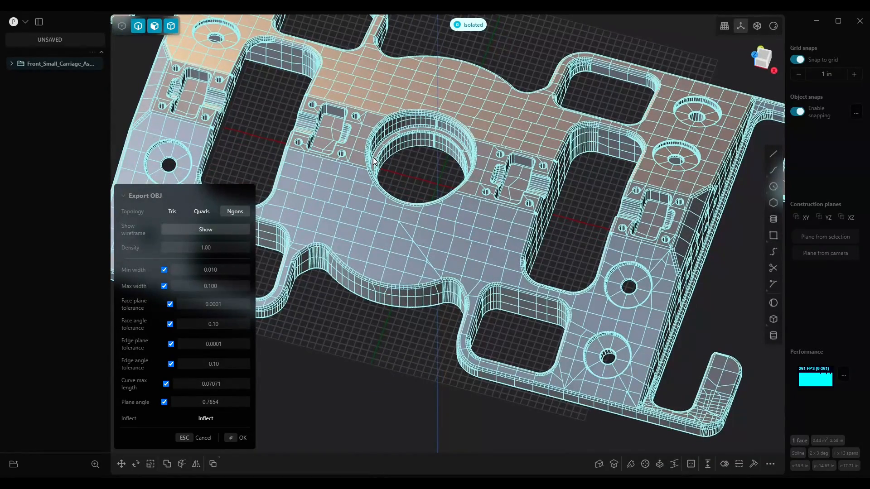
{"action": "scroll", "coordinate": [330, 200], "scroll_direction": "up", "scroll_amount": 5}
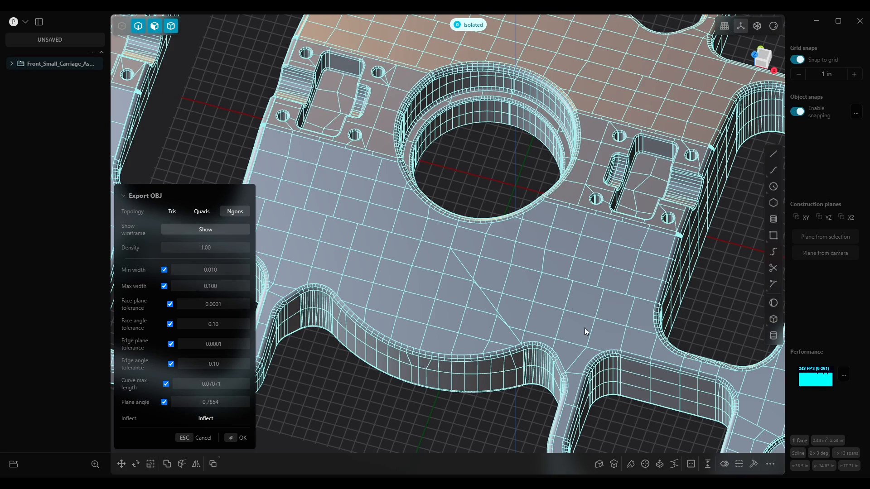
{"action": "scroll", "coordinate": [612, 290], "scroll_direction": "down", "scroll_amount": 6}
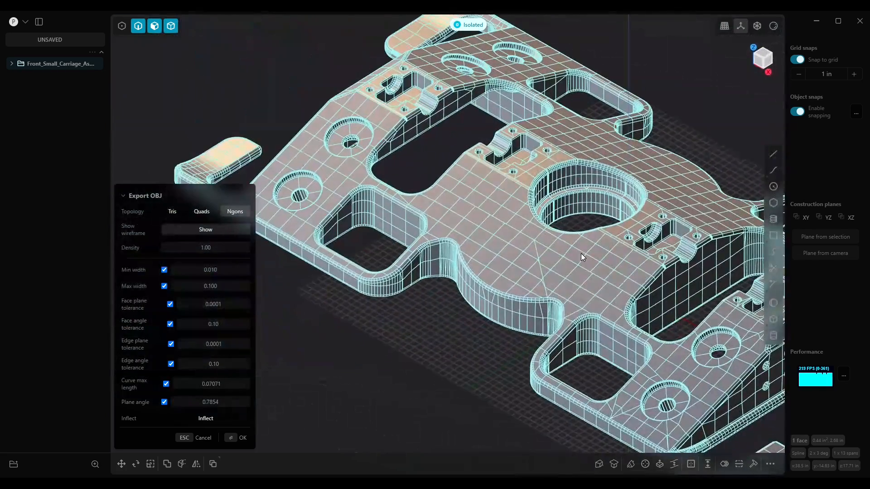
{"action": "middle_click_drag", "start_coordinate": [581, 254], "coordinate": [592, 255]}
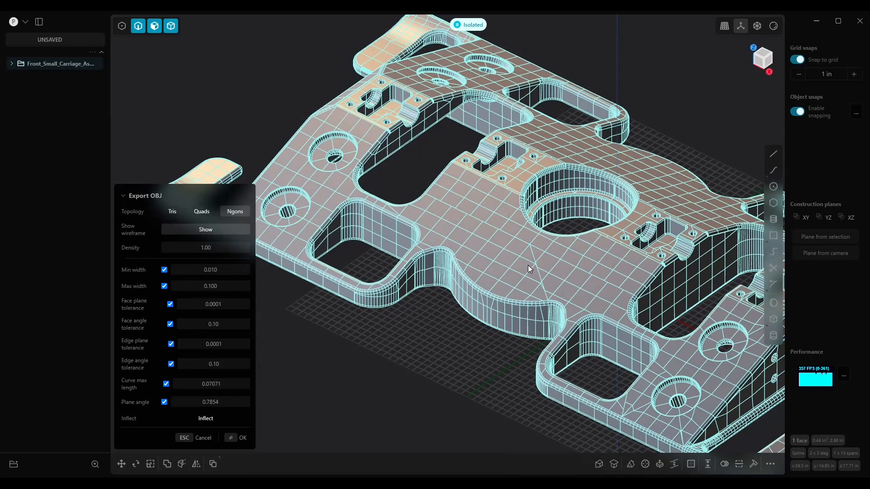
{"action": "scroll", "coordinate": [297, 241], "scroll_direction": "up", "scroll_amount": 8}
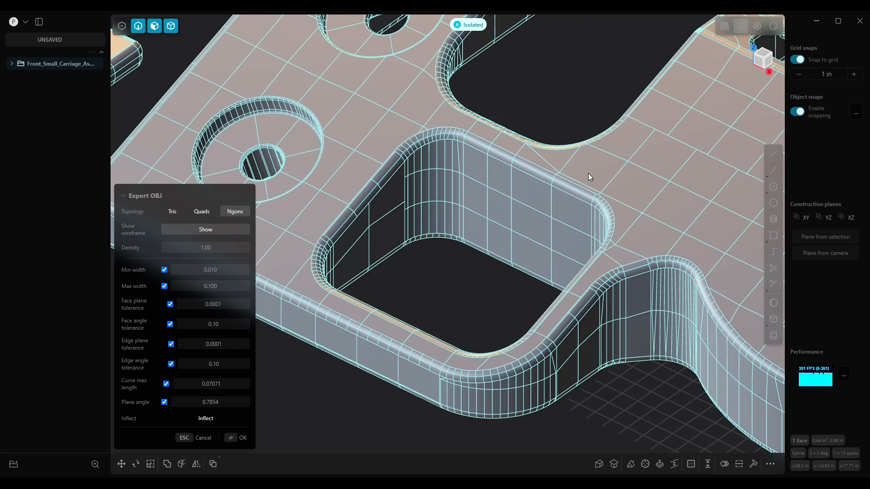
{"action": "scroll", "coordinate": [664, 200], "scroll_direction": "down", "scroll_amount": 5}
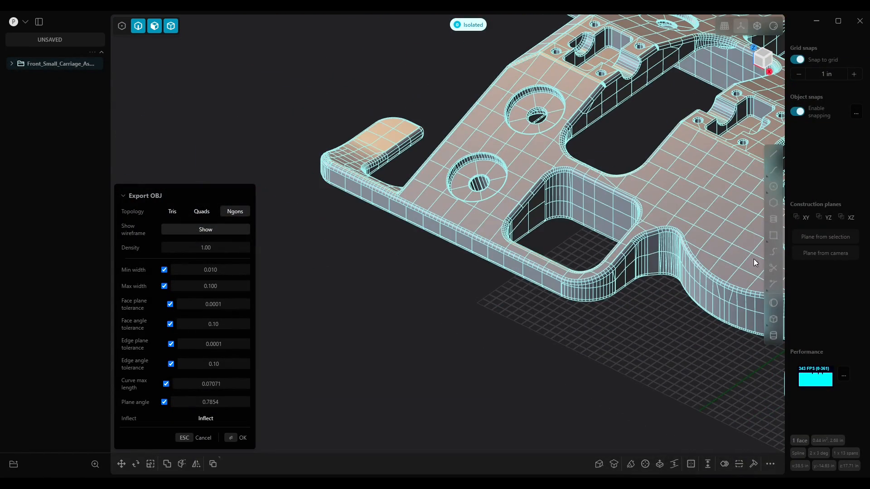
{"action": "scroll", "coordinate": [733, 254], "scroll_direction": "down", "scroll_amount": 3}
{"action": "middle_click_drag", "start_coordinate": [651, 250], "coordinate": [567, 284]}
{"action": "middle_click_drag", "start_coordinate": [609, 306], "coordinate": [556, 281]}
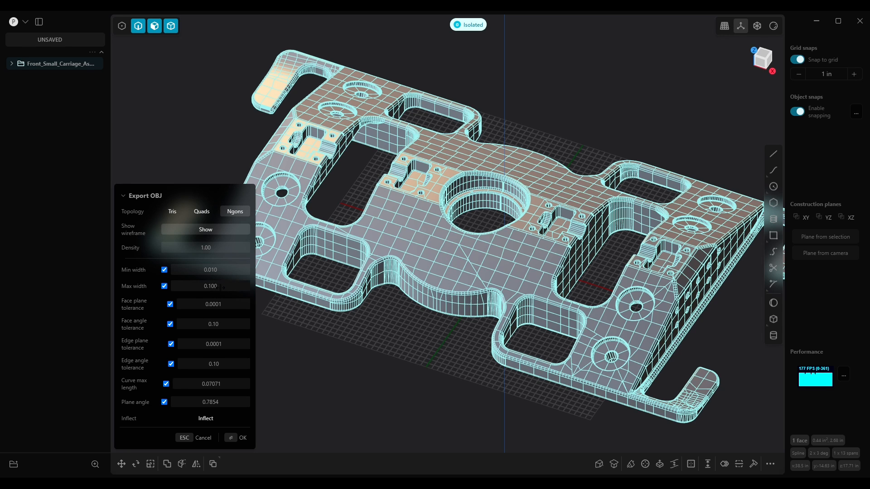
Set the Max width to 0.25 and examine the mesh around the holes on the sloped side wall
{"action": "left_click", "coordinate": [241, 289]}
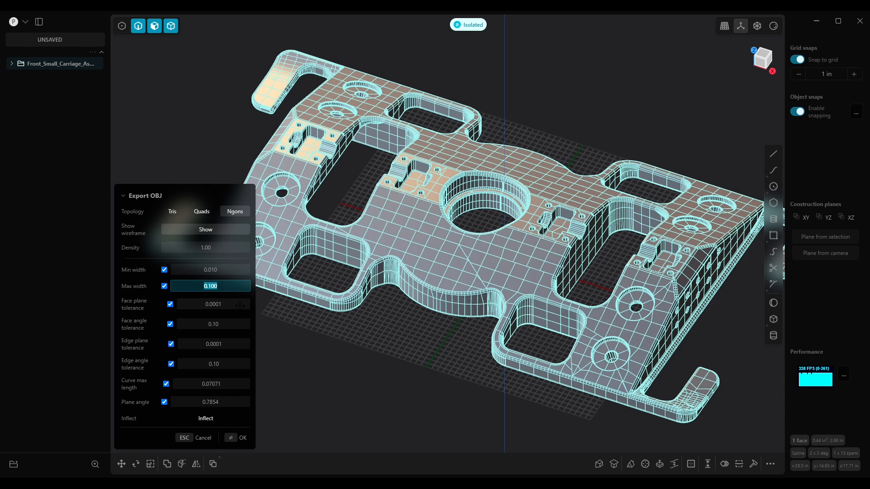
{"action": "type", "text": "0.25"}
{"action": "key", "text": "Return"}
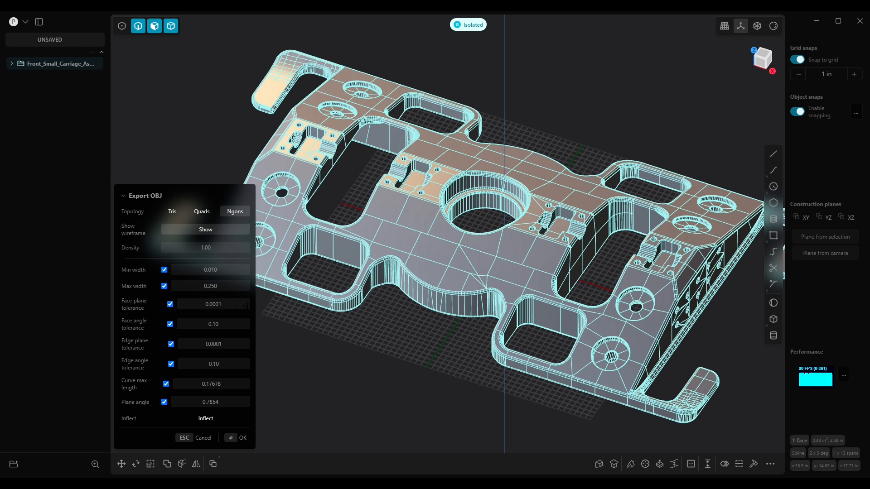
{"action": "middle_click_drag", "start_coordinate": [625, 344], "coordinate": [585, 197]}
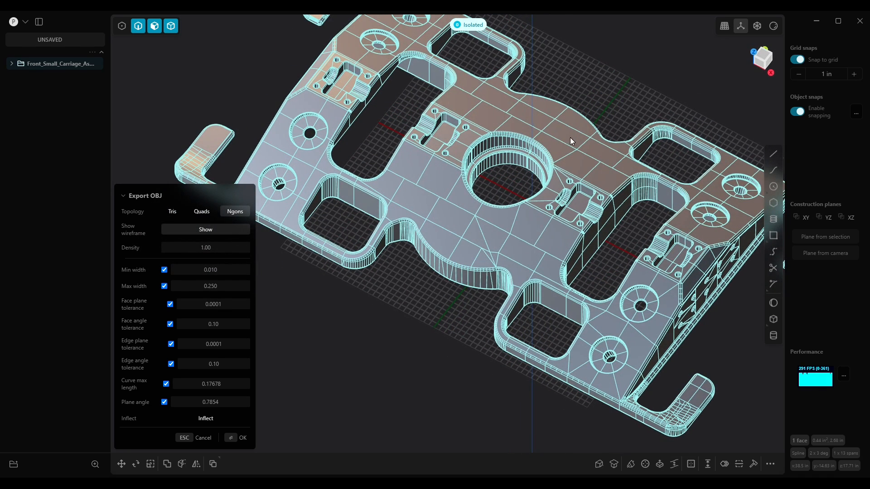
{"action": "middle_click_drag", "start_coordinate": [456, 148], "coordinate": [442, 265]}
{"action": "scroll", "coordinate": [442, 264], "scroll_direction": "up", "scroll_amount": 8}
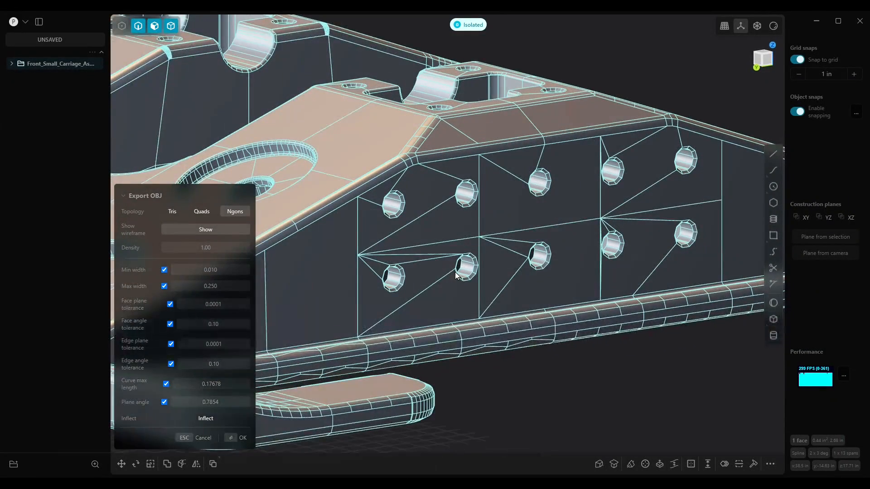
{"action": "middle_click_drag", "start_coordinate": [455, 272], "coordinate": [488, 184]}
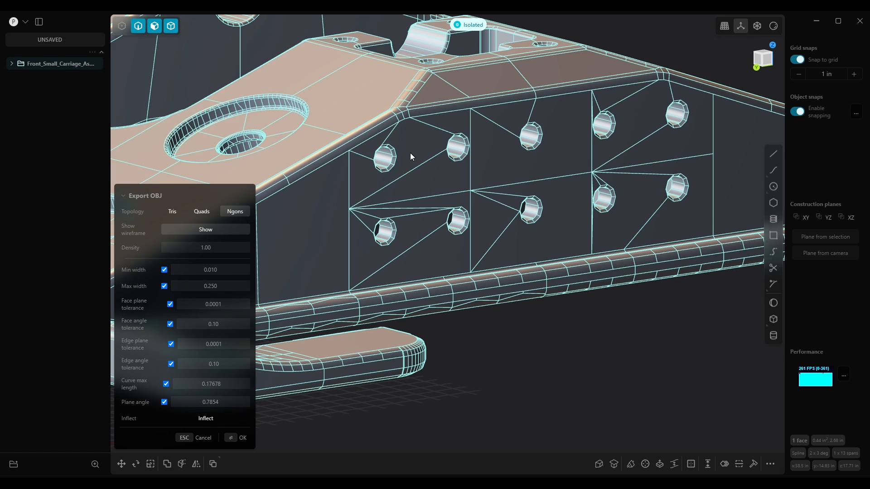
{"action": "middle_click_drag", "start_coordinate": [665, 192], "coordinate": [401, 290]}
{"action": "scroll", "coordinate": [415, 274], "scroll_direction": "down", "scroll_amount": 3}
{"action": "middle_click_drag", "start_coordinate": [425, 252], "coordinate": [484, 241], "text": "shift"}
Set the Max width to 0.15 and examine the mesh at the side-wall holes and the rounded tab end
{"action": "left_click", "coordinate": [227, 286]}
{"action": "type", "text": "0.15"}
{"action": "key", "text": "Return"}
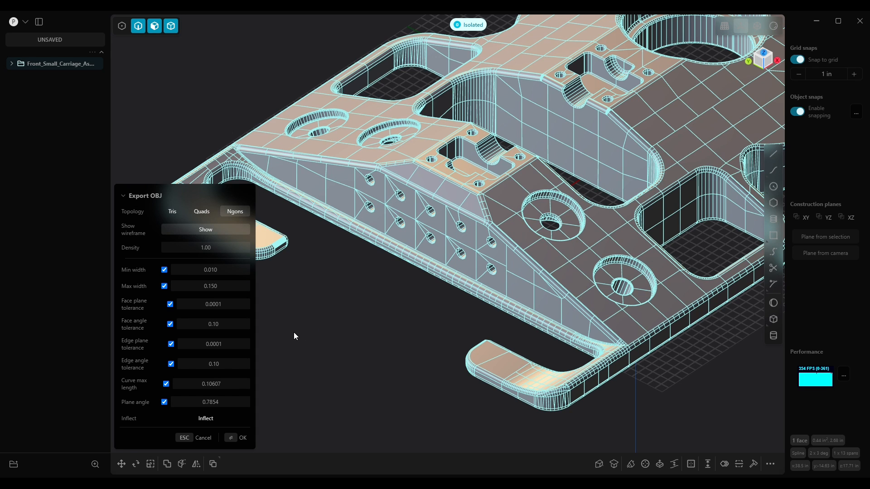
{"action": "scroll", "coordinate": [477, 281], "scroll_direction": "up", "scroll_amount": 6}
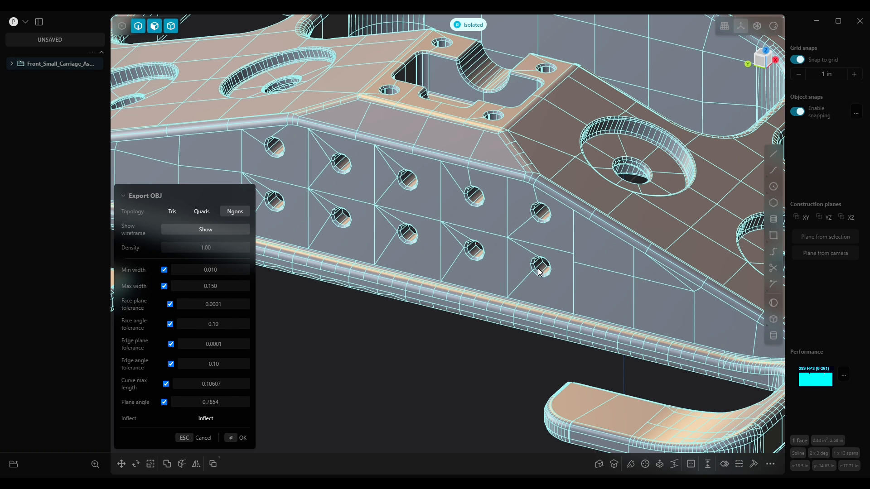
{"action": "scroll", "coordinate": [549, 240], "scroll_direction": "down", "scroll_amount": 8}
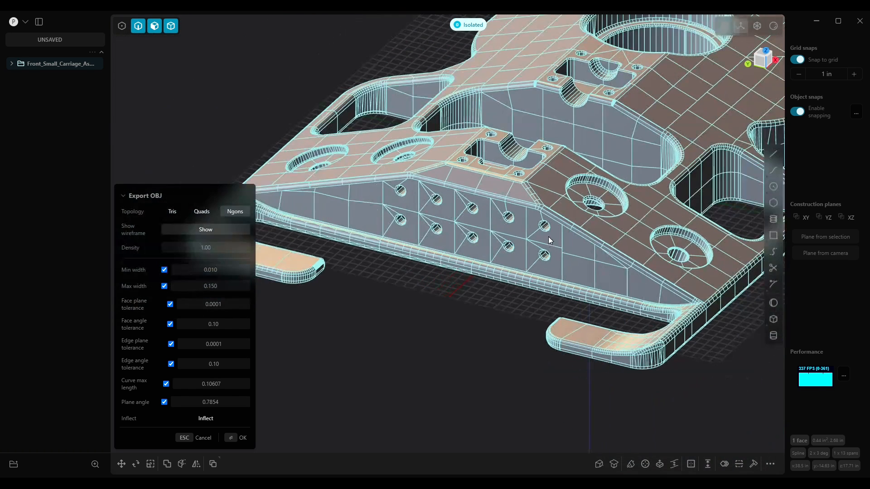
{"action": "middle_click_drag", "start_coordinate": [579, 232], "coordinate": [588, 340]}
{"action": "scroll", "coordinate": [461, 217], "scroll_direction": "up", "scroll_amount": 10}
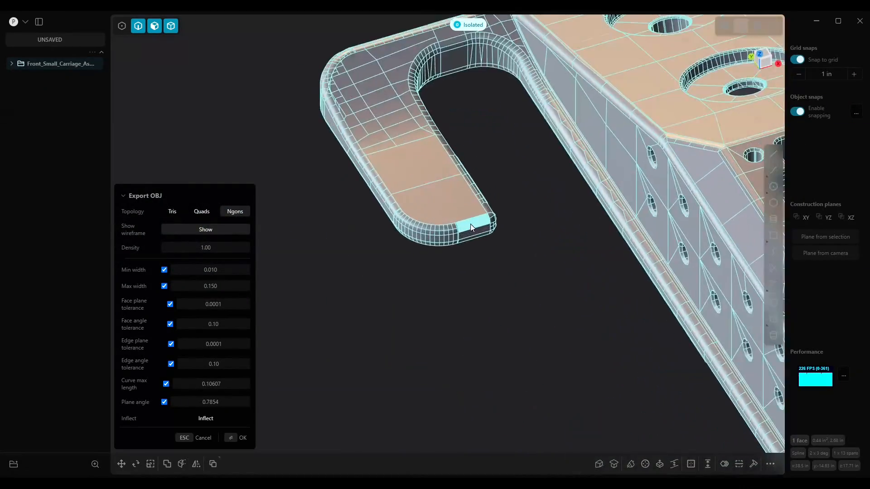
{"action": "scroll", "coordinate": [472, 231], "scroll_direction": "up", "scroll_amount": 4}
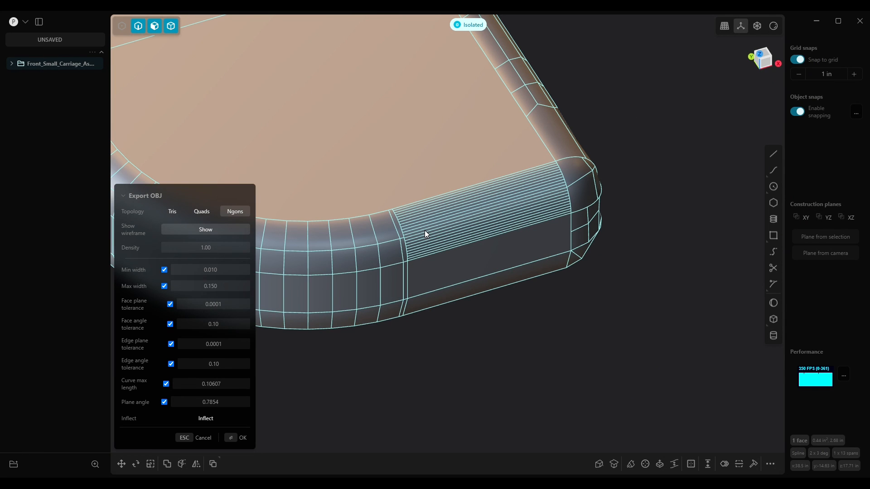
{"action": "scroll", "coordinate": [493, 199], "scroll_direction": "down", "scroll_amount": 6}
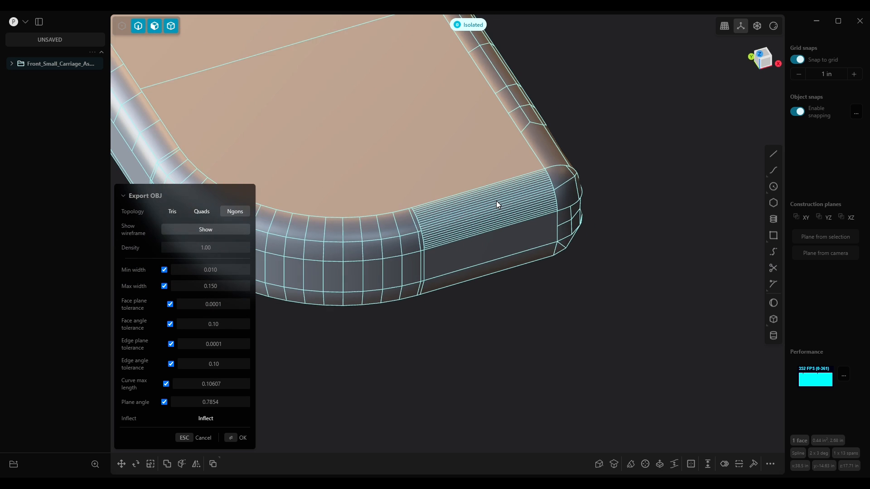
{"action": "scroll", "coordinate": [495, 211], "scroll_direction": "down", "scroll_amount": 8}
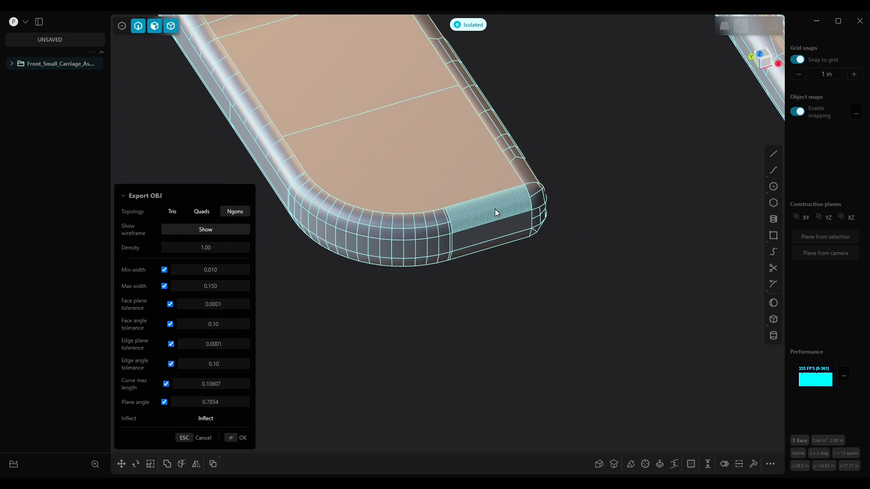
{"action": "scroll", "coordinate": [495, 216], "scroll_direction": "down", "scroll_amount": 6}
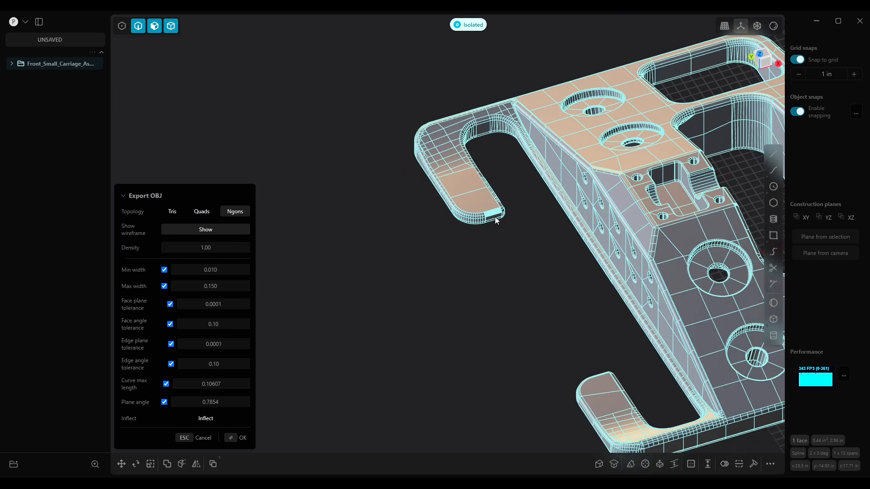
Examine the mesh across the whole carriage part and up close at a side-wall hole
{"action": "middle_click_drag", "start_coordinate": [648, 220], "coordinate": [437, 251]}
{"action": "middle_click_drag", "start_coordinate": [579, 242], "coordinate": [569, 172]}
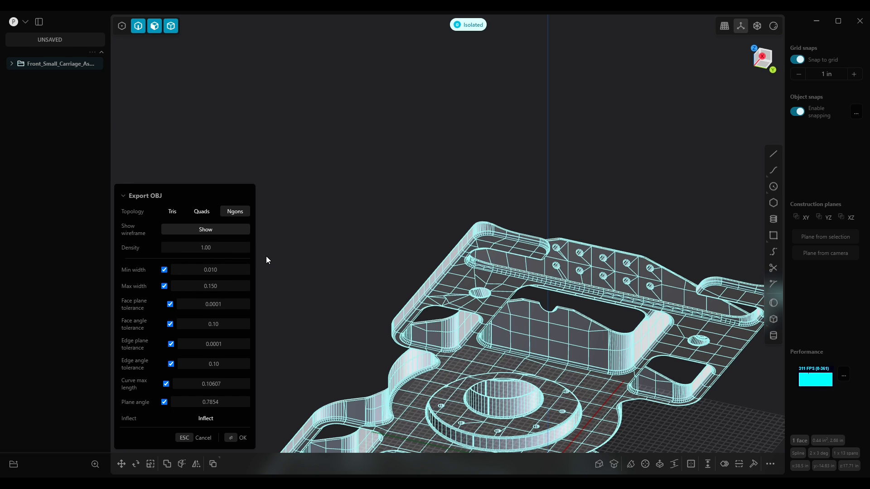
{"action": "middle_click_drag", "start_coordinate": [542, 287], "coordinate": [538, 370]}
{"action": "middle_click_drag", "start_coordinate": [546, 311], "coordinate": [496, 361], "text": "shift"}
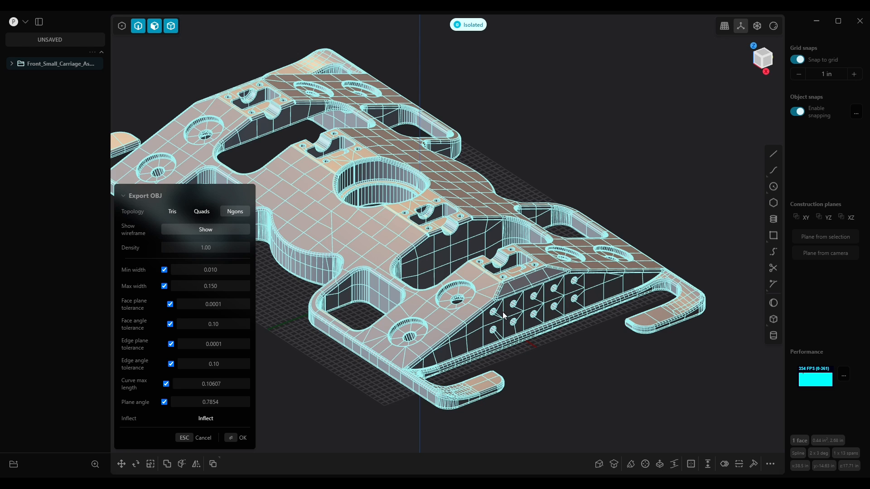
{"action": "middle_click_drag", "start_coordinate": [460, 287], "coordinate": [571, 275]}
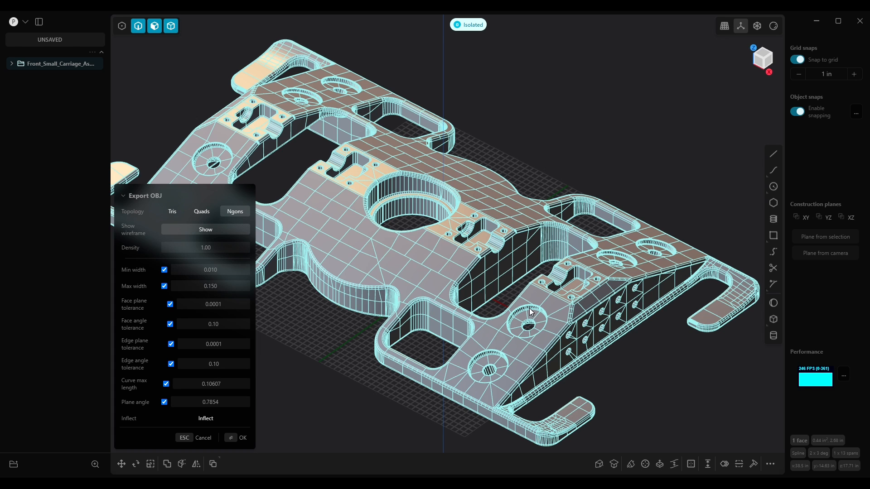
{"action": "middle_click_drag", "start_coordinate": [576, 339], "coordinate": [553, 325]}
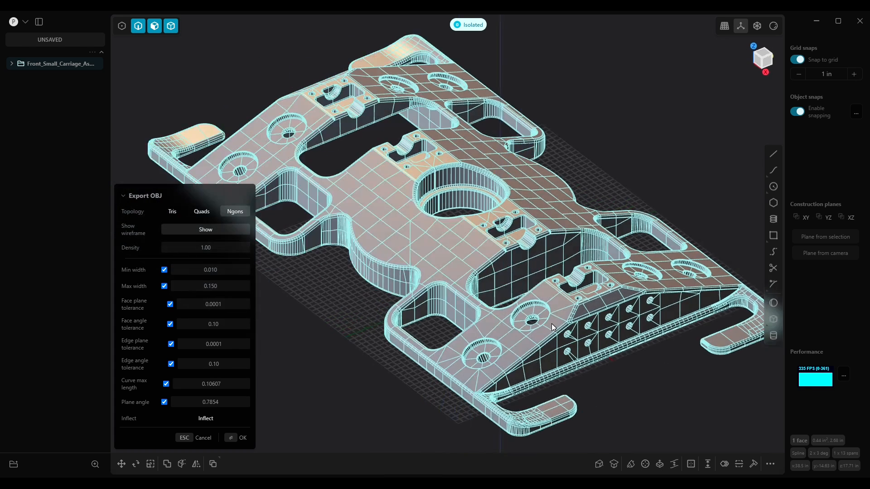
{"action": "scroll", "coordinate": [544, 336], "scroll_direction": "up", "scroll_amount": 8}
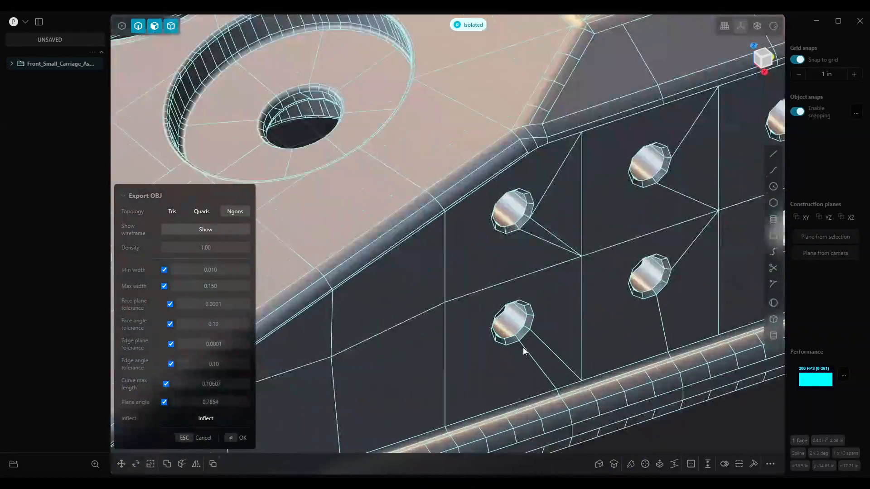
{"action": "scroll", "coordinate": [526, 347], "scroll_direction": "up", "scroll_amount": 10}
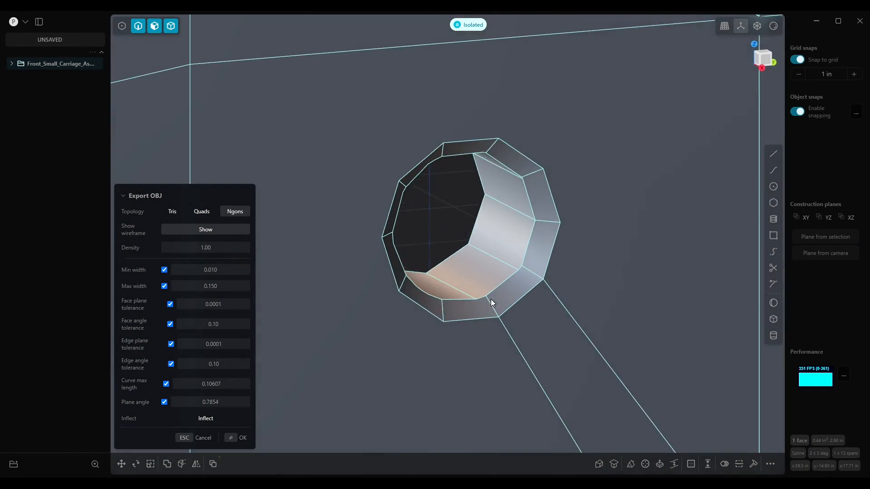
{"action": "middle_click_drag", "start_coordinate": [491, 299], "coordinate": [514, 129]}
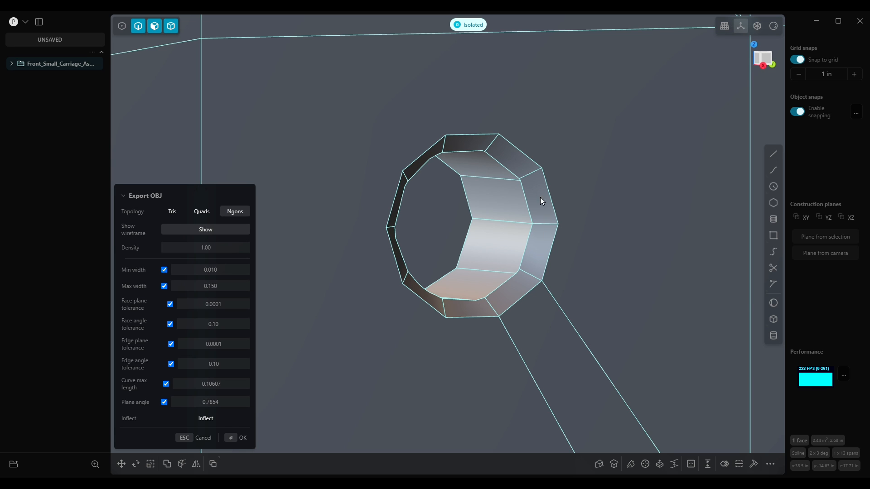
{"action": "middle_click_drag", "start_coordinate": [498, 174], "coordinate": [513, 210]}
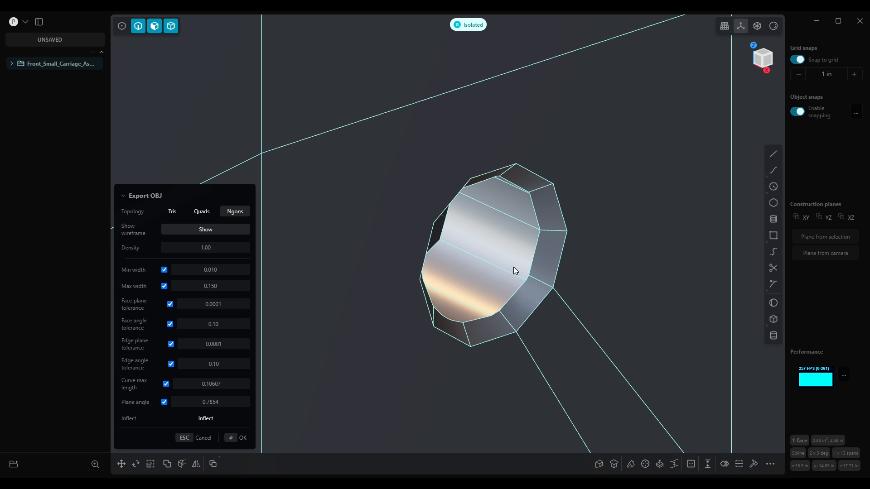
{"action": "scroll", "coordinate": [511, 272], "scroll_direction": "down", "scroll_amount": 10}
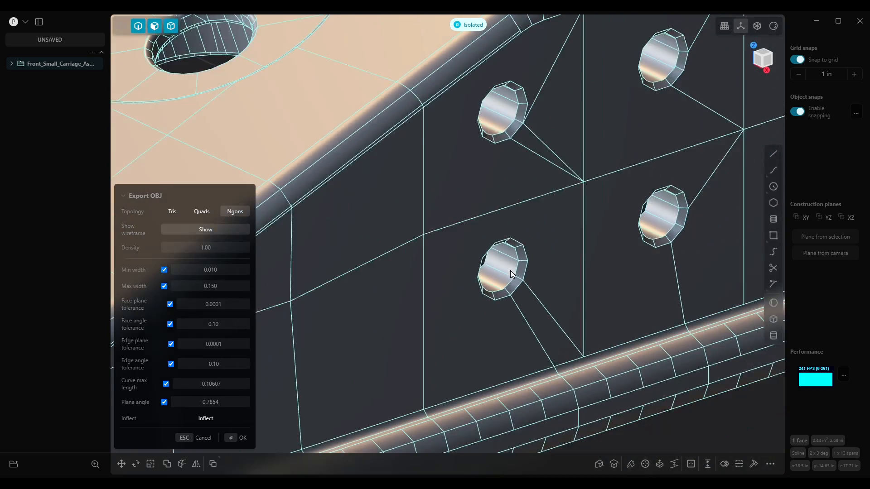
Set the Face plane tolerance to 0.01
{"action": "scroll", "coordinate": [509, 261], "scroll_direction": "down", "scroll_amount": 10}
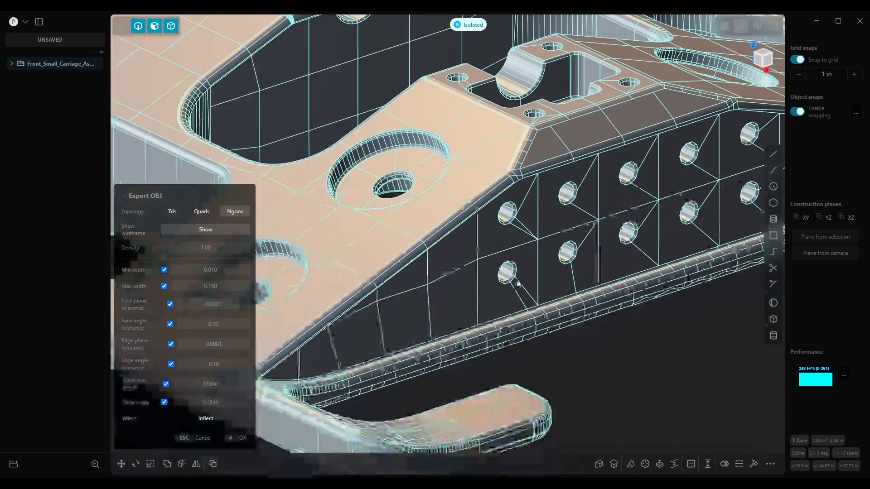
{"action": "scroll", "coordinate": [510, 288], "scroll_direction": "down", "scroll_amount": 5}
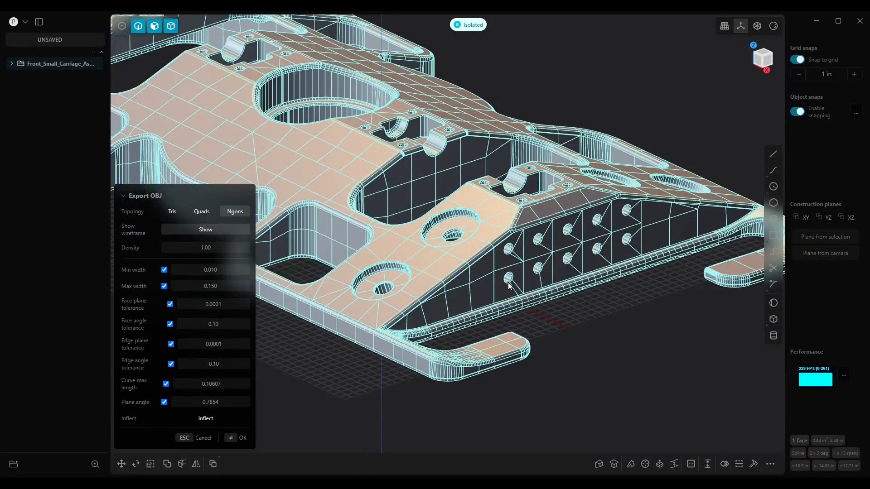
{"action": "middle_click_drag", "start_coordinate": [504, 273], "coordinate": [520, 277]}
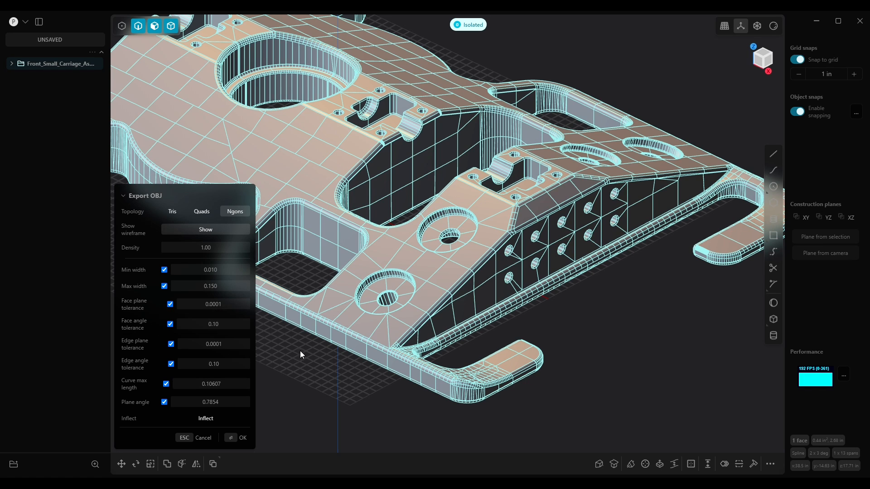
{"action": "mouse_move", "coordinate": [137, 309]}
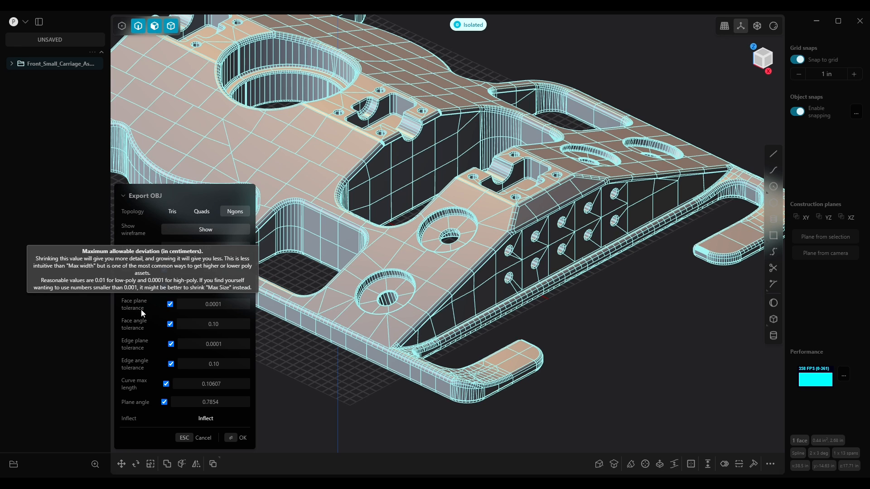
{"action": "left_click", "coordinate": [238, 308]}
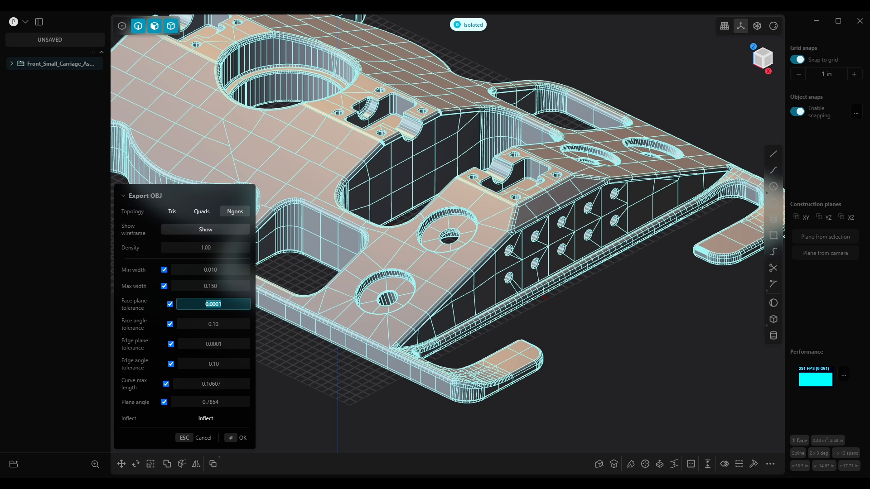
{"action": "type", "text": "0.01"}
{"action": "key", "text": "Return"}
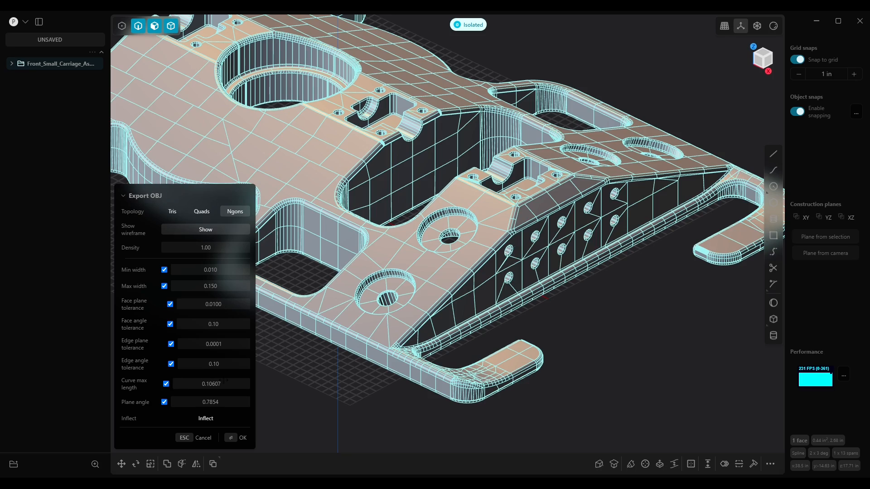
Examine the mesh around the holes on the sloped side wall up close
{"action": "scroll", "coordinate": [468, 237], "scroll_direction": "up", "scroll_amount": 3}
{"action": "scroll", "coordinate": [488, 254], "scroll_direction": "up", "scroll_amount": 5}
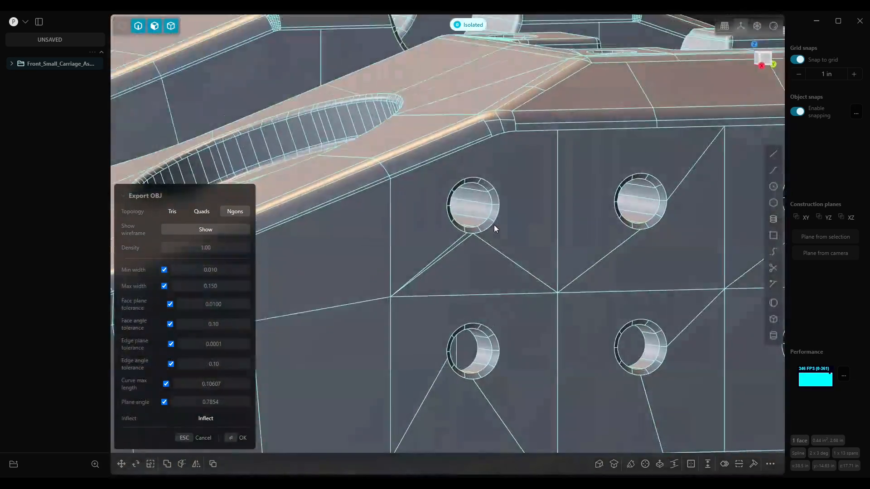
{"action": "middle_click_drag", "start_coordinate": [493, 225], "coordinate": [458, 227]}
{"action": "scroll", "coordinate": [464, 236], "scroll_direction": "up", "scroll_amount": 3}
{"action": "scroll", "coordinate": [464, 237], "scroll_direction": "up", "scroll_amount": 2}
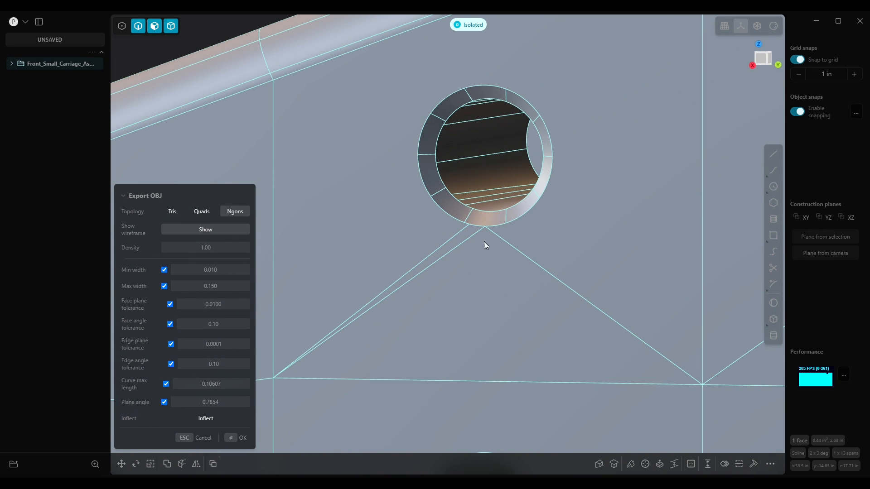
{"action": "scroll", "coordinate": [474, 235], "scroll_direction": "down", "scroll_amount": 10}
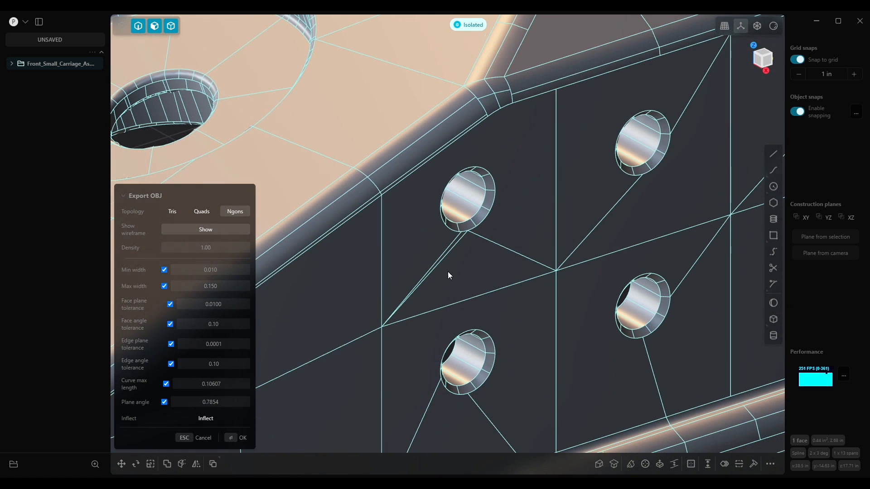
Set the Face plane tolerance to 0.001 and switch the topology to Quads and back to Ngons
{"action": "left_click", "coordinate": [230, 305]}
{"action": "type", "text": "0.001"}
{"action": "key", "text": "Return"}
{"action": "left_click", "coordinate": [202, 211]}
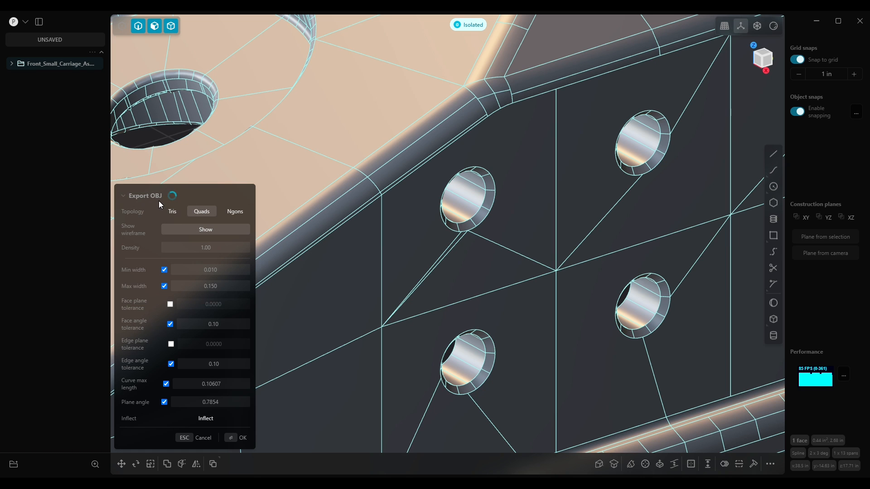
{"action": "left_click", "coordinate": [231, 215]}
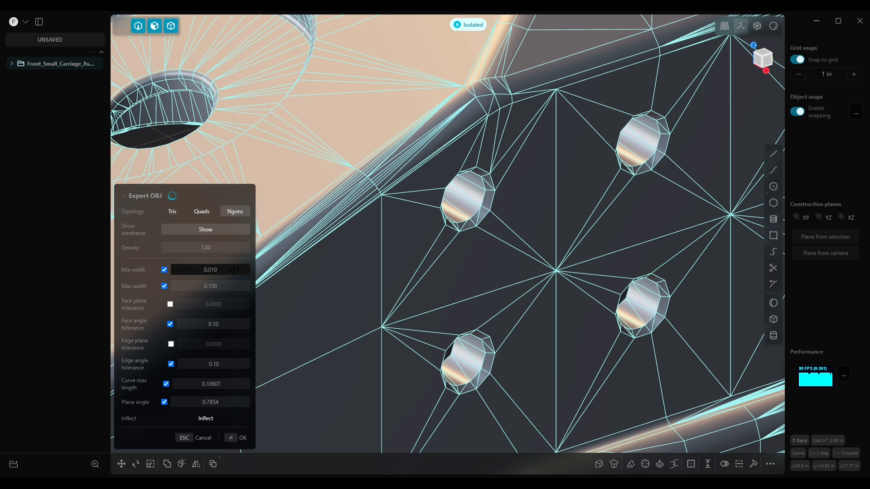
Set the Face angle tolerance to 0.01 while viewing a side-wall hole up close
{"action": "middle_click_drag", "start_coordinate": [491, 254], "coordinate": [470, 167]}
{"action": "scroll", "coordinate": [469, 167], "scroll_direction": "up", "scroll_amount": 5}
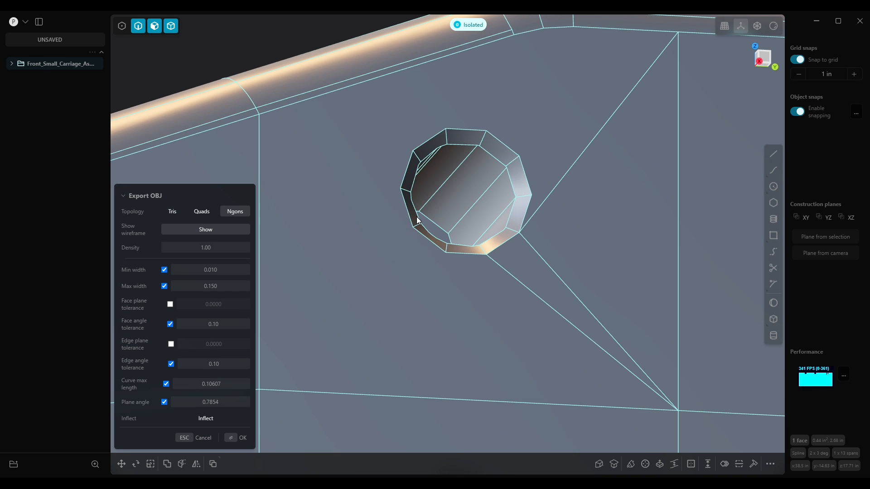
{"action": "left_click", "coordinate": [229, 325]}
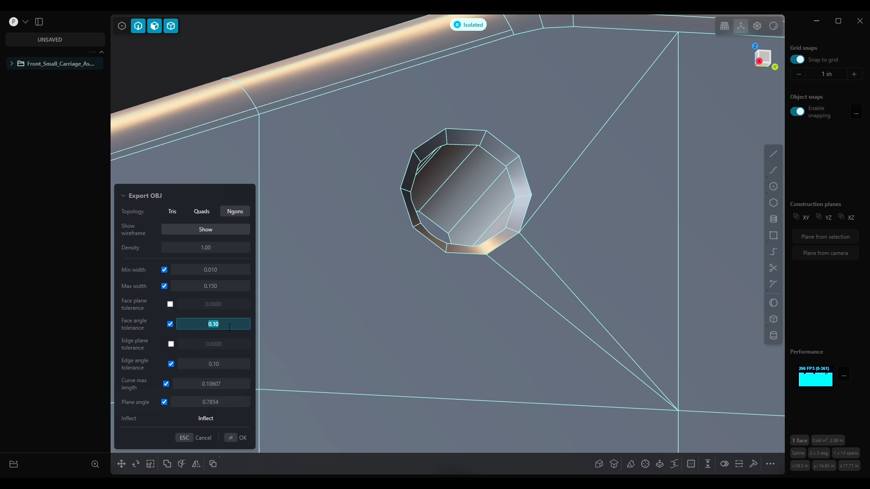
{"action": "type", "text": "0.01"}
{"action": "key", "text": "Return"}
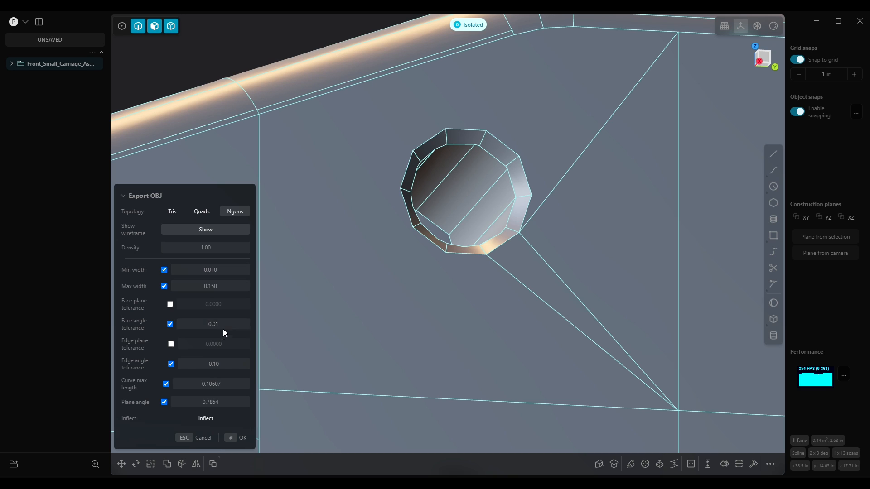
Set the Face angle tolerance to 0.15
{"action": "mouse_move", "coordinate": [136, 325]}
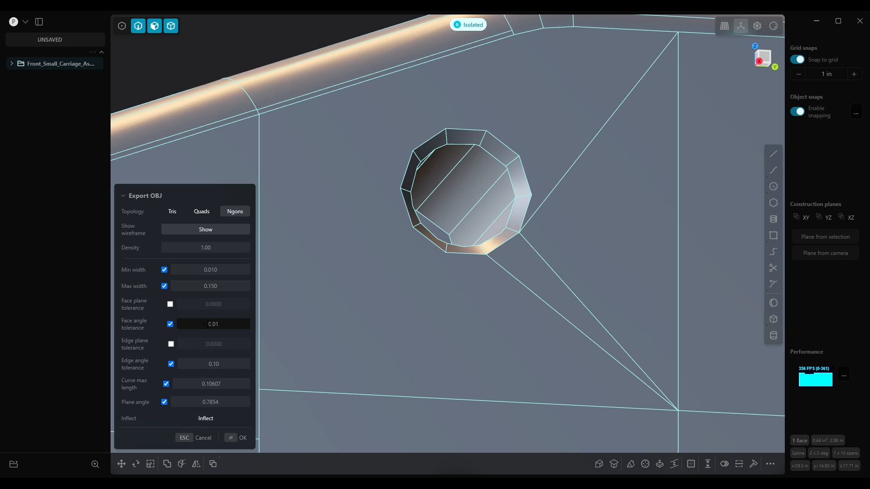
{"action": "left_click", "coordinate": [228, 320]}
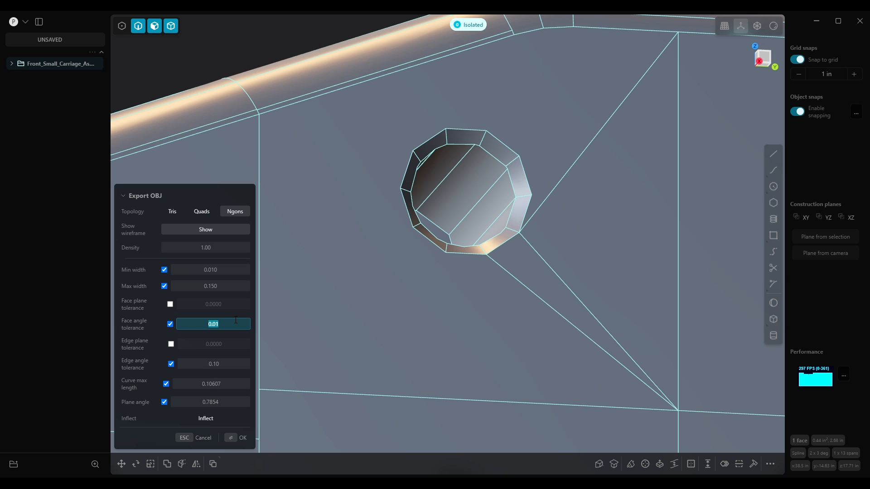
{"action": "type", "text": "0.15"}
{"action": "key", "text": "Return"}
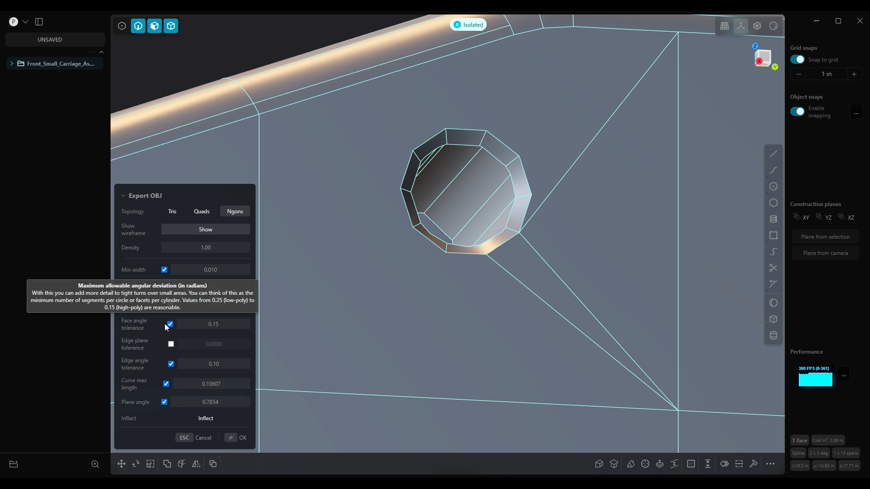
Set the Edge angle tolerance to 0.15
{"action": "mouse_move", "coordinate": [128, 368]}
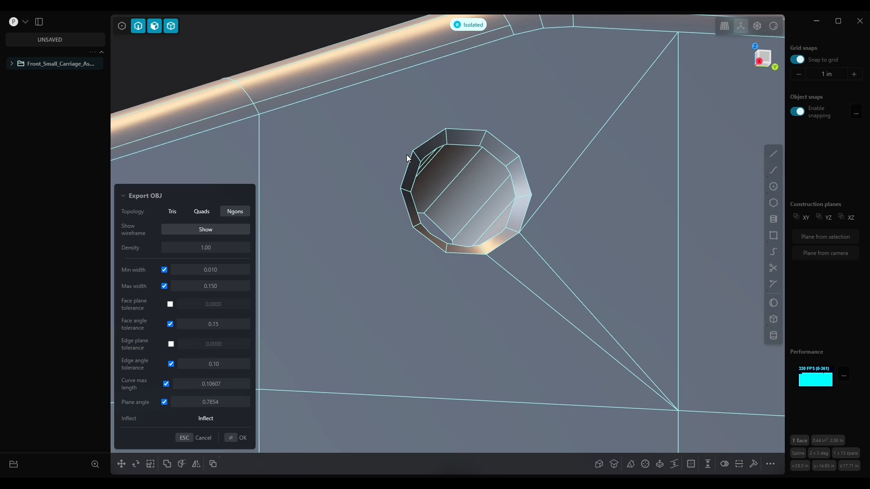
{"action": "left_click", "coordinate": [224, 364]}
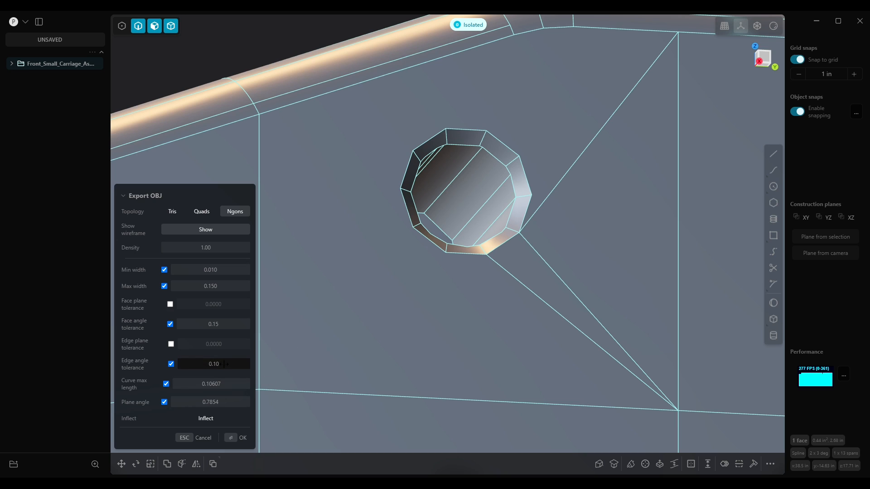
{"action": "left_click", "coordinate": [225, 364]}
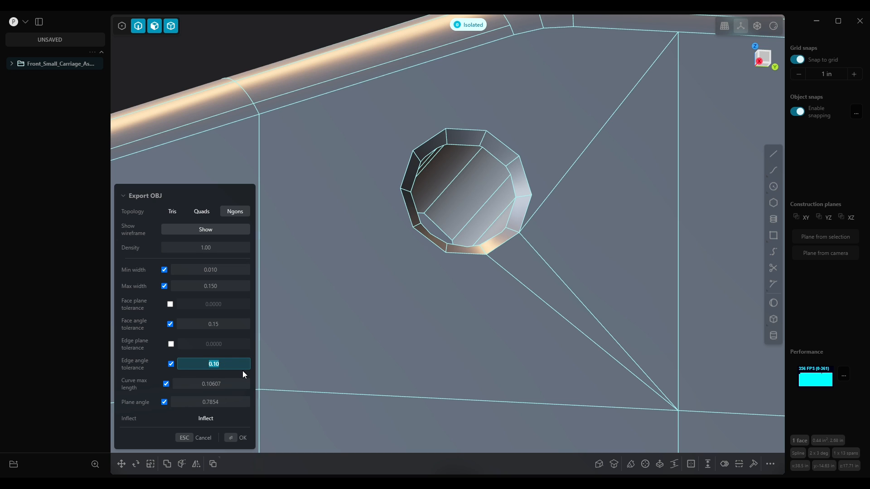
{"action": "type", "text": "0.1"}
{"action": "mouse_move", "coordinate": [138, 367]}
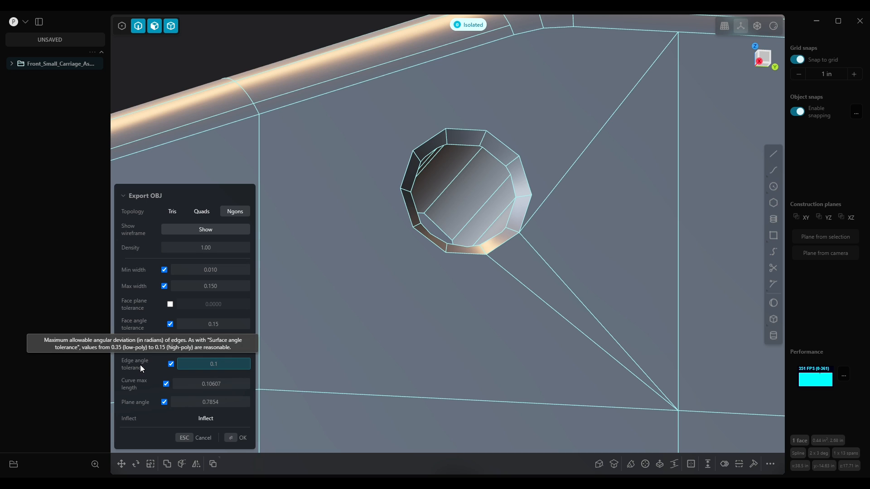
{"action": "type", "text": "5"}
{"action": "key", "text": "Return"}
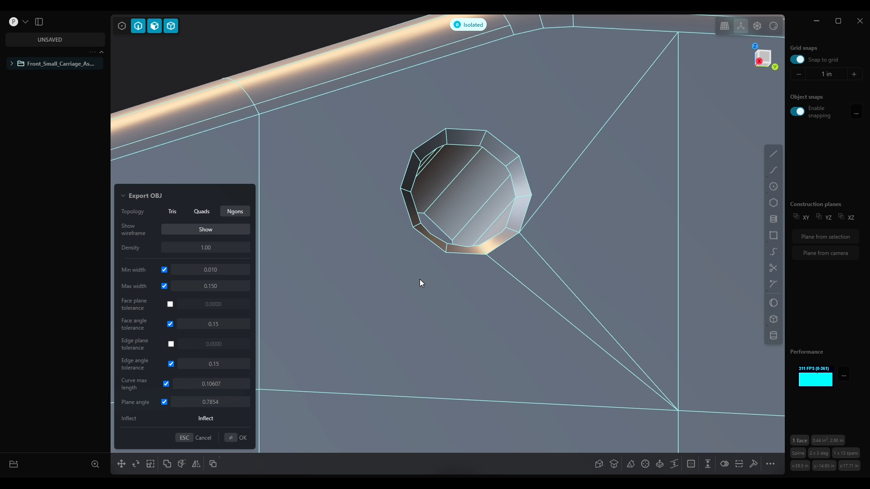
Set the Edge angle tolerance to 0.35 and examine the side-wall holes
{"action": "scroll", "coordinate": [422, 278], "scroll_direction": "down", "scroll_amount": 5}
{"action": "middle_click_drag", "start_coordinate": [419, 273], "coordinate": [460, 295]}
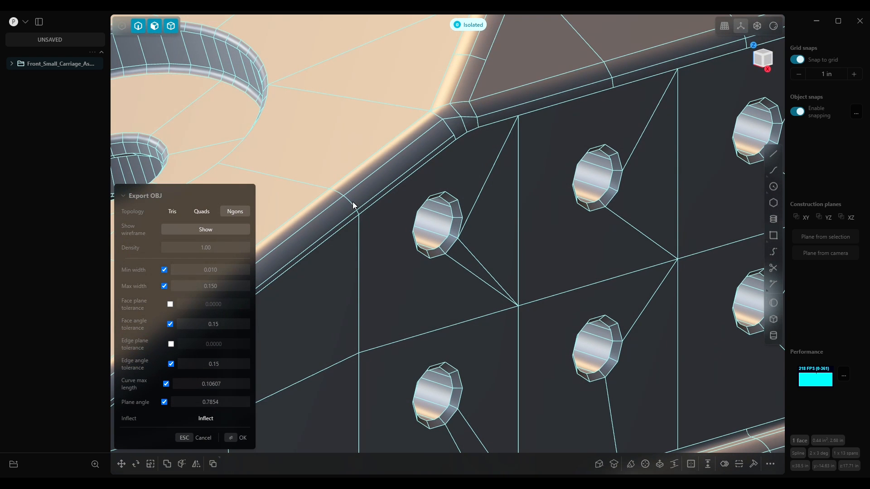
{"action": "left_click", "coordinate": [228, 365]}
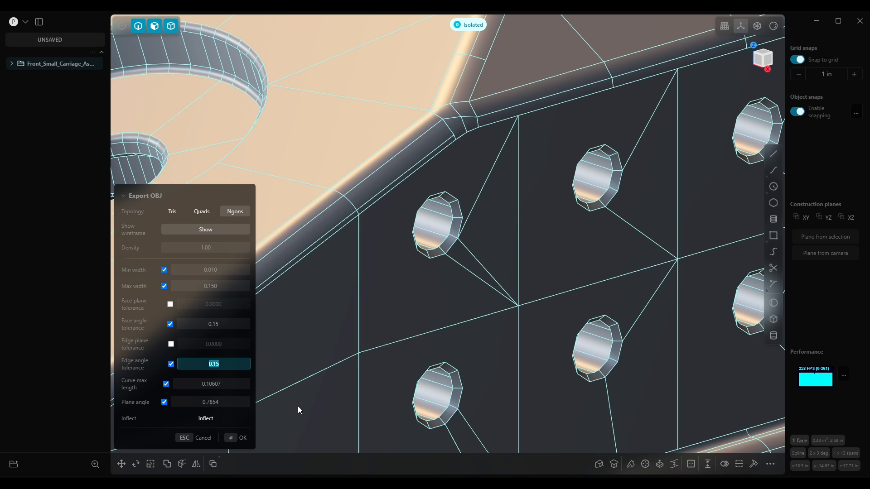
{"action": "type", "text": "0.35"}
{"action": "key", "text": "Return"}
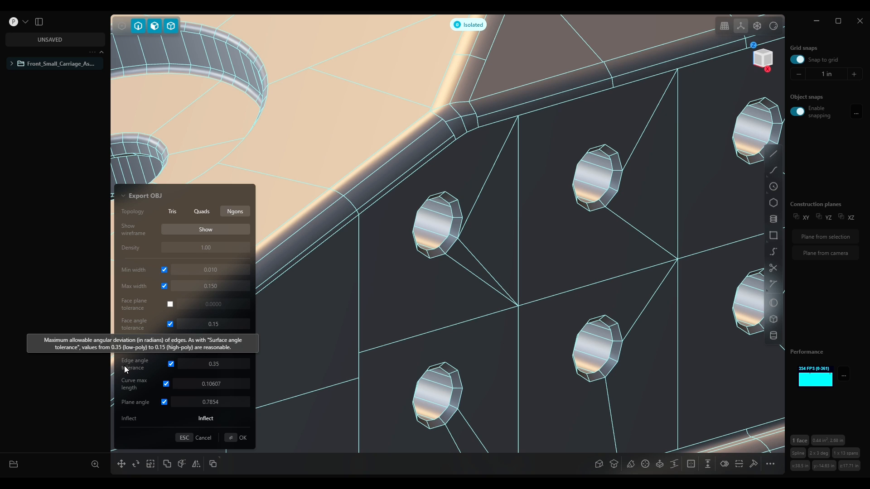
Set the Edge angle tolerance back to 0.15 and select the Curve max length value
{"action": "left_click", "coordinate": [225, 363]}
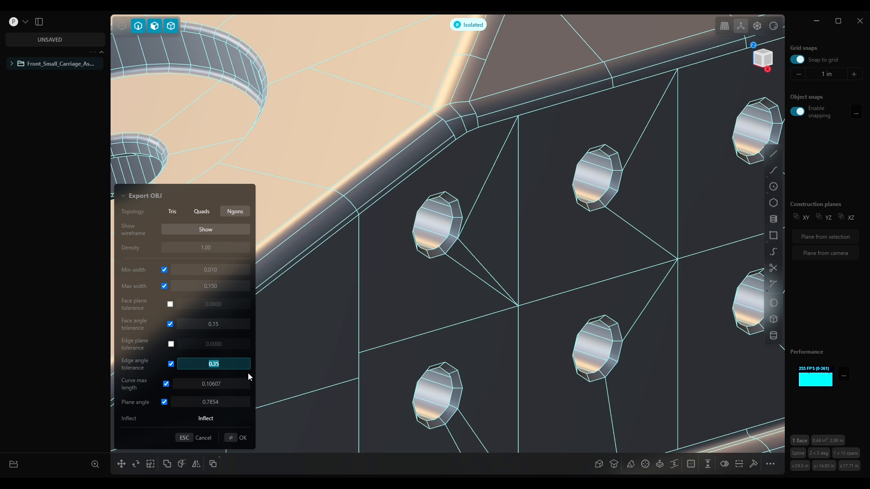
{"action": "type", "text": "0.15"}
{"action": "key", "text": "Return"}
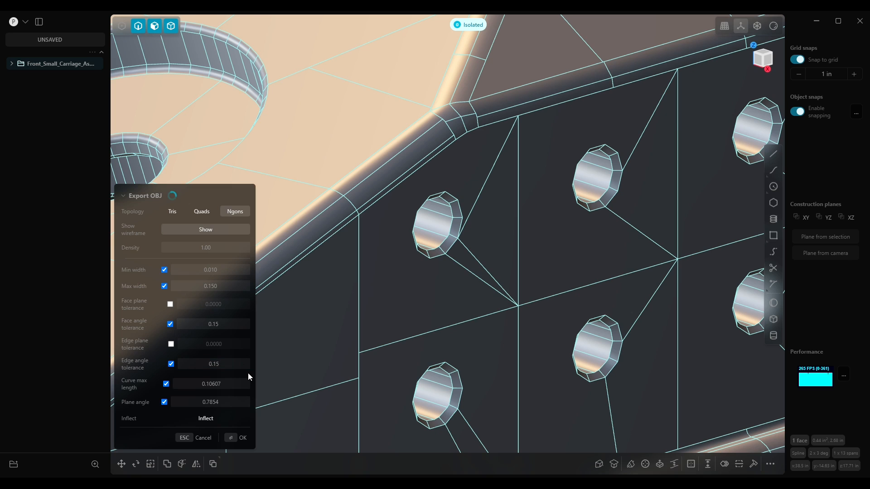
{"action": "mouse_move", "coordinate": [135, 388]}
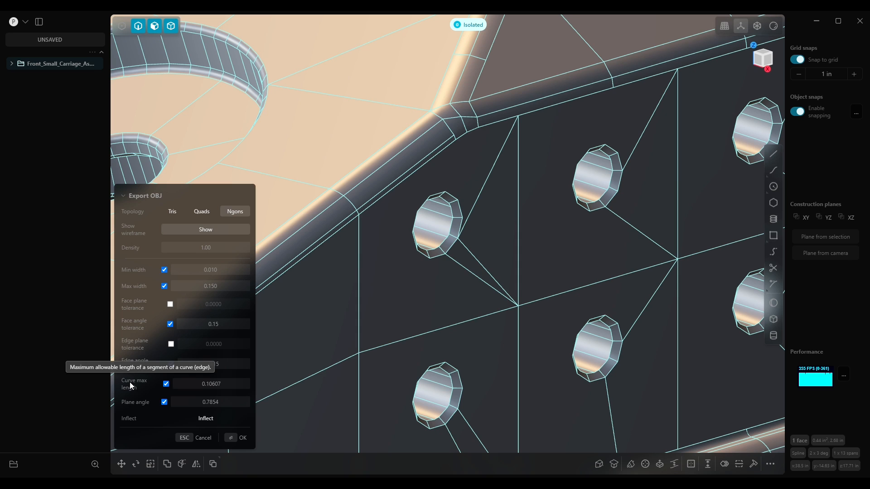
{"action": "left_click", "coordinate": [209, 386]}
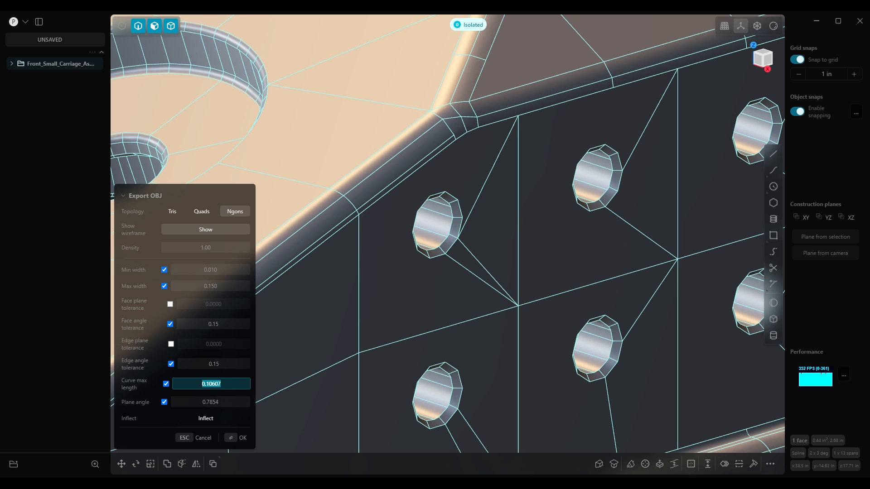
Switch to the browser and convert 0.106 cm and 0.01 cm to inches in the unit converter
{"action": "key", "text": "alt+Tab"}
{"action": "left_click_drag", "start_coordinate": [610, 124], "coordinate": [598, 101]}
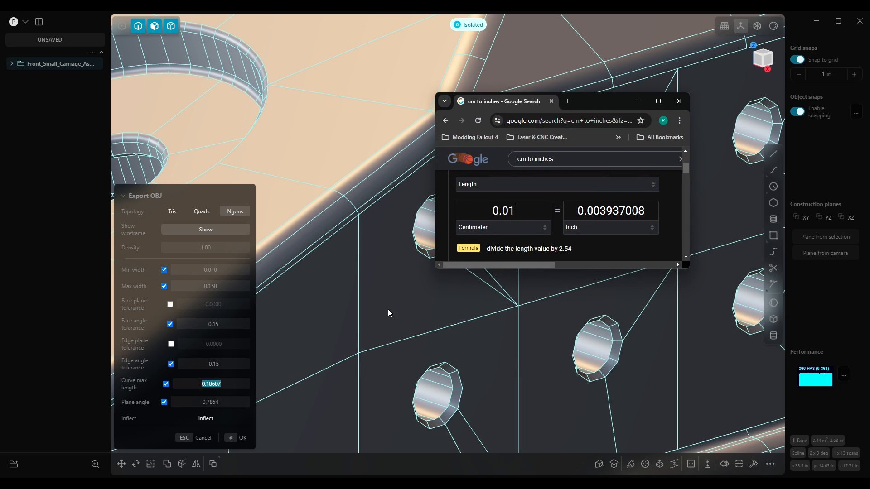
{"action": "left_click_drag", "start_coordinate": [521, 210], "coordinate": [483, 204]}
{"action": "type", "text": "0.106"}
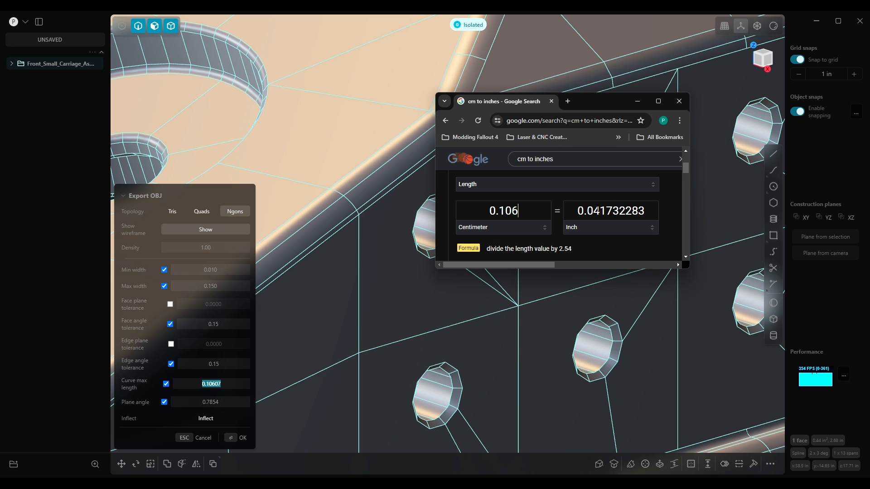
{"action": "left_click_drag", "start_coordinate": [519, 210], "coordinate": [488, 211]}
{"action": "type", "text": "0.01"}
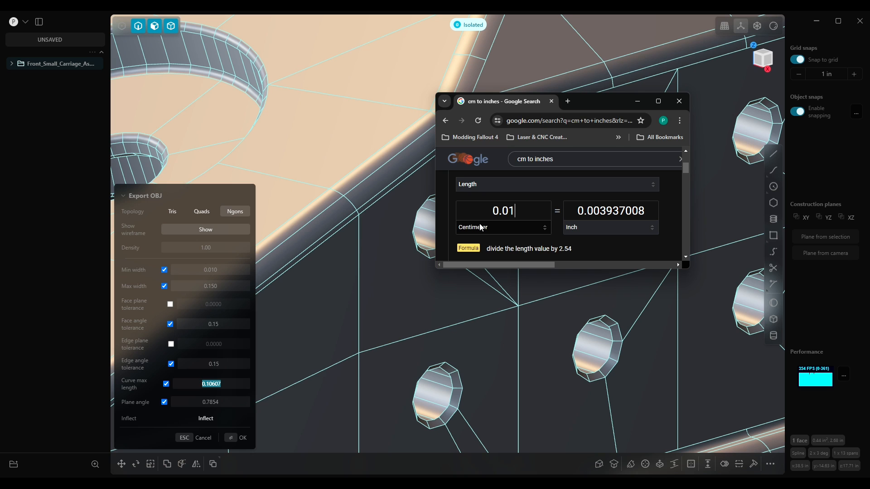
{"action": "left_click_drag", "start_coordinate": [585, 100], "coordinate": [869, 100]}
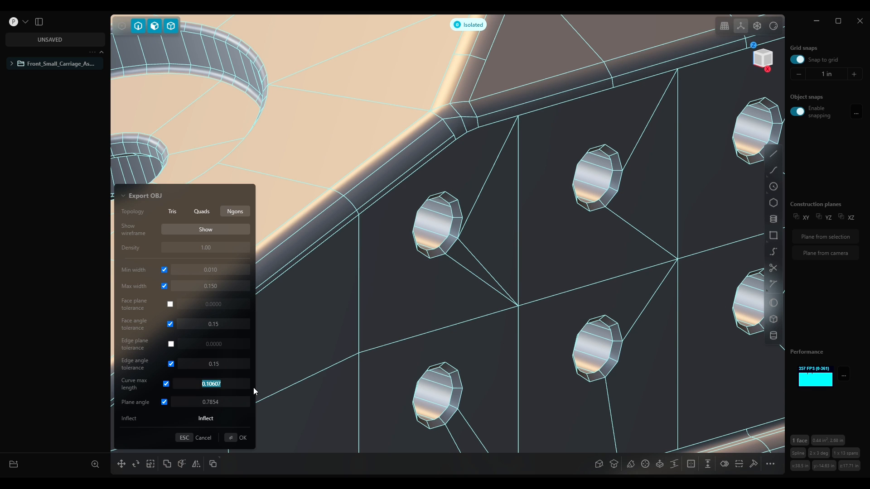
Set the Curve max length to 0.01 and view the resulting mesh across the side wall
{"action": "left_click", "coordinate": [231, 387]}
{"action": "left_click_drag", "start_coordinate": [239, 385], "coordinate": [199, 385]}
{"action": "type", "text": "0.01"}
{"action": "key", "text": "Return"}
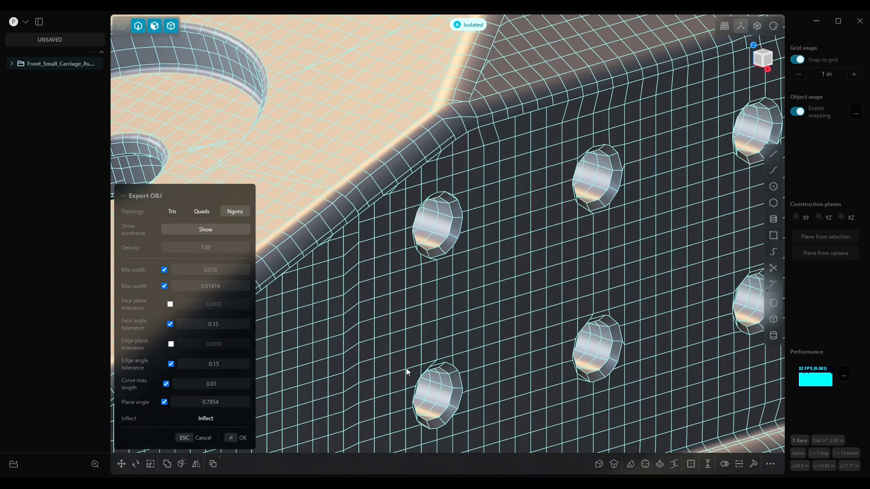
{"action": "scroll", "coordinate": [540, 265], "scroll_direction": "down", "scroll_amount": 10}
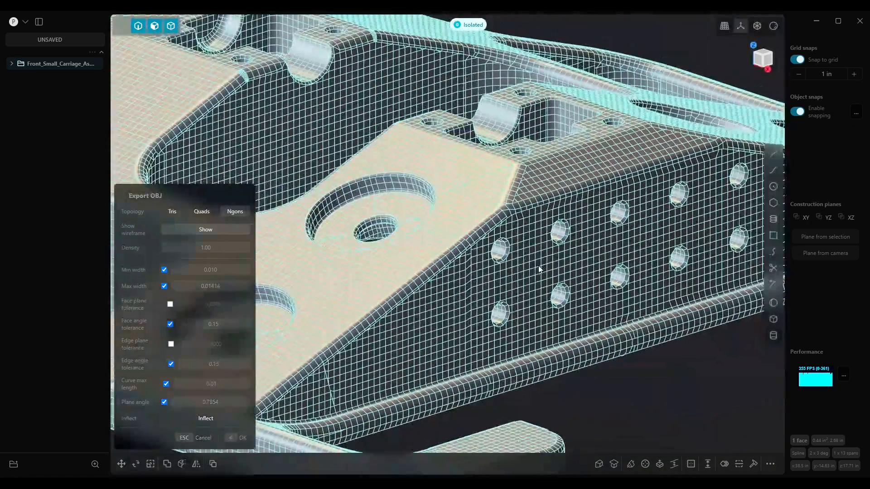
Examine the wireframe mesh across the part's top face, pockets and side wall
{"action": "scroll", "coordinate": [538, 271], "scroll_direction": "down", "scroll_amount": 5}
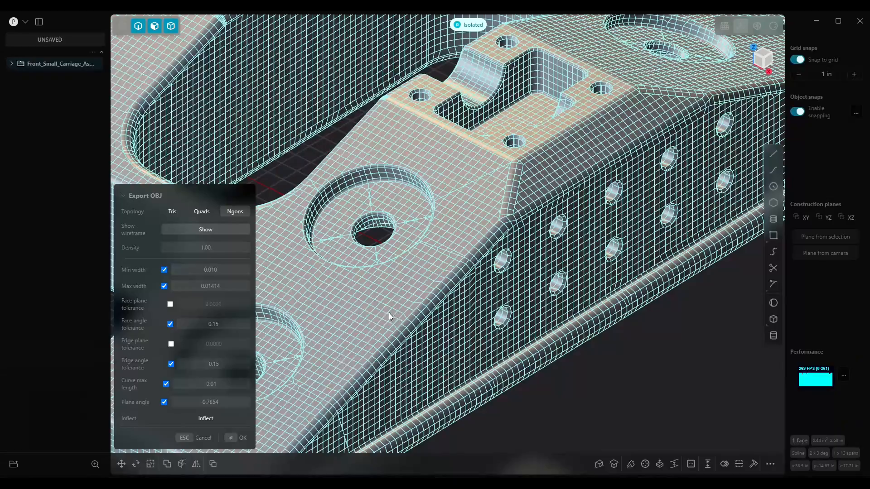
{"action": "scroll", "coordinate": [407, 273], "scroll_direction": "down", "scroll_amount": 8}
{"action": "middle_click_drag", "start_coordinate": [433, 274], "coordinate": [749, 303]}
{"action": "scroll", "coordinate": [583, 252], "scroll_direction": "up", "scroll_amount": 10}
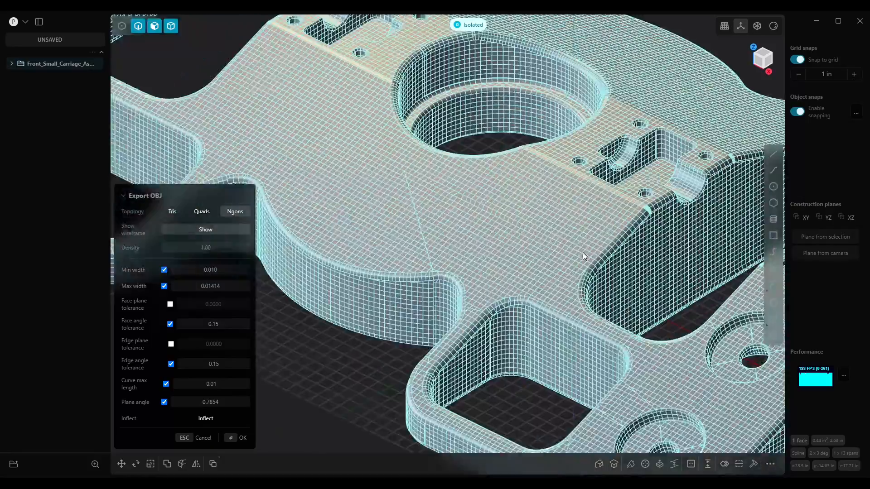
{"action": "scroll", "coordinate": [562, 252], "scroll_direction": "down", "scroll_amount": 8}
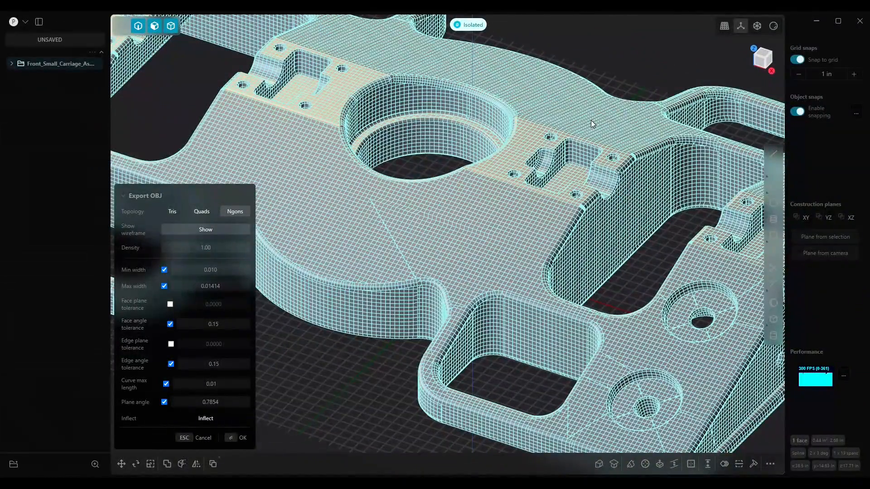
{"action": "middle_click_drag", "start_coordinate": [505, 298], "coordinate": [536, 284], "text": "shift"}
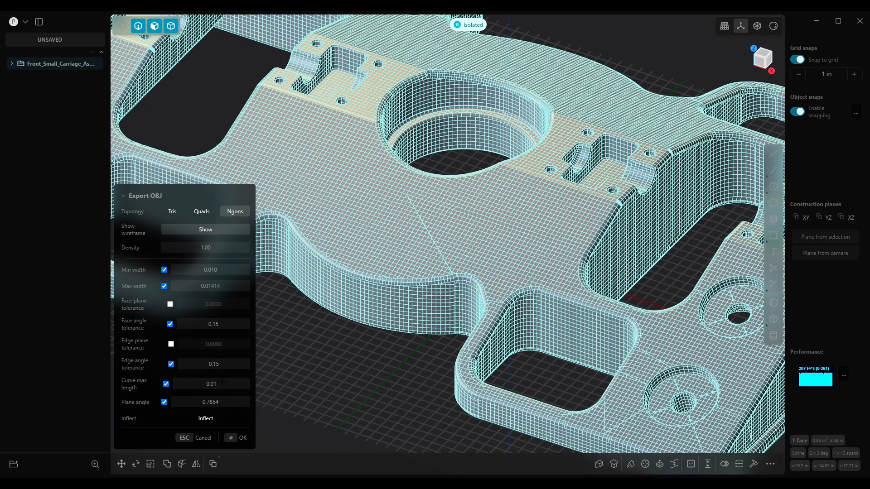
Set the Curve max length to 0.001 and restart the export, overwriting Test1.obj on the Desktop
{"action": "left_click_drag", "start_coordinate": [223, 383], "coordinate": [222, 383]}
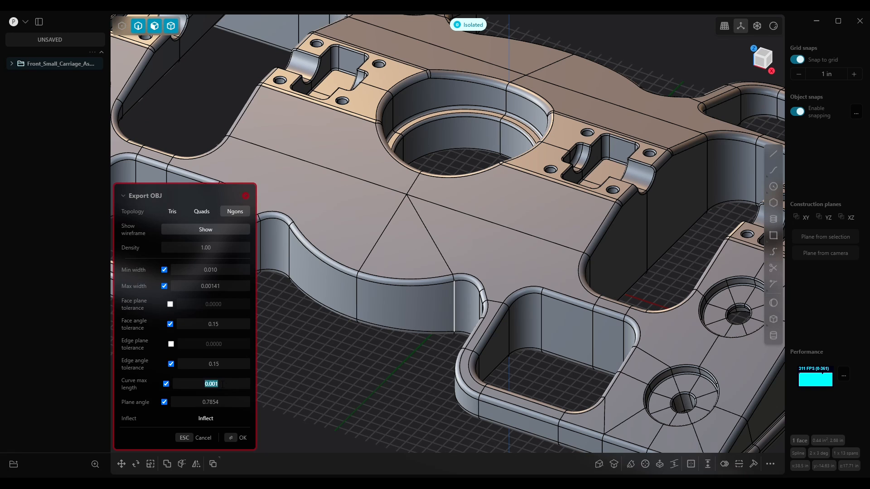
{"action": "key", "text": "Escape"}
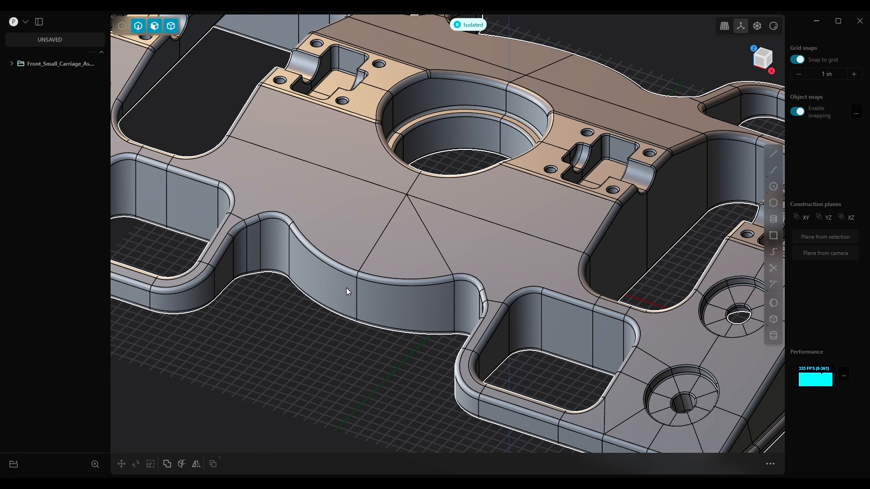
{"action": "left_click", "coordinate": [25, 22]}
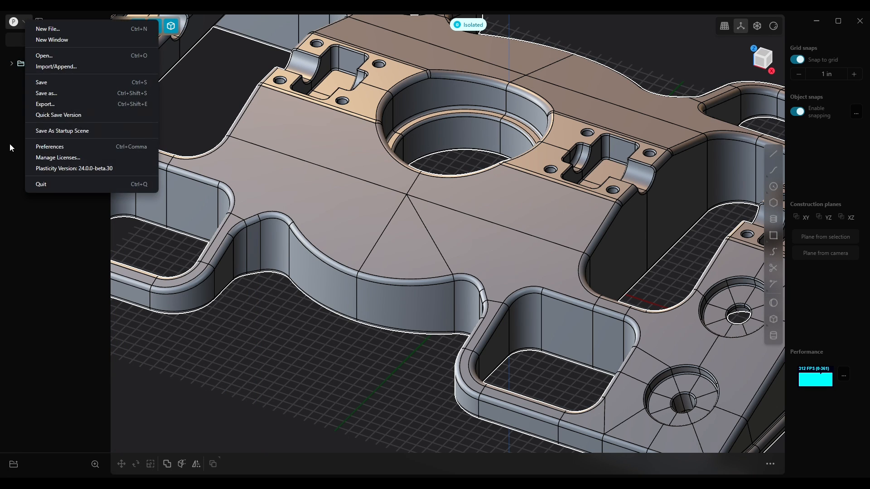
{"action": "left_click", "coordinate": [47, 105]}
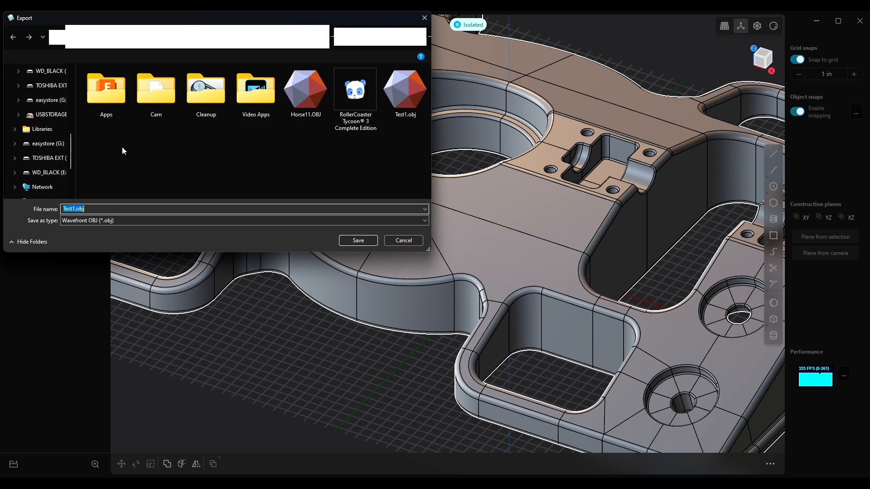
{"action": "left_click", "coordinate": [405, 93]}
{"action": "left_click", "coordinate": [359, 240]}
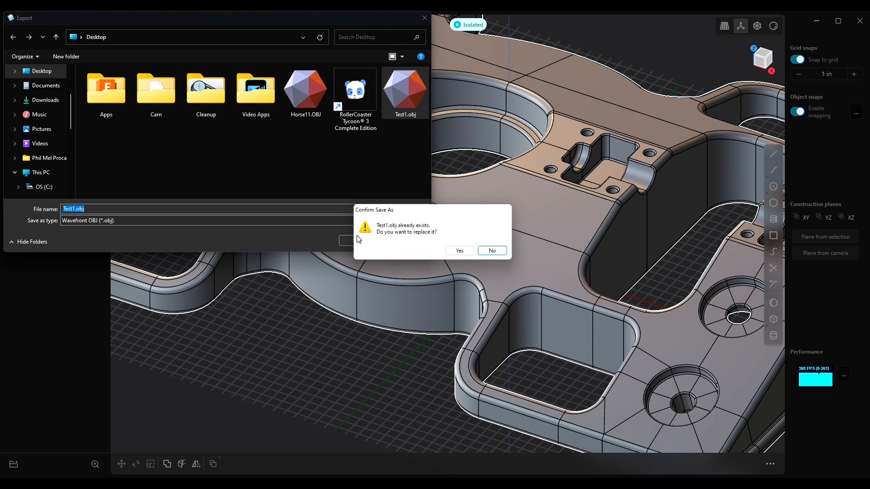
{"action": "left_click", "coordinate": [459, 252]}
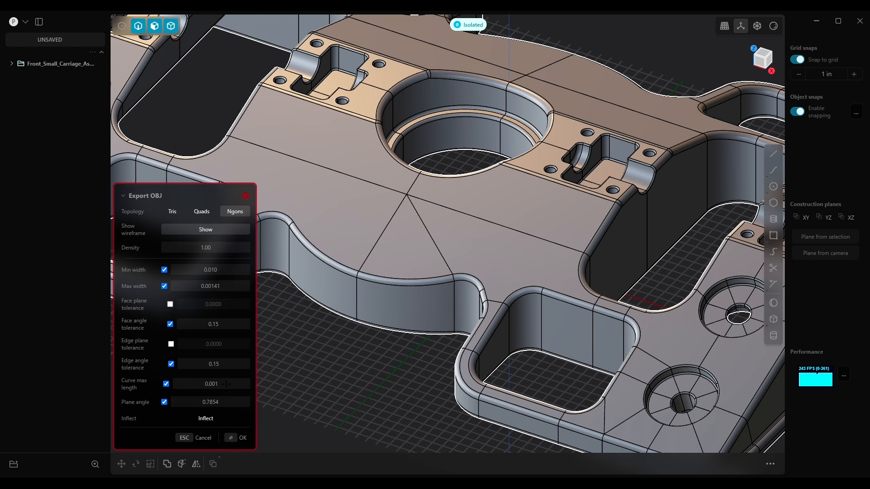
Set the Curve max length to 0.15
{"action": "left_click", "coordinate": [224, 384]}
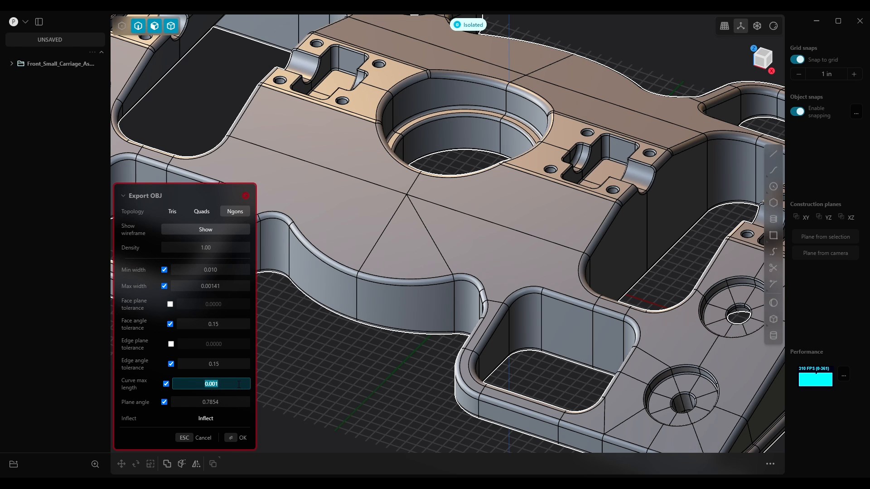
{"action": "type", "text": "0.15"}
{"action": "key", "text": "Return"}
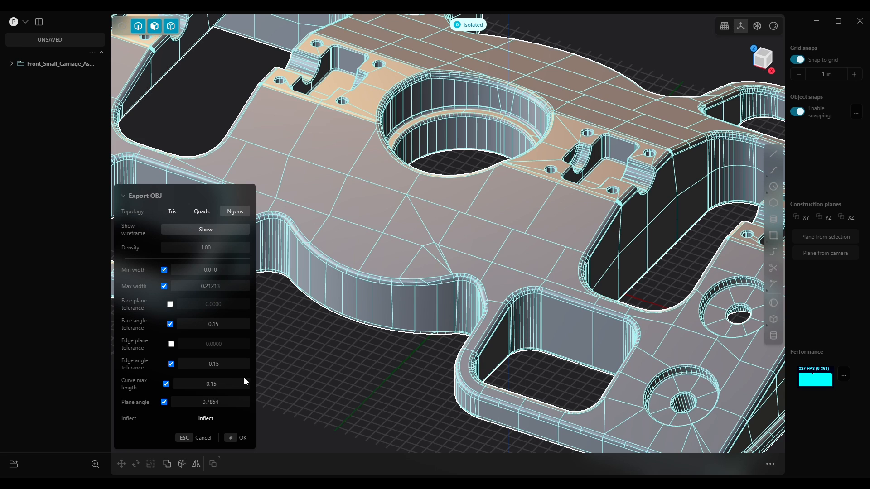
Set the Curve max length to 0.05
{"action": "left_click", "coordinate": [191, 386]}
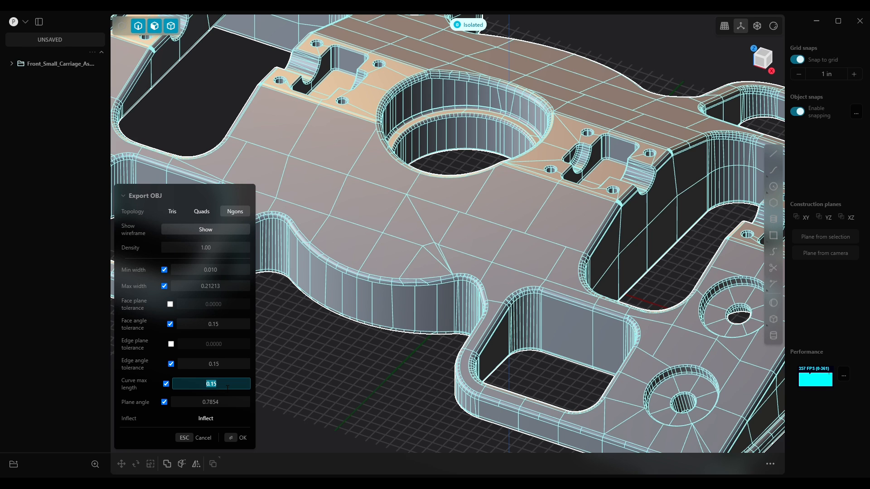
{"action": "type", "text": "0.05"}
{"action": "key", "text": "Return"}
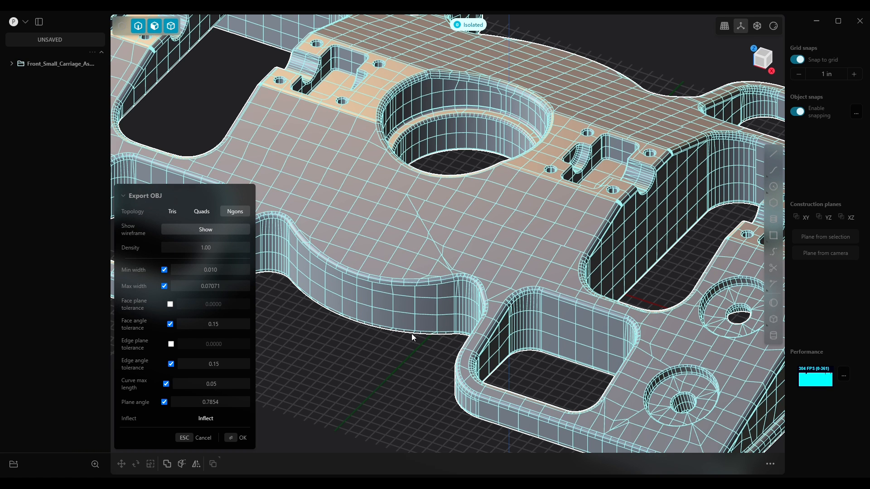
Set the Plane angle to 1
{"action": "middle_click_drag", "start_coordinate": [567, 240], "coordinate": [513, 306]}
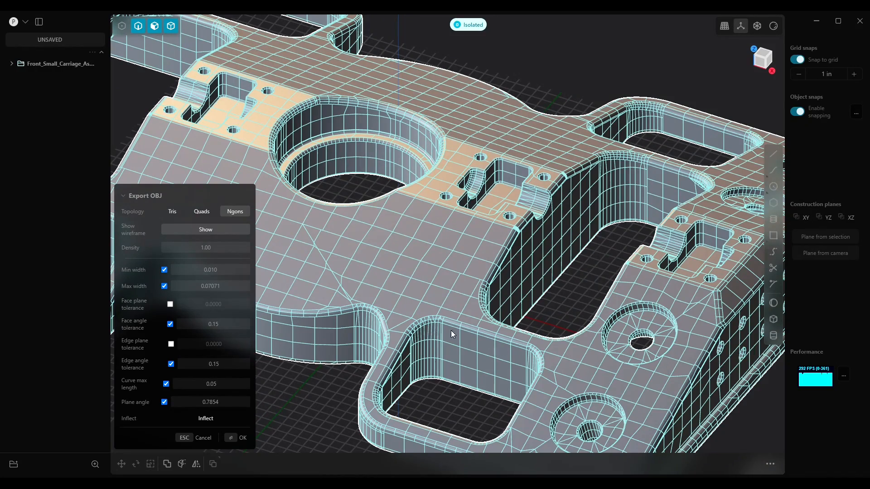
{"action": "middle_click_drag", "start_coordinate": [697, 383], "coordinate": [503, 322]}
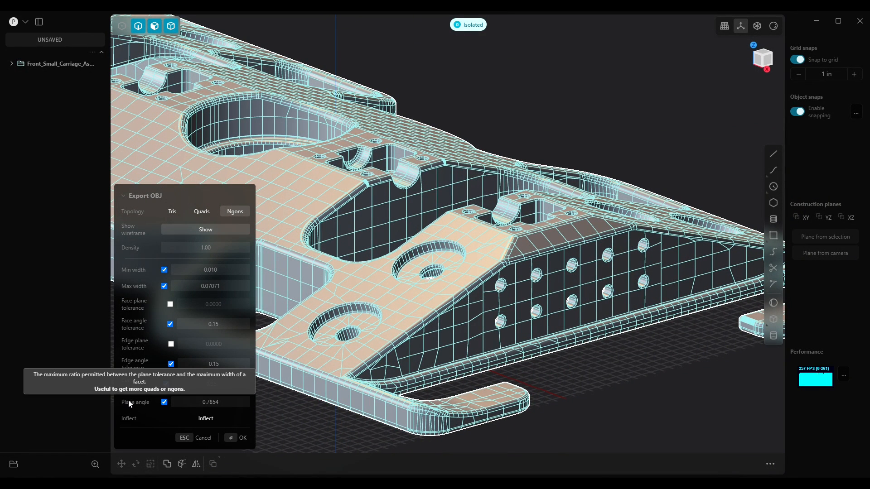
{"action": "left_click", "coordinate": [230, 402]}
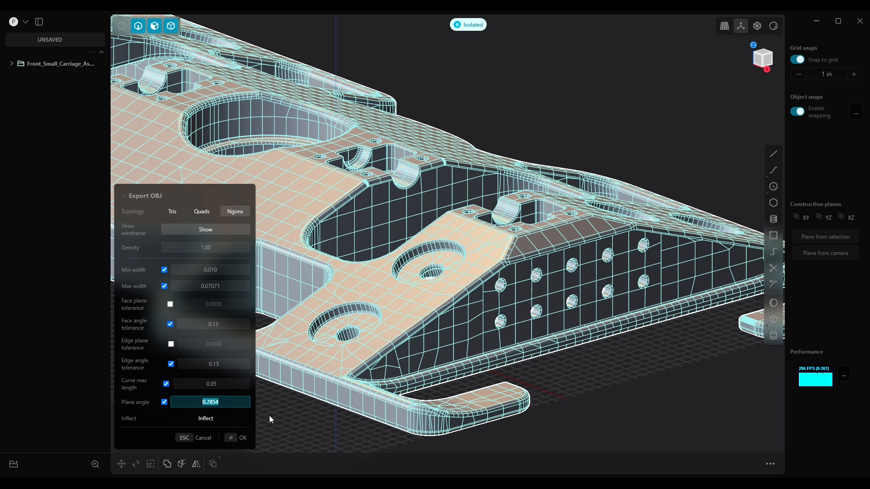
{"action": "type", "text": "1"}
{"action": "key", "text": "Return"}
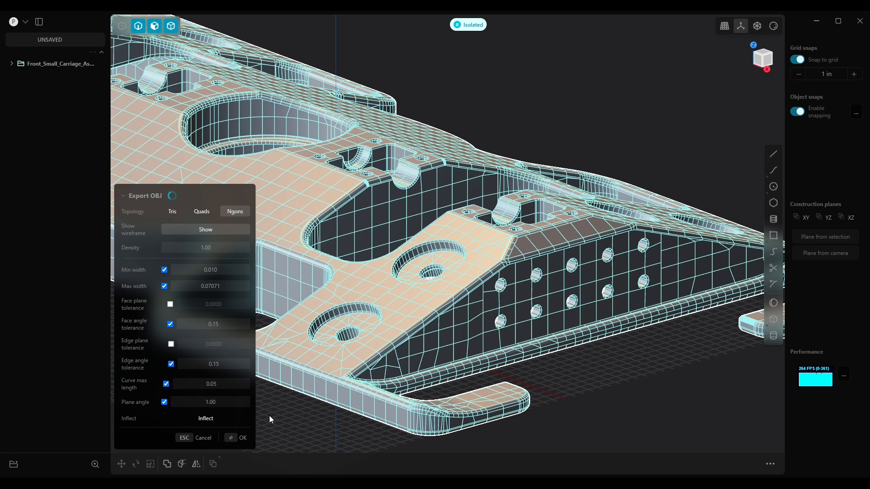
Set the Plane angle to 0.50
{"action": "middle_click_drag", "start_coordinate": [433, 349], "coordinate": [436, 370]}
{"action": "left_click", "coordinate": [225, 403]}
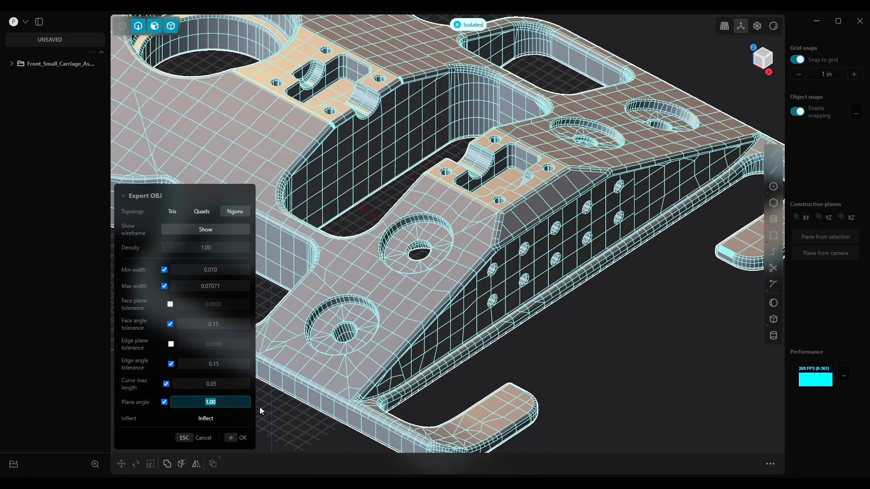
{"action": "type", "text": "0.50"}
{"action": "key", "text": "Return"}
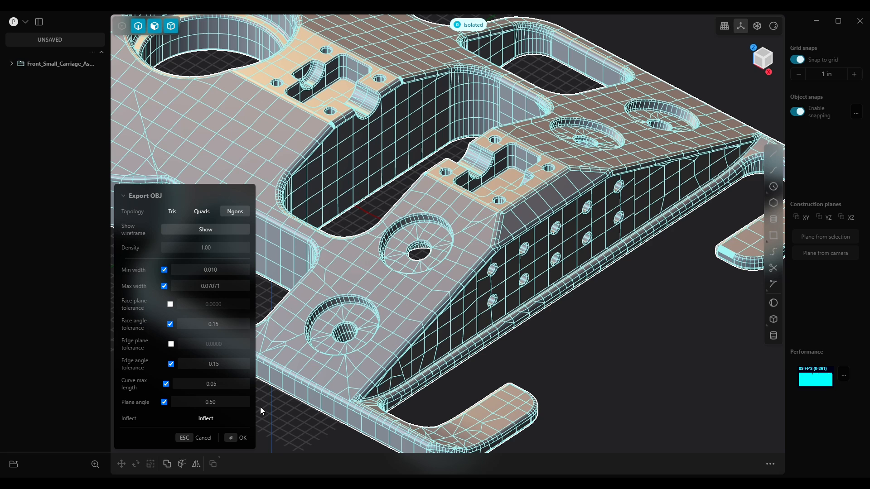
Set the Plane angle to 0.10 and then to 0.01
{"action": "left_click", "coordinate": [243, 407]}
{"action": "type", "text": "0.10"}
{"action": "key", "text": "Return"}
{"action": "left_click", "coordinate": [224, 404]}
{"action": "type", "text": "0.01"}
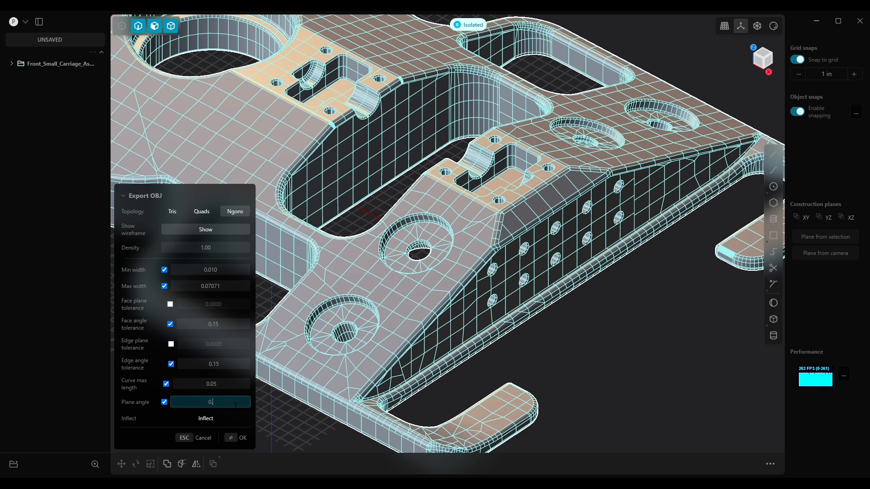
{"action": "key", "text": "Return"}
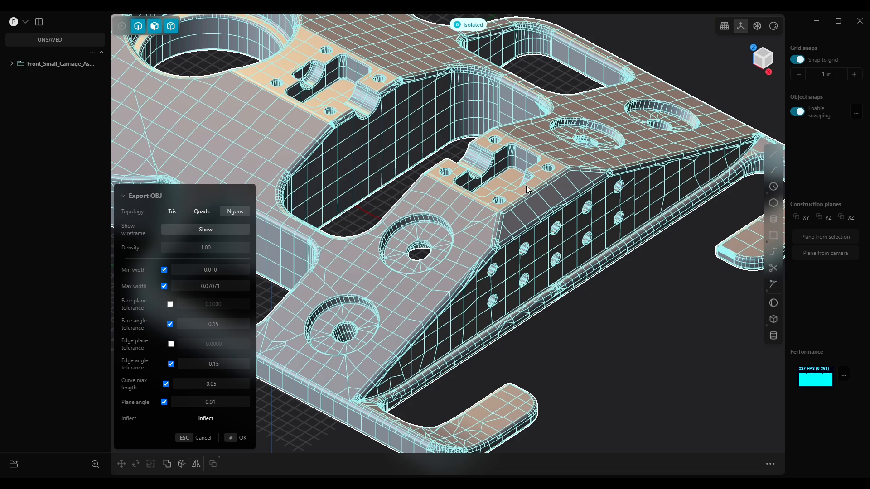
Set the Plane angle to 0.1 while viewing the side-wall holes closer
{"action": "scroll", "coordinate": [527, 190], "scroll_direction": "up", "scroll_amount": 6}
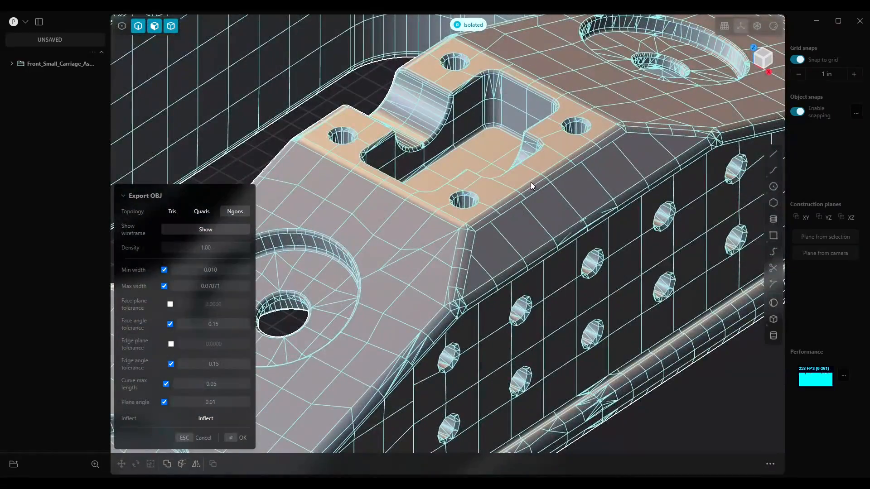
{"action": "left_click", "coordinate": [212, 402]}
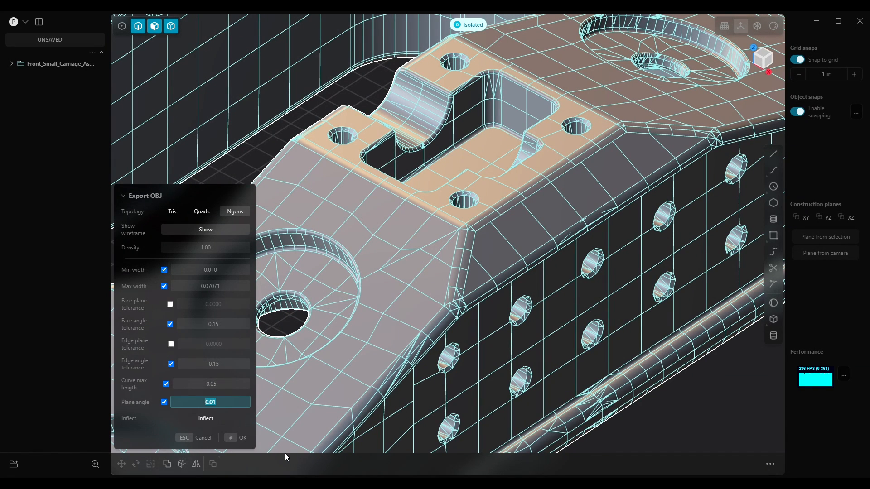
{"action": "type", "text": "0.1"}
{"action": "key", "text": "Return"}
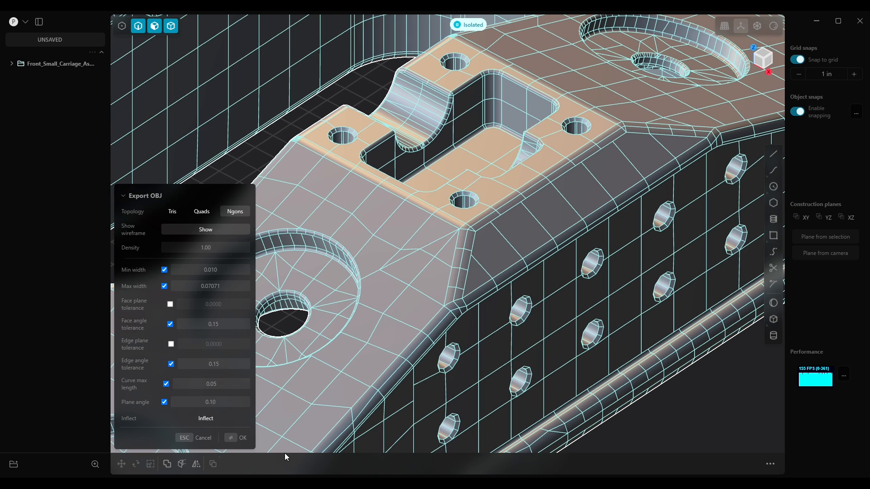
Set the Plane angle back to 0.01
{"action": "left_click", "coordinate": [228, 402]}
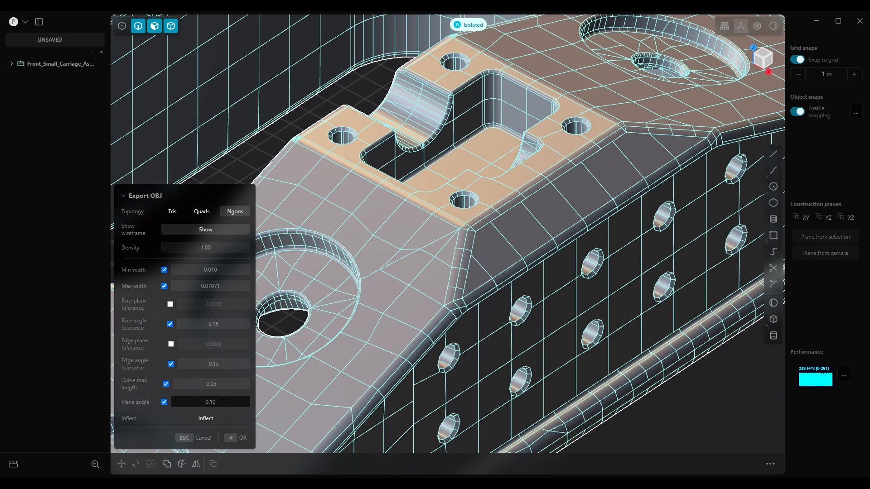
{"action": "type", "text": "01"}
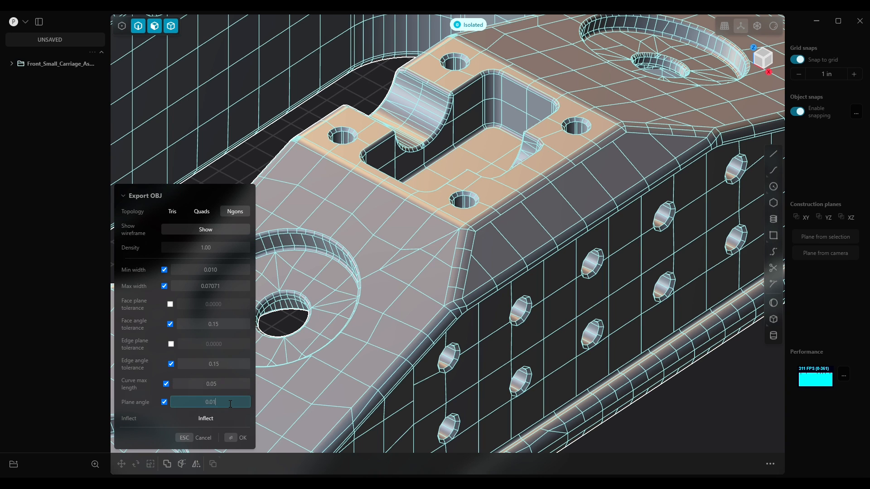
{"action": "key", "text": "Return"}
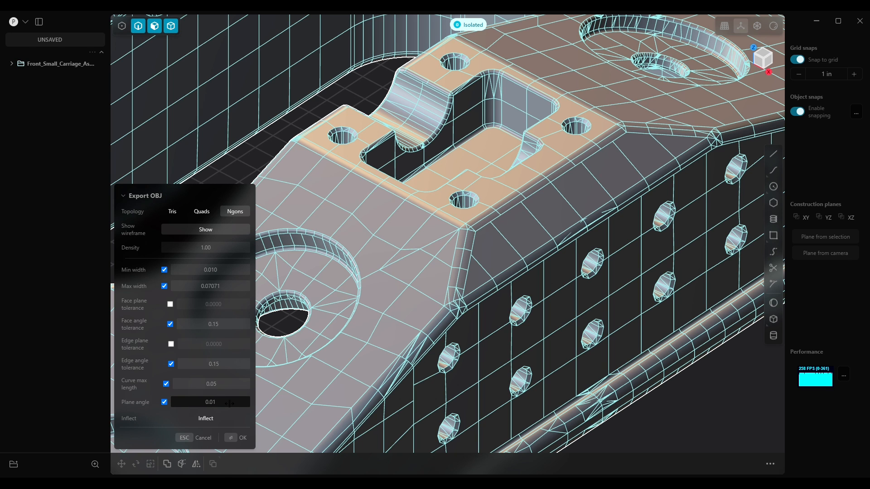
Set the Plane angle to 0.1 while viewing a single side-wall hole close up
{"action": "scroll", "coordinate": [532, 313], "scroll_direction": "up", "scroll_amount": 10}
{"action": "middle_click_drag", "start_coordinate": [527, 311], "coordinate": [503, 301]}
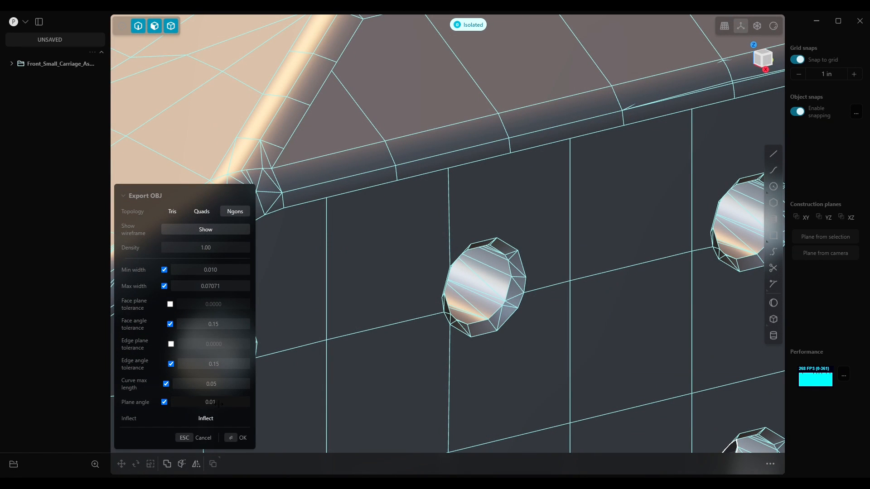
{"action": "left_click", "coordinate": [247, 403]}
{"action": "type", "text": "0.1"}
{"action": "key", "text": "Return"}
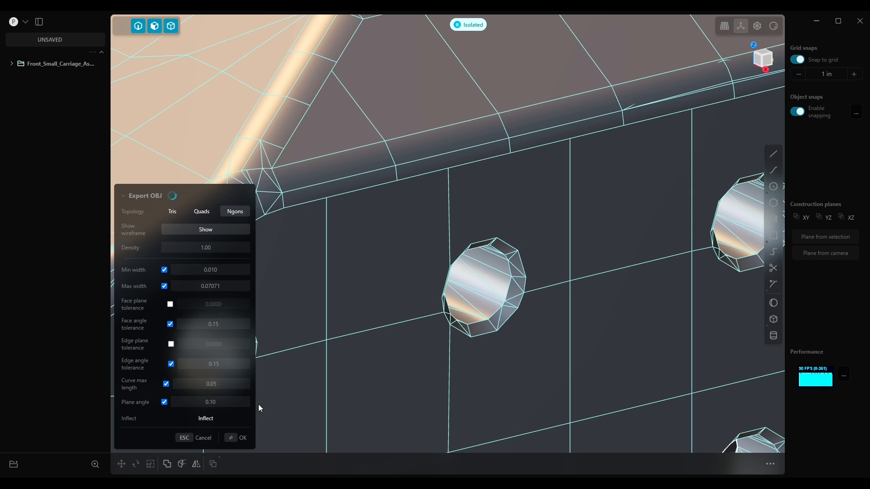
Set the Plane angle to 0.001
{"action": "left_click", "coordinate": [234, 403]}
{"action": "type", "text": "0.001"}
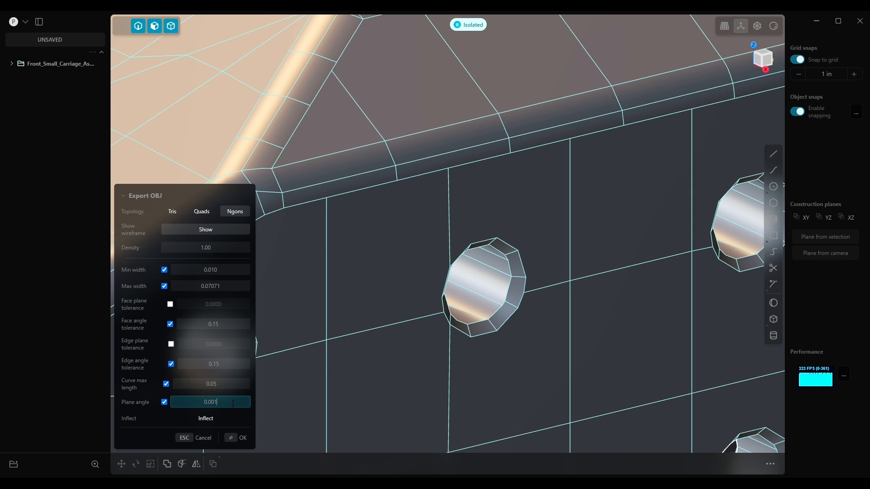
{"action": "key", "text": "Return"}
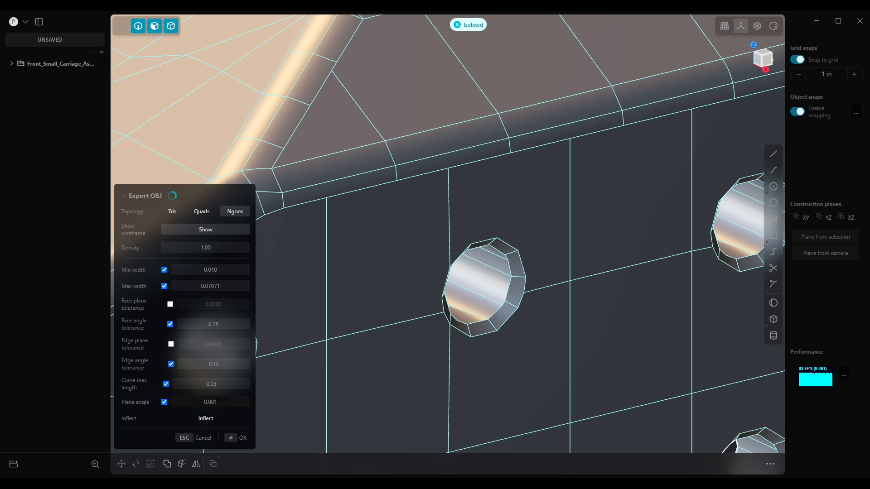
Set the Plane angle back to 0.1 while viewing the side-wall holes
{"action": "scroll", "coordinate": [485, 328], "scroll_direction": "down", "scroll_amount": 6}
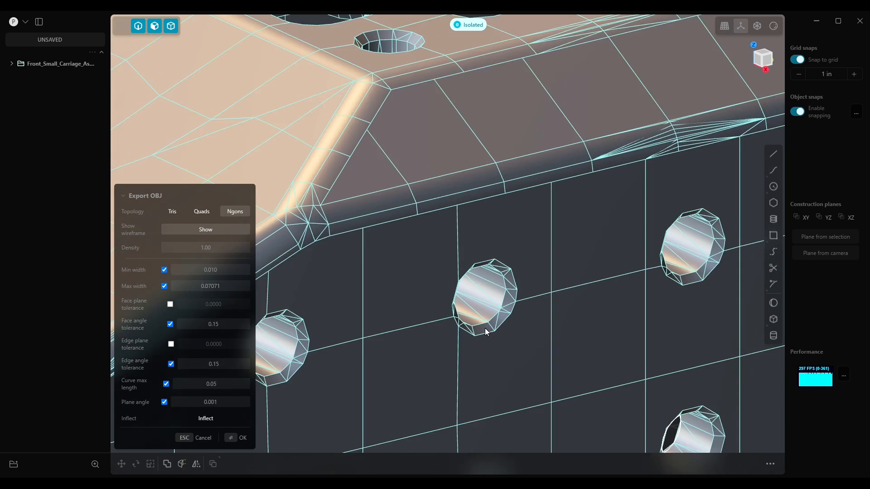
{"action": "middle_click_drag", "start_coordinate": [394, 268], "coordinate": [531, 252]}
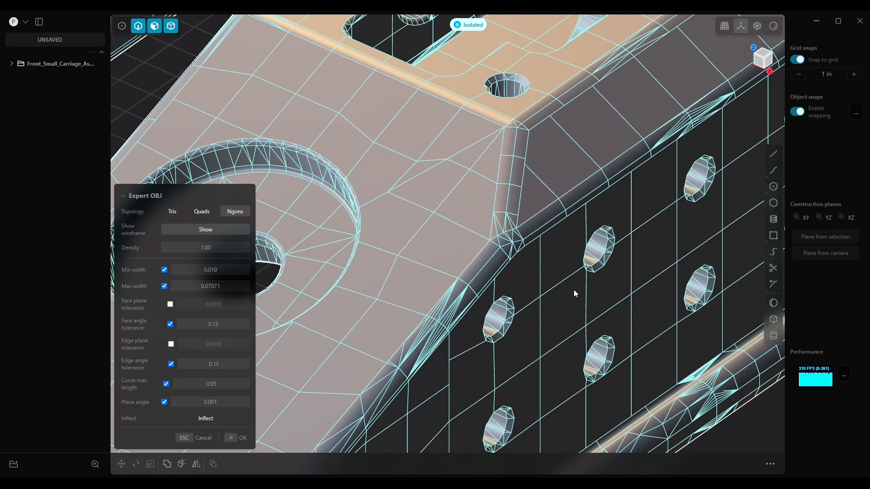
{"action": "middle_click_drag", "start_coordinate": [645, 275], "coordinate": [604, 259]}
{"action": "left_click", "coordinate": [217, 402]}
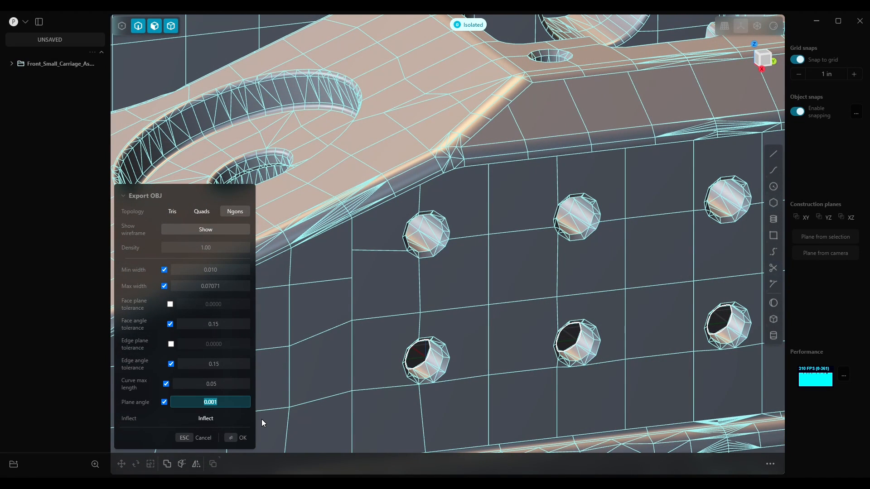
{"action": "type", "text": "0.1"}
{"action": "key", "text": "Return"}
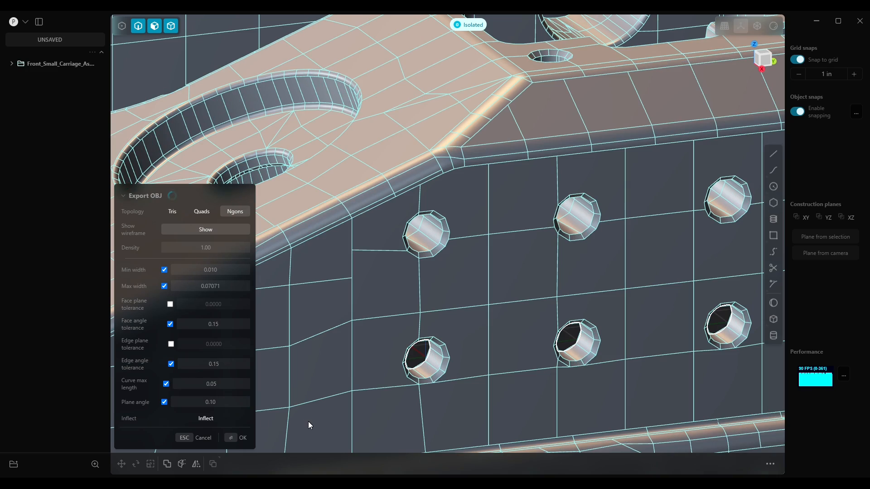
Zoom out and orbit to inspect the tessellation across the whole carriage part
{"action": "scroll", "coordinate": [502, 301], "scroll_direction": "down", "scroll_amount": 2}
{"action": "middle_click_drag", "start_coordinate": [502, 302], "coordinate": [546, 286]}
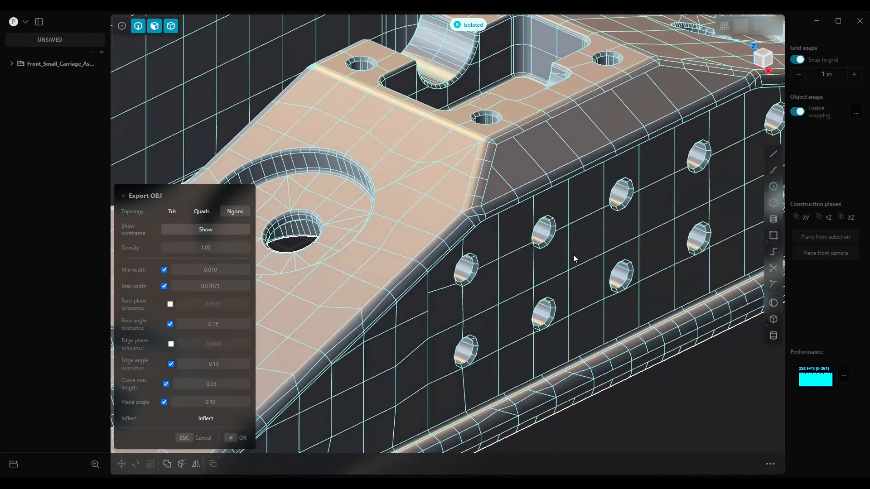
{"action": "scroll", "coordinate": [569, 251], "scroll_direction": "down", "scroll_amount": 6}
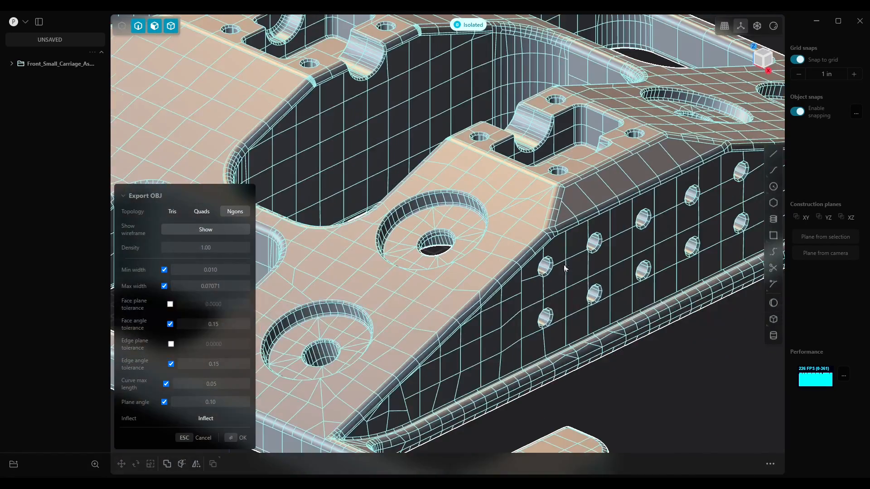
{"action": "scroll", "coordinate": [566, 256], "scroll_direction": "down", "scroll_amount": 8}
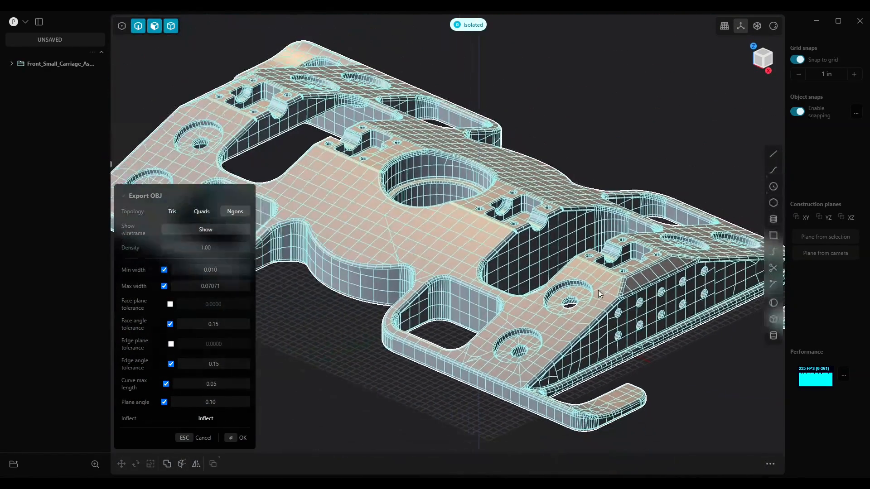
{"action": "middle_click_drag", "start_coordinate": [580, 290], "coordinate": [560, 277], "text": "shift"}
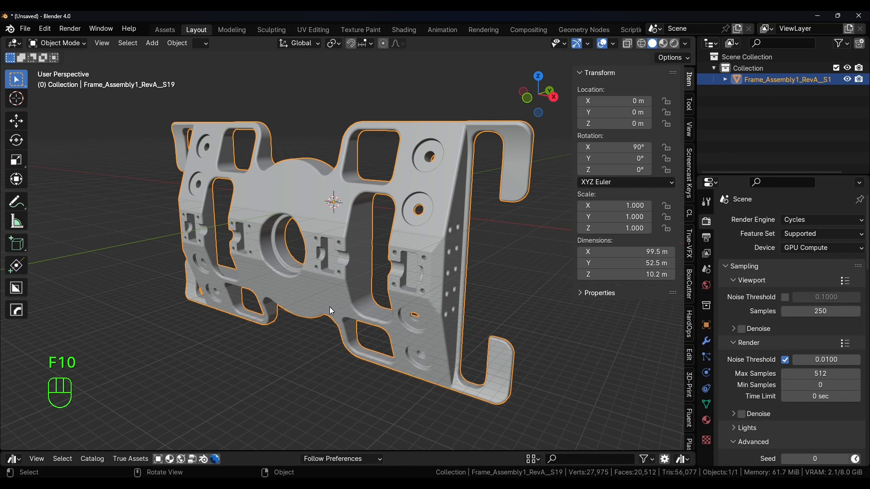
Switch to Blender and examine the previously imported carriage mesh, zooming into its holes
{"action": "middle_click_drag", "start_coordinate": [349, 246], "coordinate": [380, 246]}
{"action": "middle_click_drag", "start_coordinate": [273, 204], "coordinate": [302, 257]}
{"action": "scroll", "coordinate": [311, 252], "scroll_direction": "up", "scroll_amount": 7}
{"action": "scroll", "coordinate": [309, 262], "scroll_direction": "down", "scroll_amount": 9}
{"action": "middle_click_drag", "start_coordinate": [379, 247], "coordinate": [281, 229]}
{"action": "middle_click_drag", "start_coordinate": [403, 250], "coordinate": [469, 216], "text": "shift"}
{"action": "scroll", "coordinate": [410, 243], "scroll_direction": "up", "scroll_amount": 4}
{"action": "scroll", "coordinate": [404, 244], "scroll_direction": "down", "scroll_amount": 5}
{"action": "scroll", "coordinate": [469, 216], "scroll_direction": "up", "scroll_amount": 9}
{"action": "middle_click_drag", "start_coordinate": [363, 239], "coordinate": [251, 265]}
{"action": "middle_click_drag", "start_coordinate": [336, 232], "coordinate": [436, 226]}
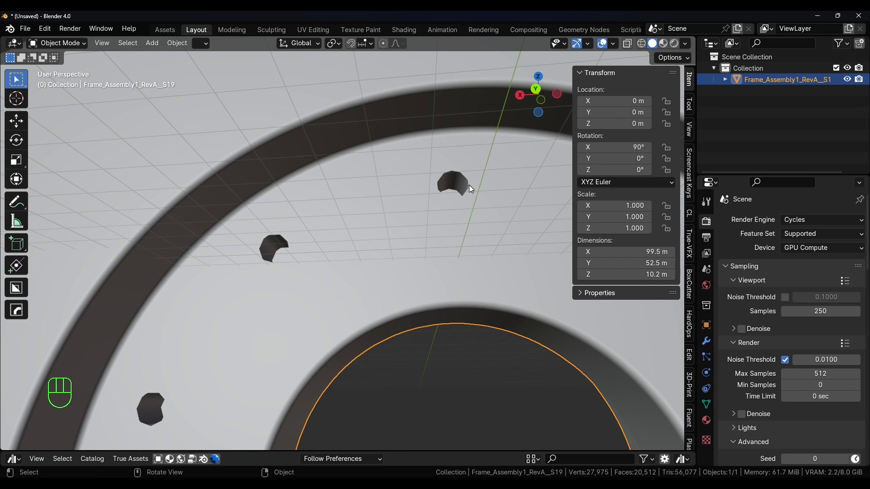
{"action": "scroll", "coordinate": [339, 256], "scroll_direction": "down", "scroll_amount": 8}
{"action": "middle_click_drag", "start_coordinate": [325, 244], "coordinate": [366, 252]}
{"action": "middle_click_drag", "start_coordinate": [235, 238], "coordinate": [297, 282], "text": "shift"}
{"action": "middle_click_drag", "start_coordinate": [428, 354], "coordinate": [446, 310], "text": "shift"}
{"action": "scroll", "coordinate": [353, 265], "scroll_direction": "down", "scroll_amount": 6}
{"action": "middle_click_drag", "start_coordinate": [262, 260], "coordinate": [347, 256], "text": "shift"}
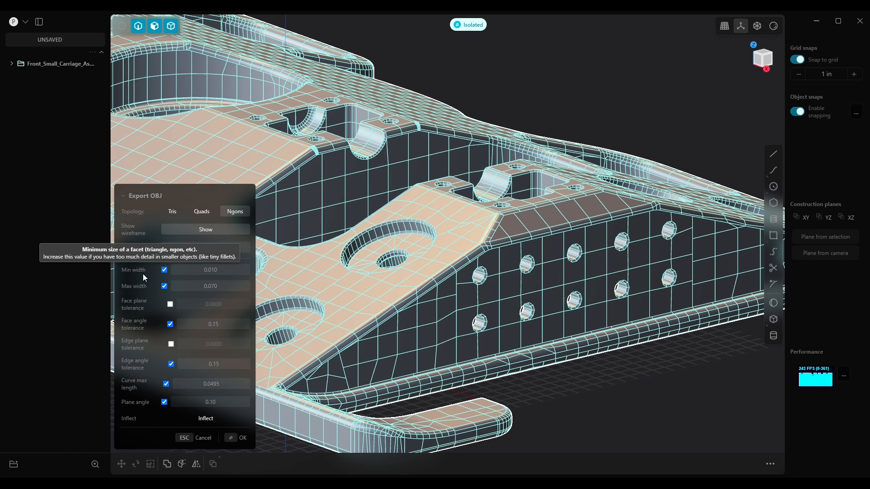
Set the Min width to 0.001 while viewing the side-wall holes close up
{"action": "scroll", "coordinate": [495, 270], "scroll_direction": "up", "scroll_amount": 5}
{"action": "scroll", "coordinate": [471, 276], "scroll_direction": "up", "scroll_amount": 8}
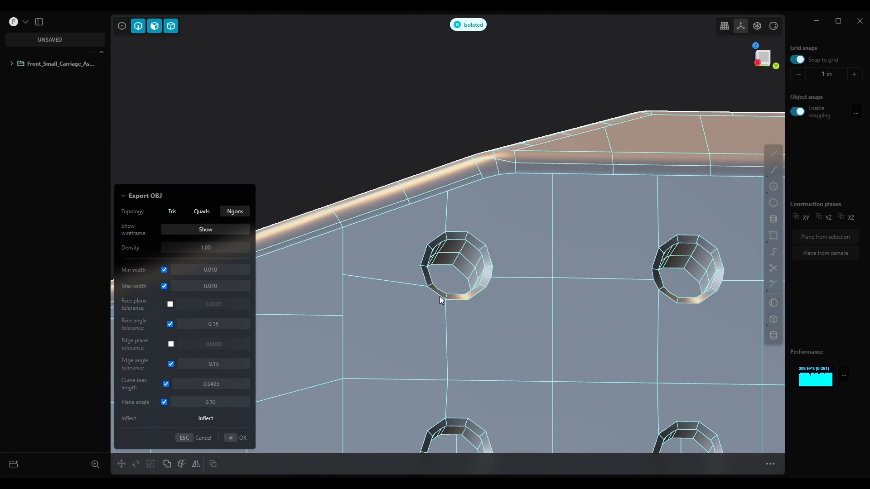
{"action": "middle_click_drag", "start_coordinate": [496, 284], "coordinate": [523, 311]}
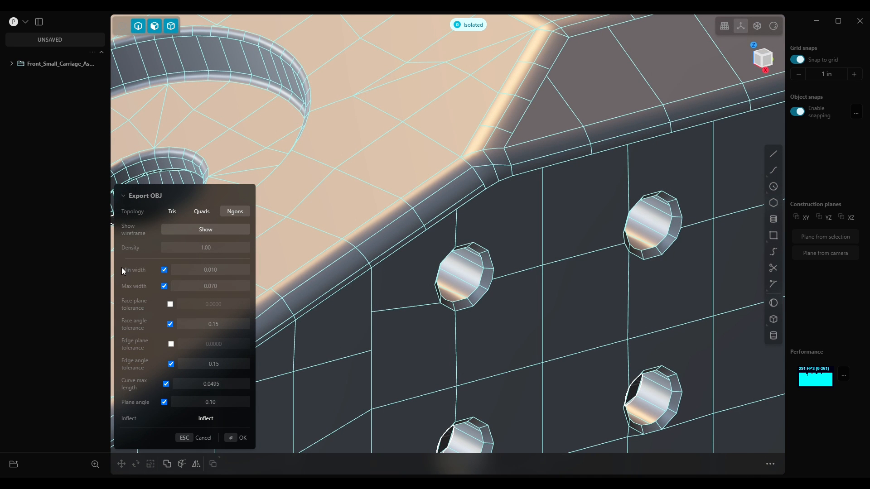
{"action": "mouse_move", "coordinate": [134, 269]}
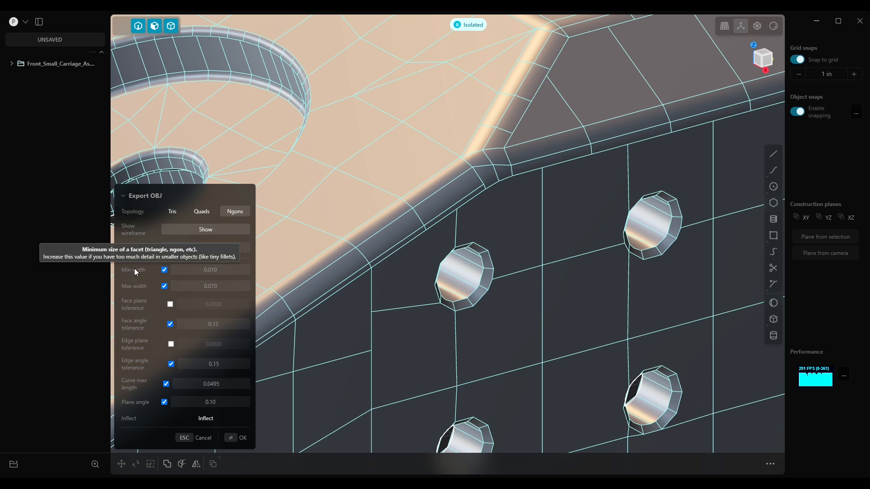
{"action": "left_click", "coordinate": [228, 270]}
{"action": "type", "text": "0.00"}
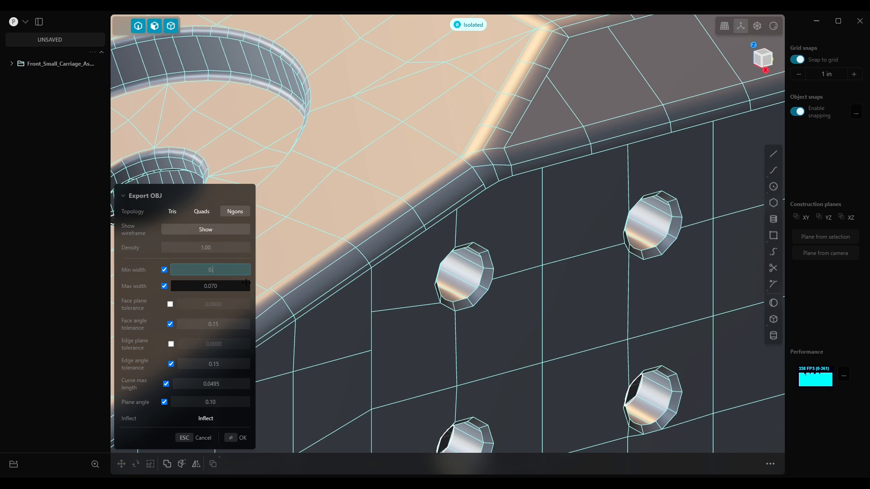
{"action": "type", "text": "1"}
{"action": "key", "text": "Return"}
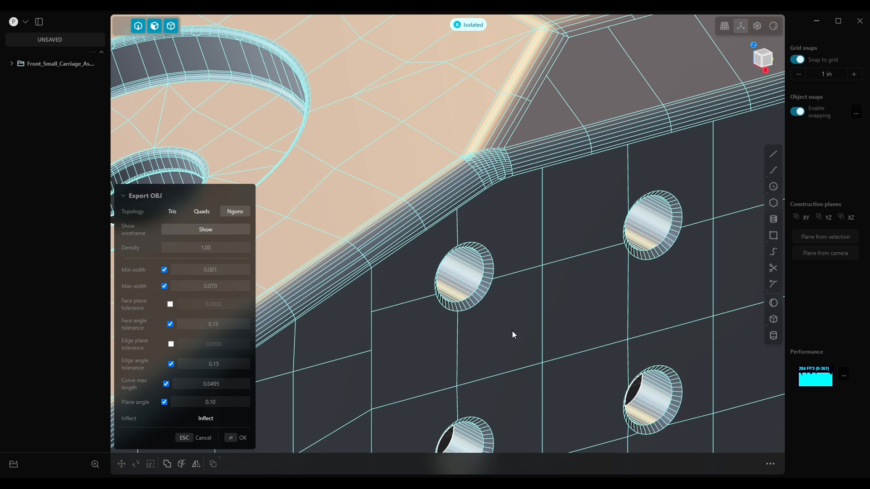
Set the Min width to 0.005
{"action": "mouse_move", "coordinate": [467, 289]}
{"action": "middle_mouse_down"}
{"action": "mouse_move", "coordinate": [451, 271]}
{"action": "mouse_move", "coordinate": [468, 283]}
{"action": "middle_mouse_up"}
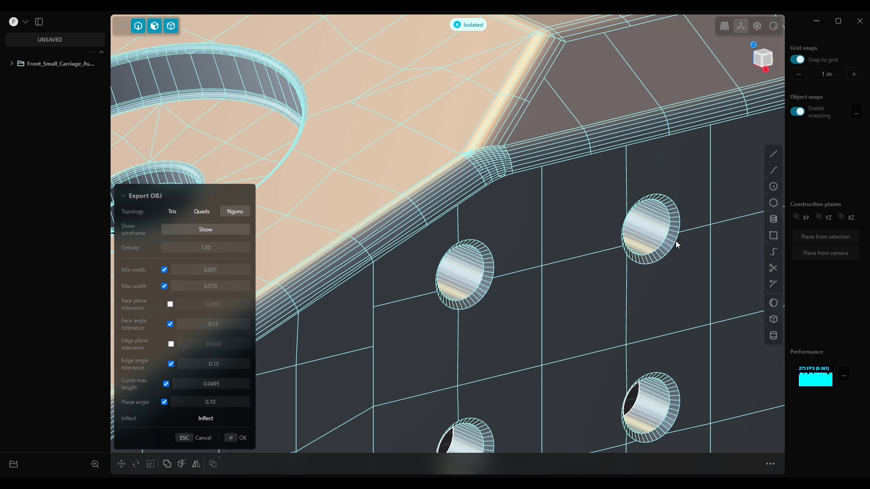
{"action": "middle_click_drag", "start_coordinate": [618, 227], "coordinate": [461, 210]}
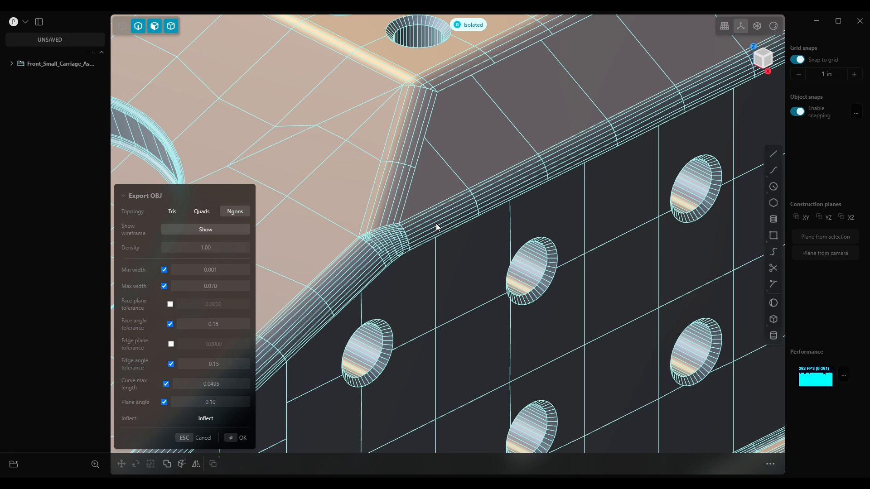
{"action": "left_click", "coordinate": [224, 270]}
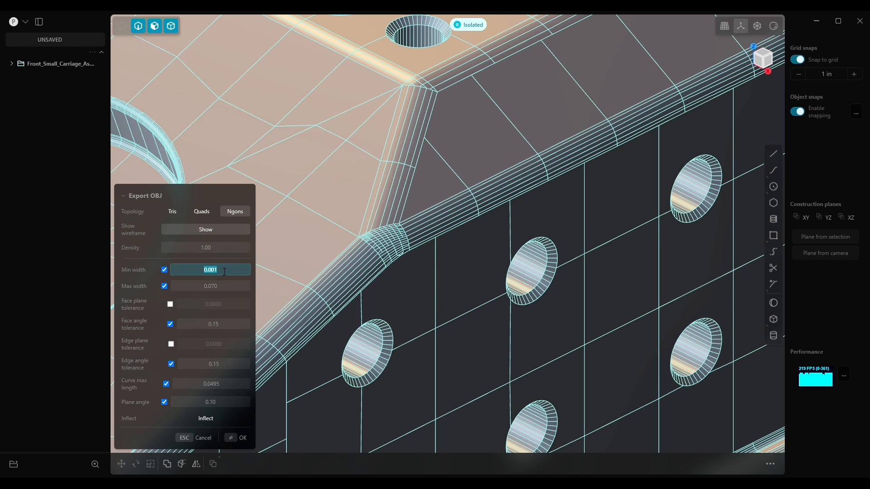
{"action": "type", "text": "0.005"}
{"action": "key", "text": "Return"}
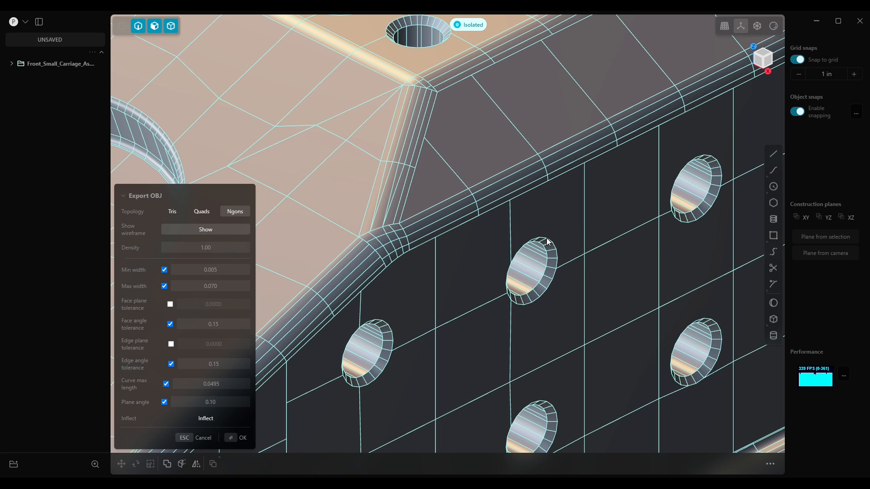
Zoom out to inspect the mesh across the part and read the tolerance setting tooltips
{"action": "scroll", "coordinate": [555, 293], "scroll_direction": "down", "scroll_amount": 5}
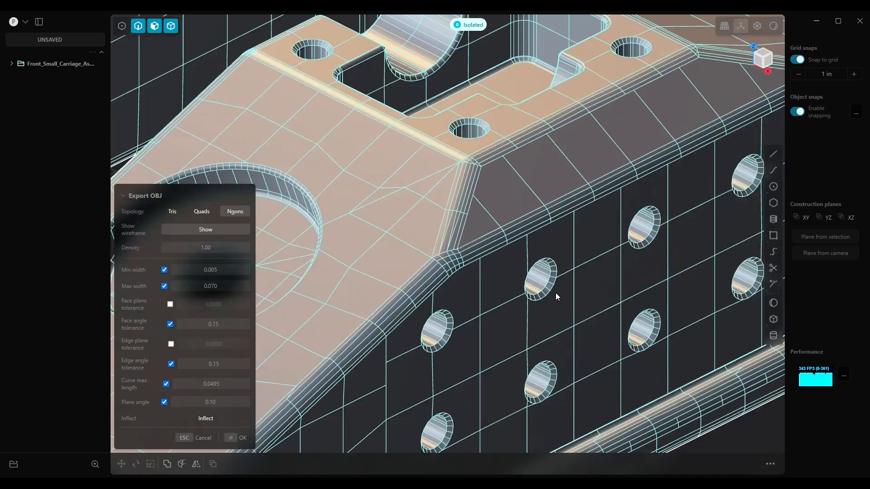
{"action": "scroll", "coordinate": [550, 292], "scroll_direction": "down", "scroll_amount": 3}
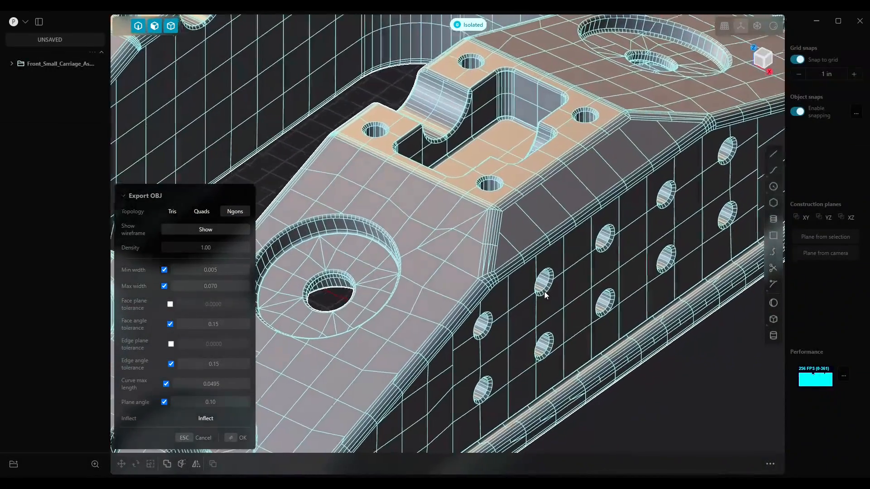
{"action": "middle_click_drag", "start_coordinate": [525, 332], "coordinate": [670, 245], "text": "shift"}
{"action": "middle_click_drag", "start_coordinate": [542, 311], "coordinate": [492, 329]}
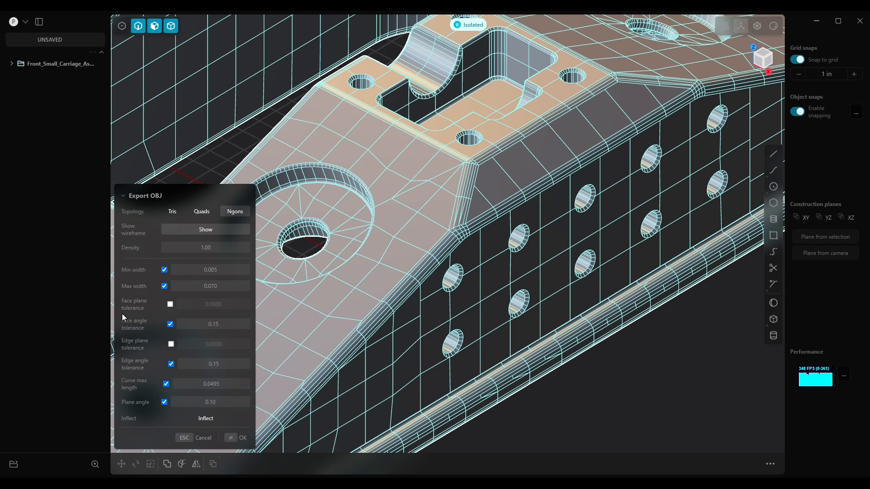
{"action": "mouse_move", "coordinate": [129, 311]}
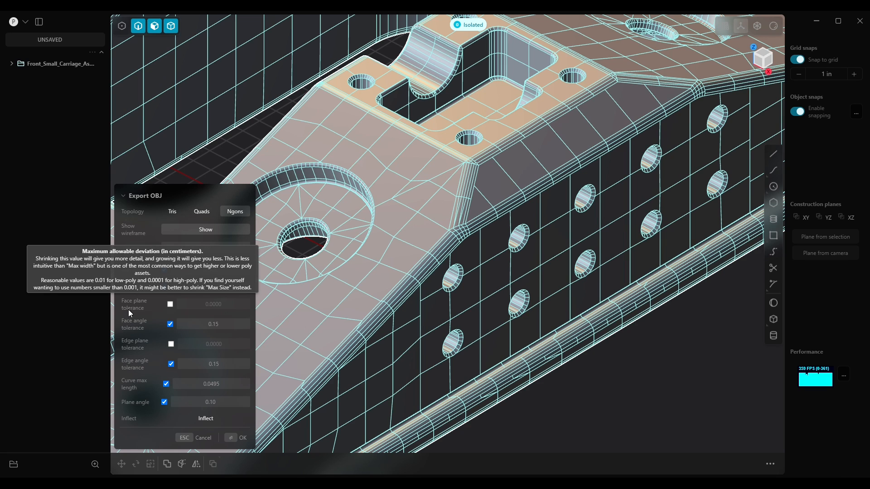
{"action": "mouse_move", "coordinate": [146, 346]}
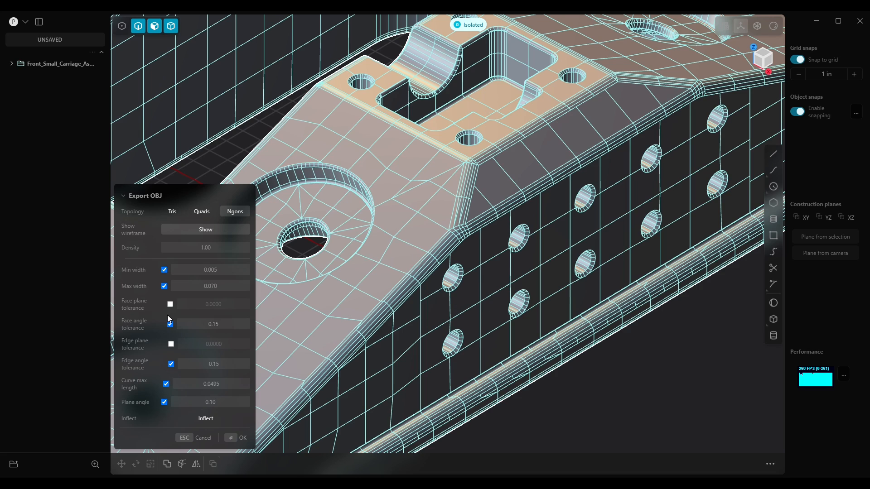
{"action": "middle_click_drag", "start_coordinate": [520, 286], "coordinate": [509, 267]}
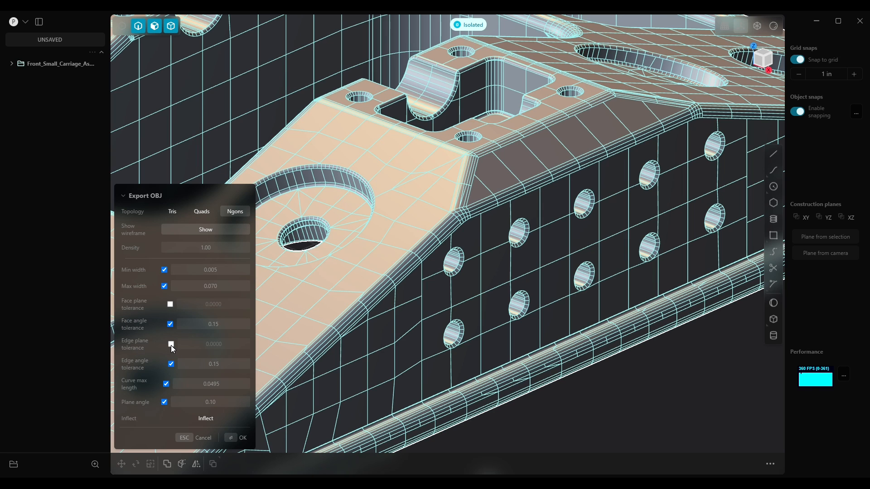
{"action": "mouse_move", "coordinate": [146, 353]}
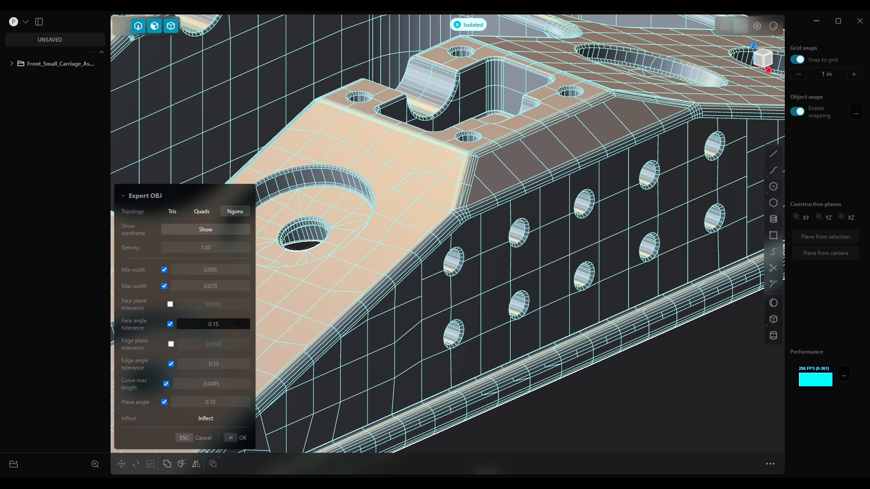
{"action": "mouse_move", "coordinate": [130, 300]}
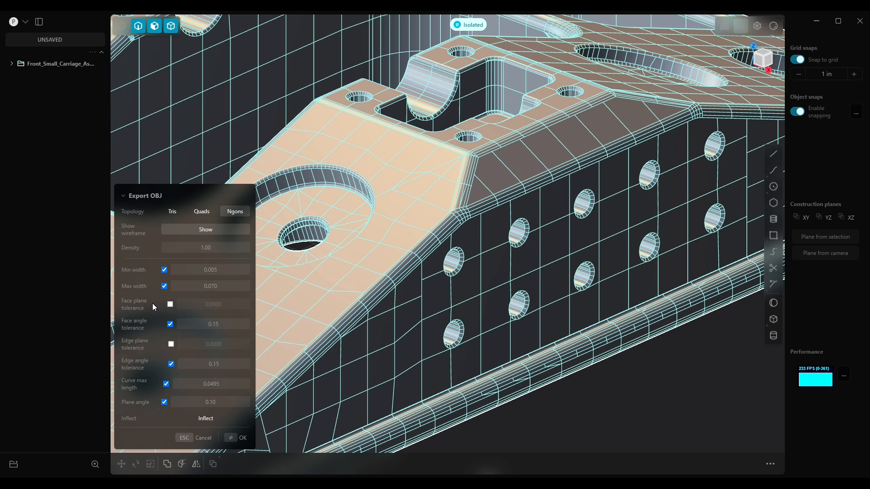
{"action": "mouse_move", "coordinate": [202, 344]}
{"action": "middle_click_drag", "start_coordinate": [502, 271], "coordinate": [506, 288]}
{"action": "scroll", "coordinate": [503, 288], "scroll_direction": "down", "scroll_amount": 10}
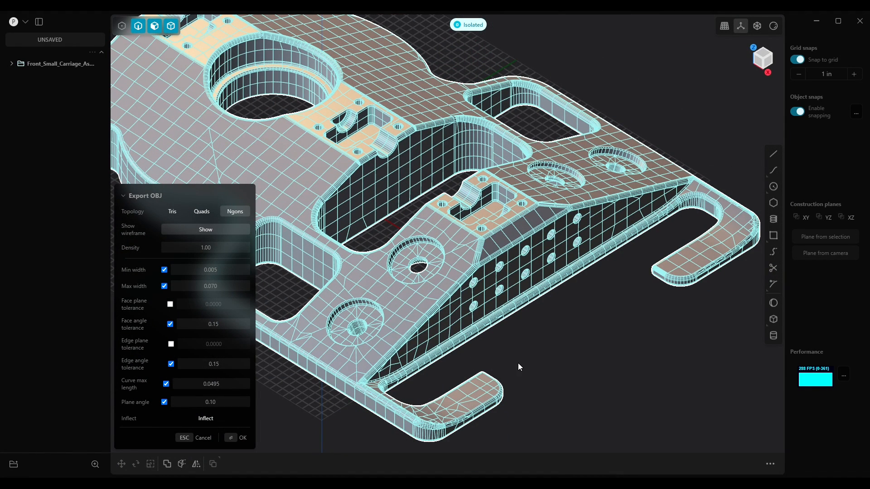
Confirm the OBJ export with the current settings
{"action": "left_click", "coordinate": [241, 440]}
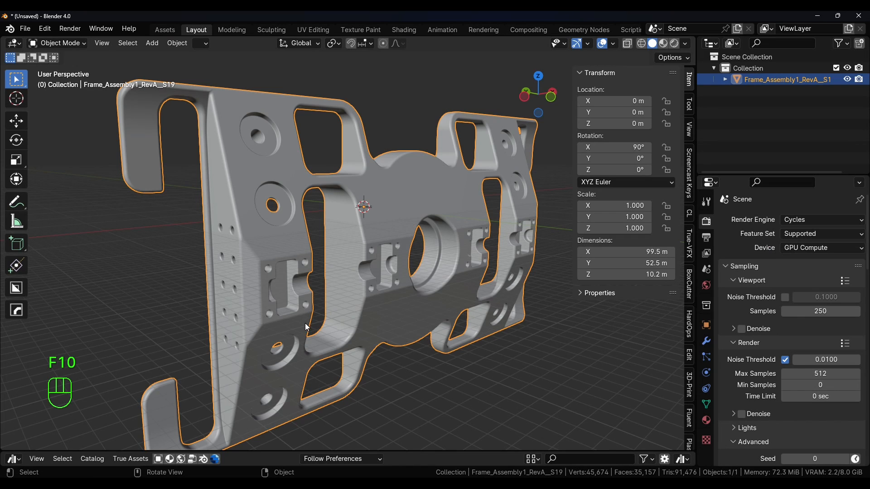
Examine the newly imported carriage mesh in Blender, zooming into its holes and curved surfaces
{"action": "scroll", "coordinate": [228, 304], "scroll_direction": "up", "scroll_amount": 5}
{"action": "middle_click_drag", "start_coordinate": [273, 273], "coordinate": [230, 255]}
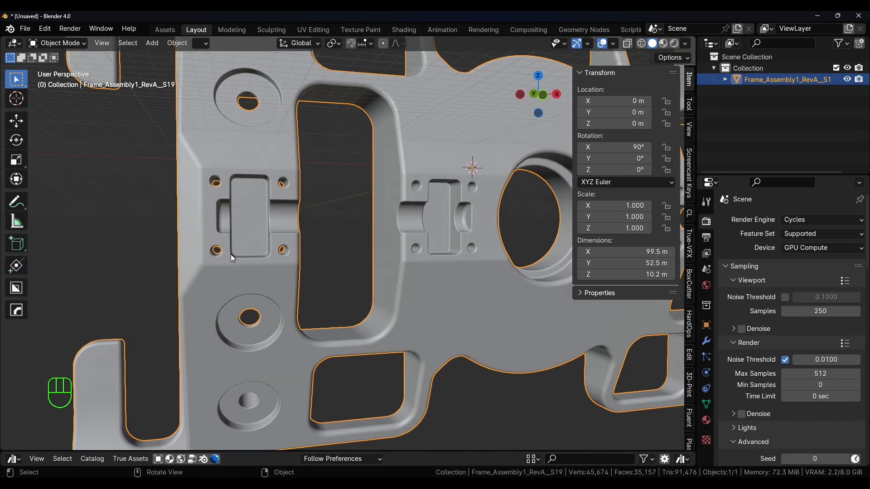
{"action": "scroll", "coordinate": [207, 251], "scroll_direction": "up", "scroll_amount": 6}
{"action": "scroll", "coordinate": [230, 286], "scroll_direction": "up", "scroll_amount": 3}
{"action": "middle_click_drag", "start_coordinate": [229, 286], "coordinate": [360, 240]}
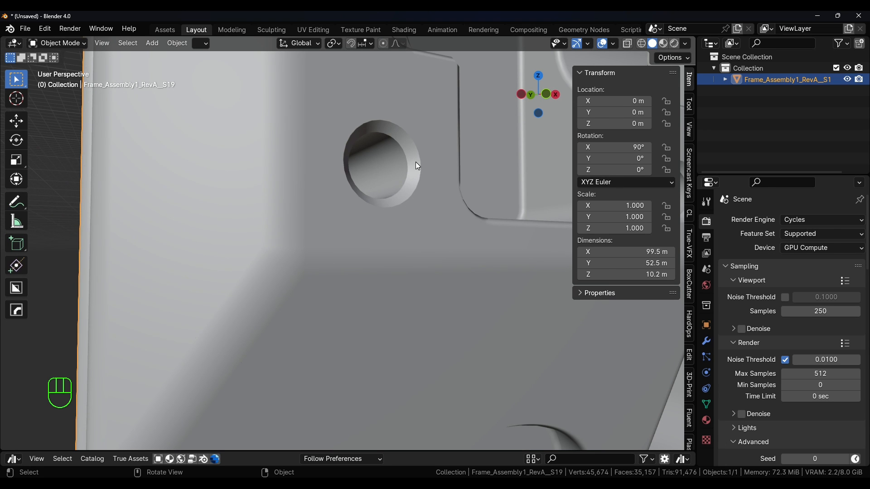
{"action": "scroll", "coordinate": [447, 251], "scroll_direction": "down", "scroll_amount": 10}
{"action": "middle_click_drag", "start_coordinate": [461, 245], "coordinate": [526, 257]}
{"action": "middle_click_drag", "start_coordinate": [463, 287], "coordinate": [205, 349]}
{"action": "middle_click_drag", "start_coordinate": [334, 350], "coordinate": [190, 305], "text": "shift"}
{"action": "scroll", "coordinate": [403, 190], "scroll_direction": "up", "scroll_amount": 8}
{"action": "scroll", "coordinate": [376, 213], "scroll_direction": "down", "scroll_amount": 8}
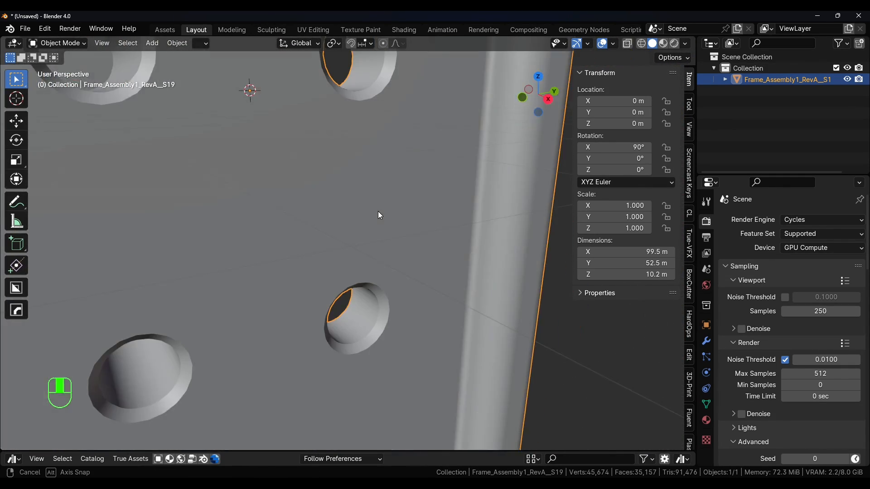
{"action": "middle_click_drag", "start_coordinate": [345, 268], "coordinate": [217, 216]}
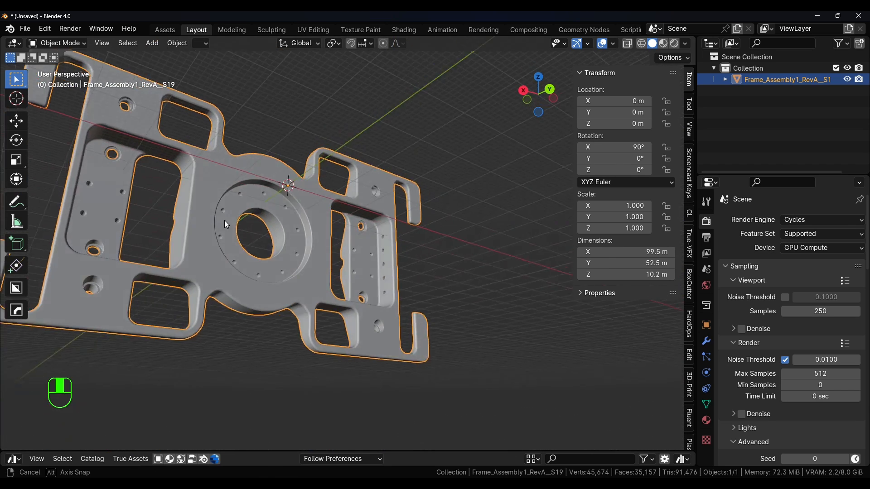
{"action": "scroll", "coordinate": [235, 197], "scroll_direction": "up", "scroll_amount": 8}
{"action": "scroll", "coordinate": [246, 181], "scroll_direction": "up", "scroll_amount": 3}
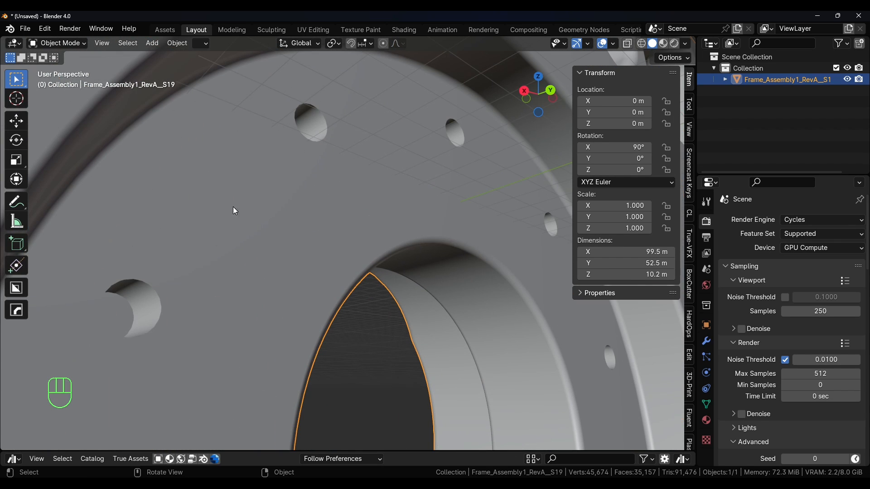
{"action": "scroll", "coordinate": [354, 202], "scroll_direction": "down", "scroll_amount": 5}
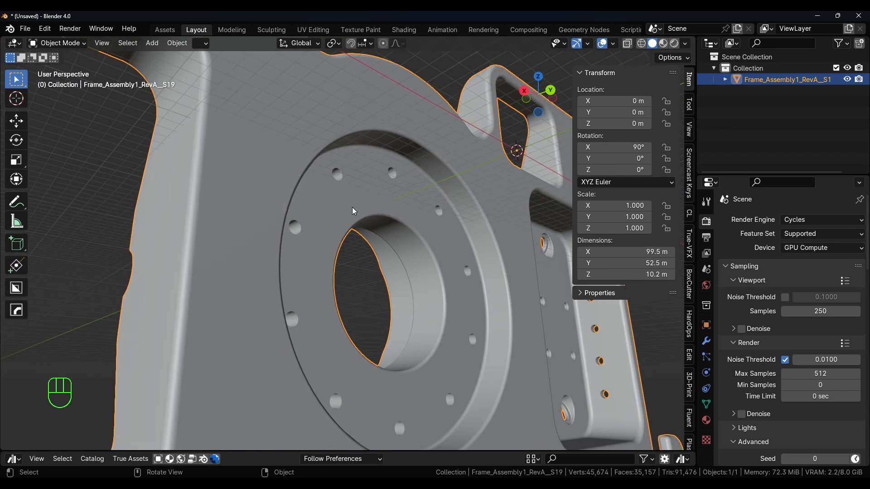
{"action": "middle_click_drag", "start_coordinate": [522, 335], "coordinate": [534, 356]}
{"action": "middle_click_drag", "start_coordinate": [533, 356], "coordinate": [427, 308], "text": "shift"}
{"action": "middle_click_drag", "start_coordinate": [395, 277], "coordinate": [429, 307]}
{"action": "scroll", "coordinate": [327, 289], "scroll_direction": "down", "scroll_amount": 7}
{"action": "middle_click_drag", "start_coordinate": [287, 275], "coordinate": [350, 243]}
{"action": "scroll", "coordinate": [368, 275], "scroll_direction": "up", "scroll_amount": 6}
{"action": "scroll", "coordinate": [340, 319], "scroll_direction": "up", "scroll_amount": 2}
{"action": "scroll", "coordinate": [344, 309], "scroll_direction": "down", "scroll_amount": 5}
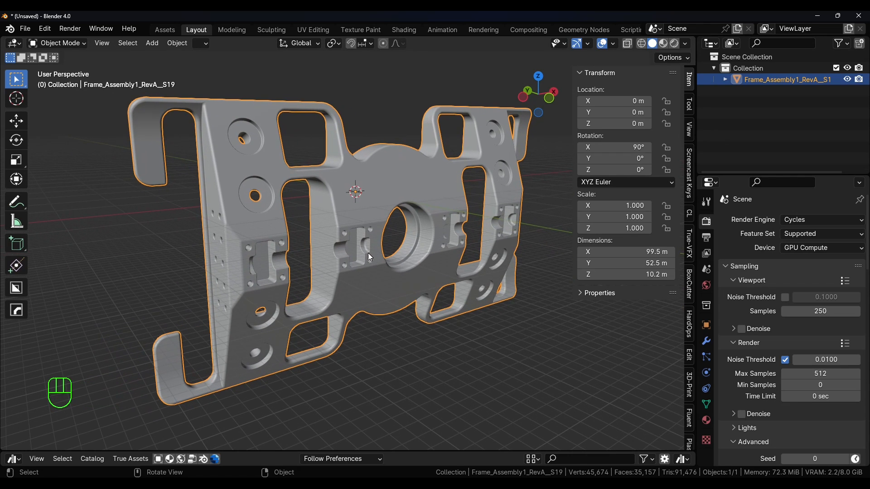
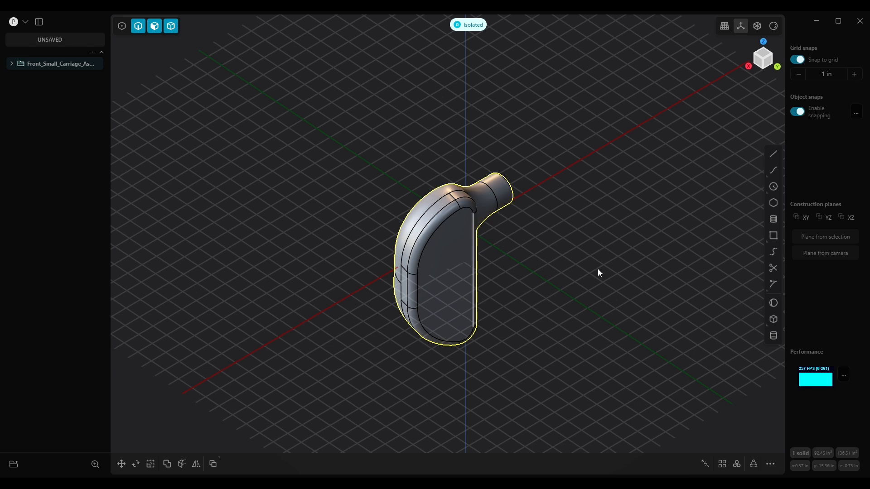
Start a new OBJ export of the carriage part, saving it to the Desktop as Test1.obj
{"action": "middle_click_drag", "start_coordinate": [439, 307], "coordinate": [399, 295]}
{"action": "left_click", "coordinate": [26, 21]}
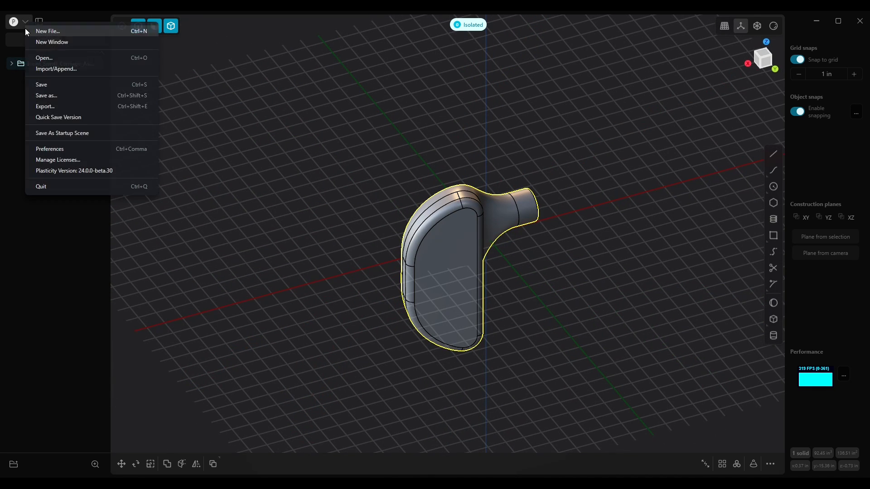
{"action": "left_click", "coordinate": [50, 107]}
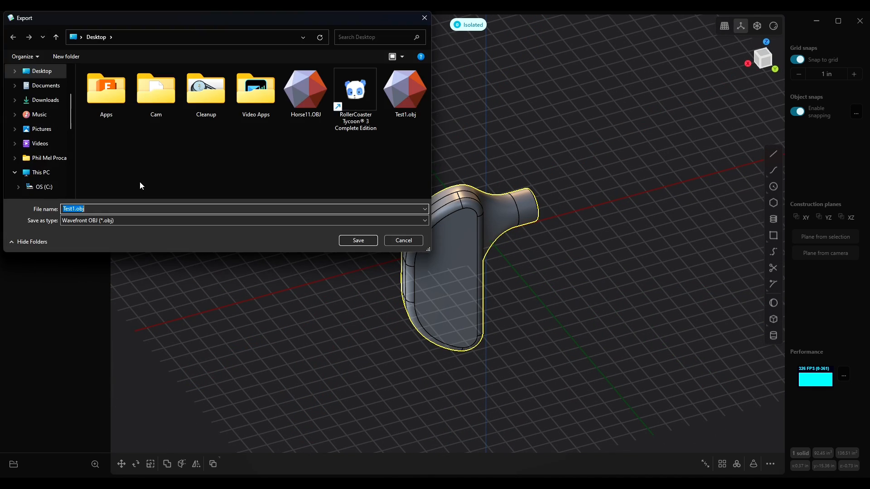
{"action": "left_click", "coordinate": [152, 208]}
{"action": "double_click", "coordinate": [156, 208]}
{"action": "left_click", "coordinate": [177, 212]}
{"action": "key", "text": "Return"}
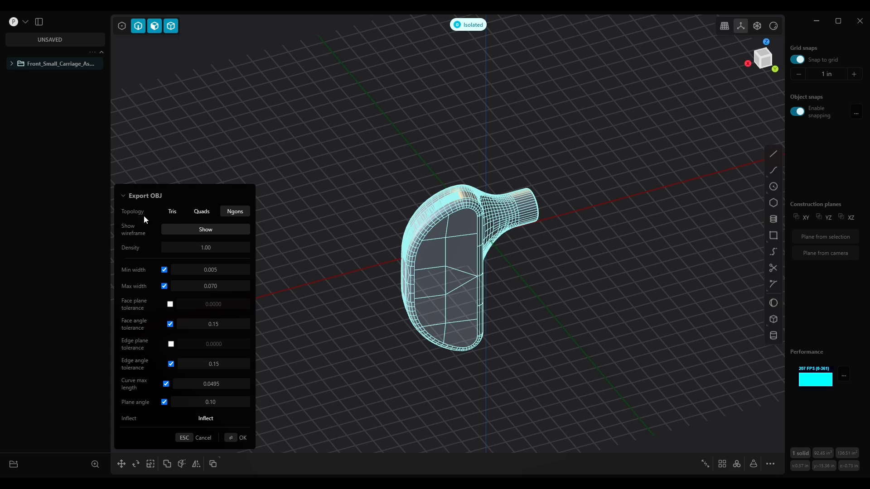
Inspect the wireframe preview and cycle the topology through Quads and Tris, ending back on Ngons
{"action": "middle_click_drag", "start_coordinate": [432, 247], "coordinate": [493, 245]}
{"action": "scroll", "coordinate": [407, 273], "scroll_direction": "up", "scroll_amount": 7}
{"action": "middle_click_drag", "start_coordinate": [427, 259], "coordinate": [498, 249]}
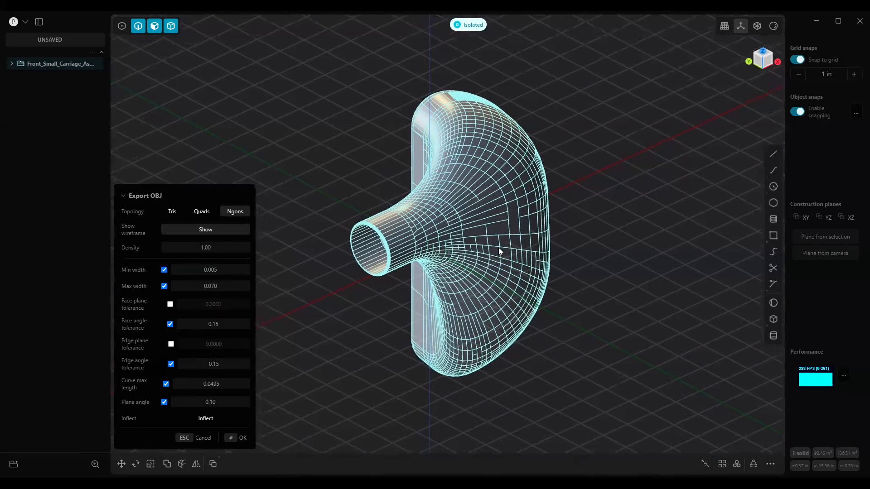
{"action": "mouse_move", "coordinate": [439, 241]}
{"action": "middle_mouse_down"}
{"action": "mouse_move", "coordinate": [369, 245]}
{"action": "mouse_move", "coordinate": [425, 243]}
{"action": "middle_mouse_up"}
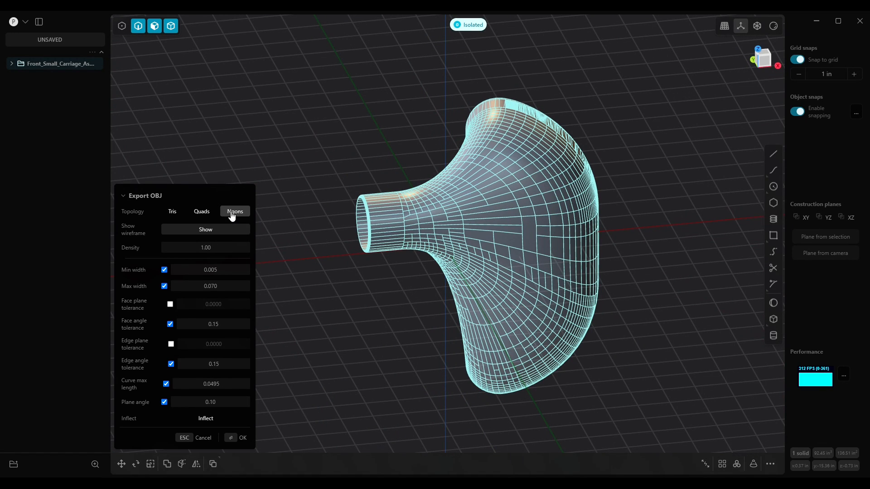
{"action": "left_click", "coordinate": [203, 213]}
{"action": "left_click", "coordinate": [179, 213]}
{"action": "left_click", "coordinate": [203, 213]}
{"action": "left_click", "coordinate": [235, 213]}
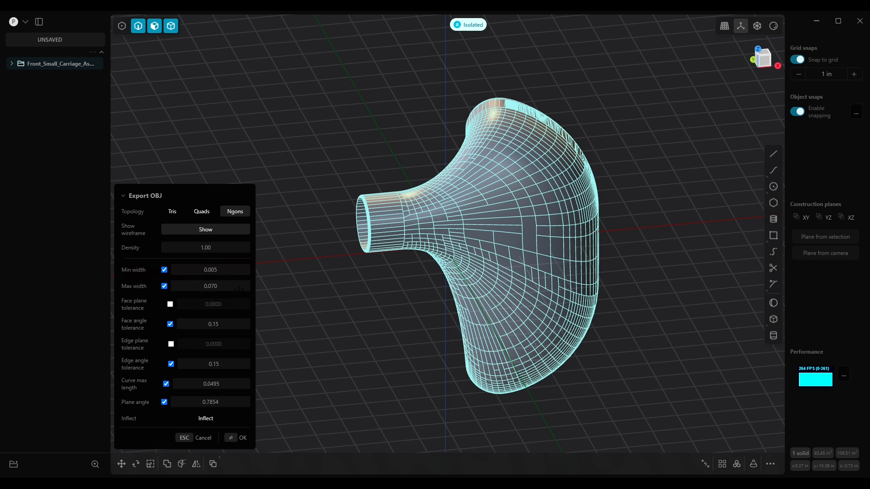
Set the Density to 0.5
{"action": "left_click", "coordinate": [228, 249]}
{"action": "type", "text": "0.5"}
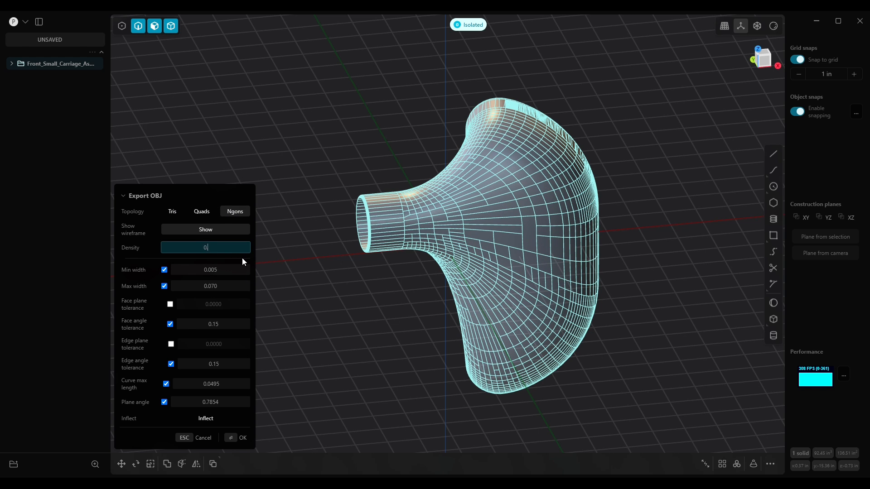
{"action": "key", "text": "Return"}
{"action": "middle_click_drag", "start_coordinate": [474, 309], "coordinate": [461, 286]}
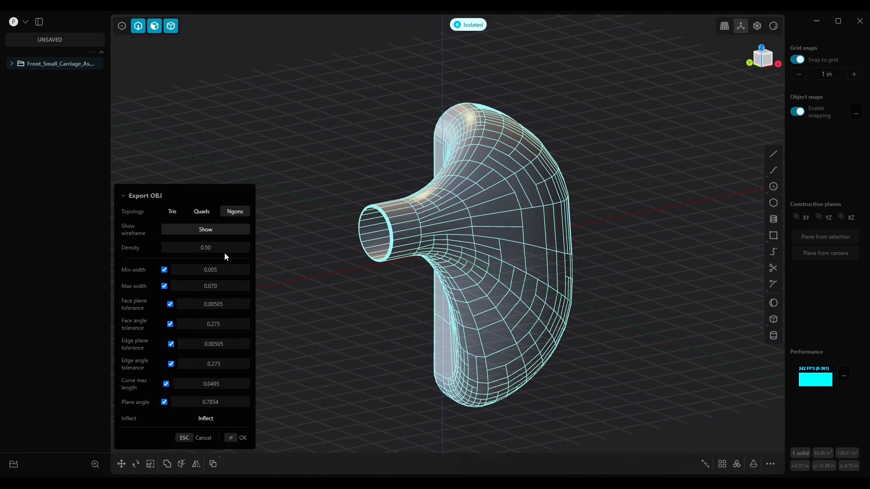
Set the Density to 0.3
{"action": "left_click", "coordinate": [248, 252]}
{"action": "type", "text": "0.3"}
{"action": "key", "text": "Return"}
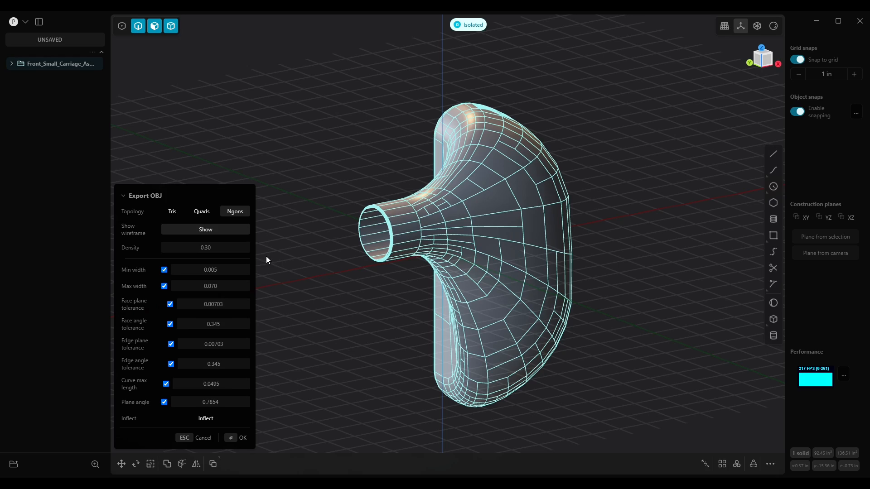
Set the Min width to 0.1
{"action": "middle_click_drag", "start_coordinate": [500, 272], "coordinate": [647, 278]}
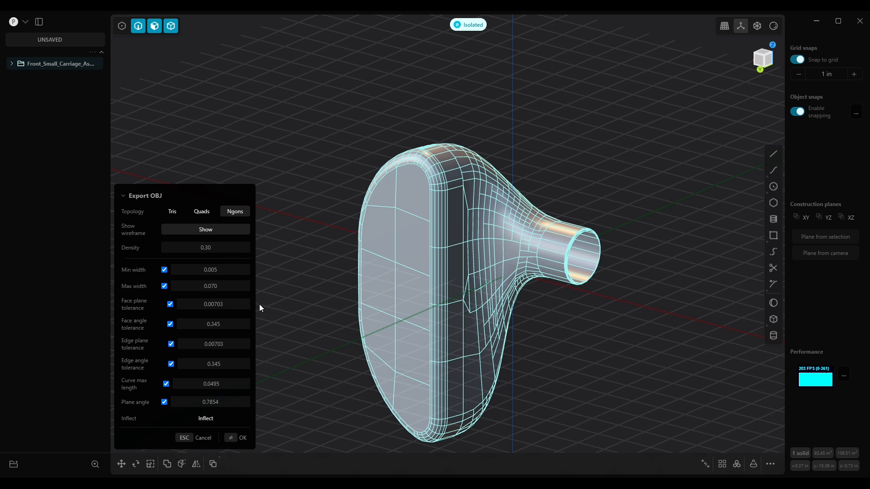
{"action": "left_click", "coordinate": [224, 271]}
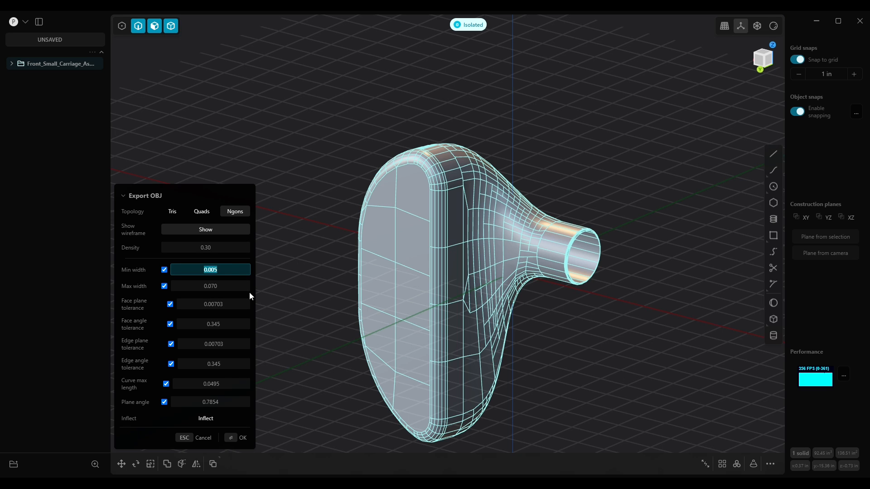
{"action": "type", "text": "0.1"}
{"action": "key", "text": "Return"}
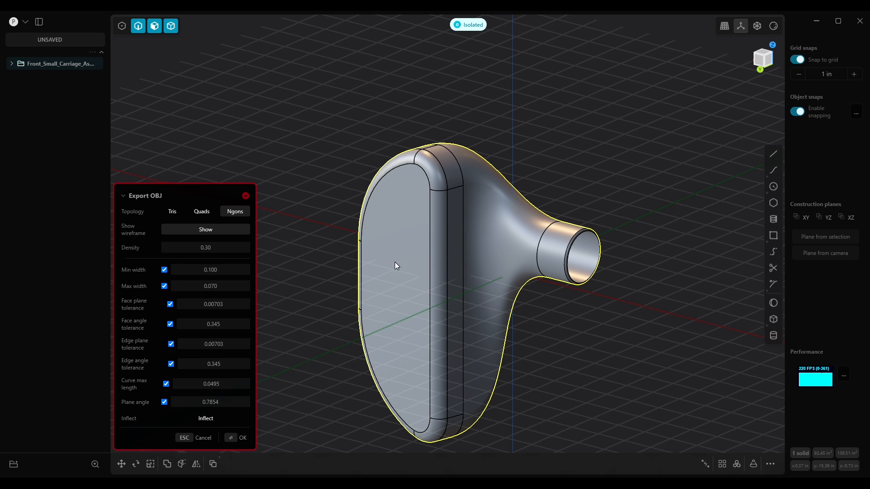
Set the Min width to 0.01
{"action": "left_click", "coordinate": [228, 271]}
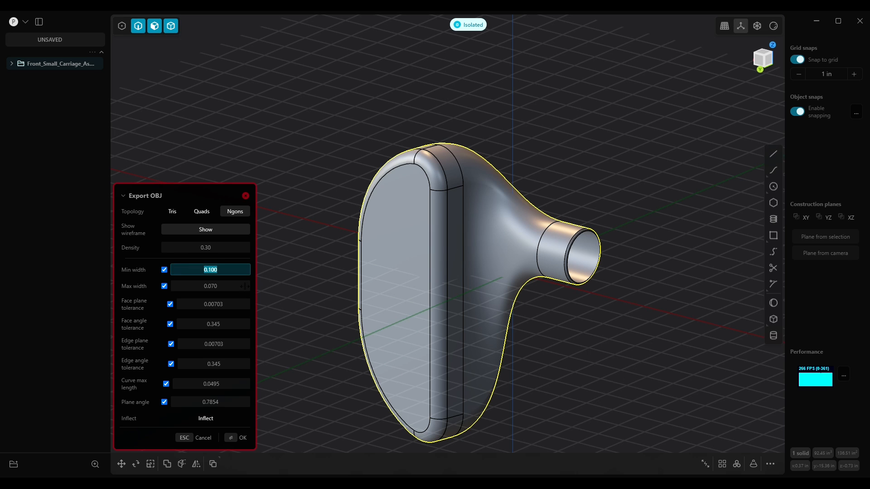
{"action": "type", "text": "0.0010"}
{"action": "key", "text": "Return"}
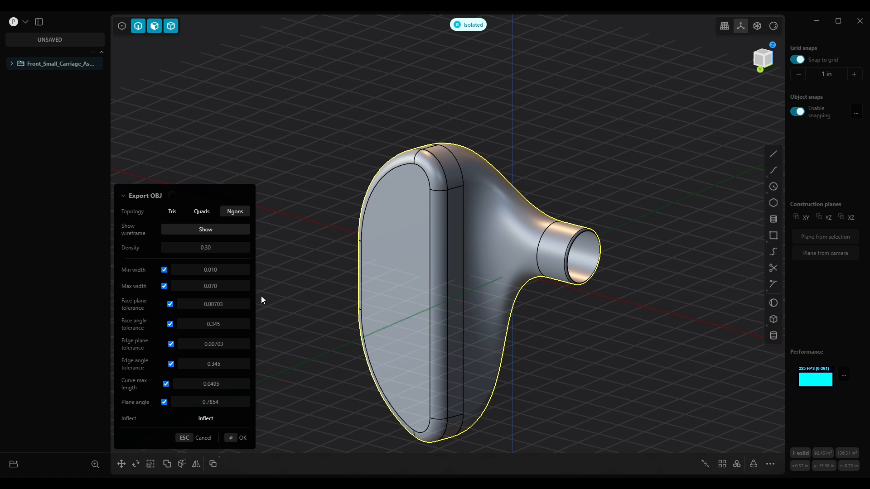
Examine the preview mesh along the part's rim and curved edges
{"action": "middle_click_drag", "start_coordinate": [447, 280], "coordinate": [519, 244]}
{"action": "scroll", "coordinate": [564, 257], "scroll_direction": "up", "scroll_amount": 3}
{"action": "scroll", "coordinate": [558, 258], "scroll_direction": "down", "scroll_amount": 1}
{"action": "scroll", "coordinate": [616, 290], "scroll_direction": "down", "scroll_amount": 5}
{"action": "middle_click_drag", "start_coordinate": [627, 306], "coordinate": [567, 241], "text": "shift"}
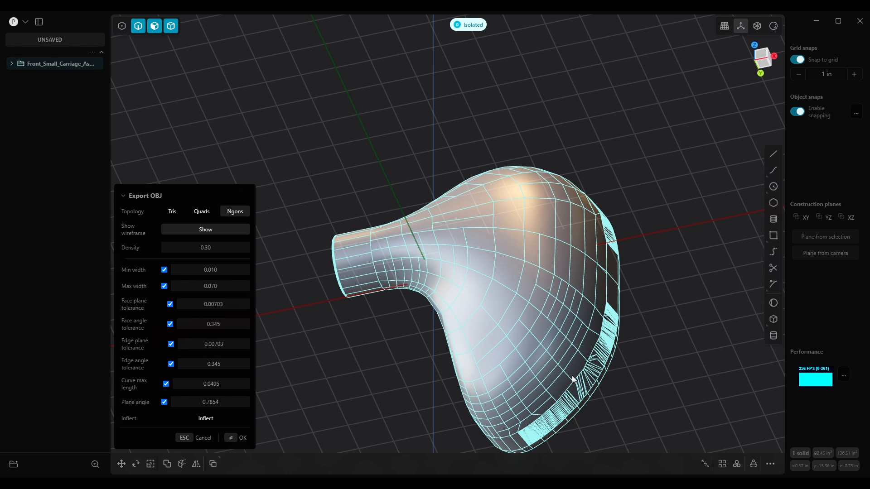
{"action": "middle_click_drag", "start_coordinate": [580, 320], "coordinate": [531, 172]}
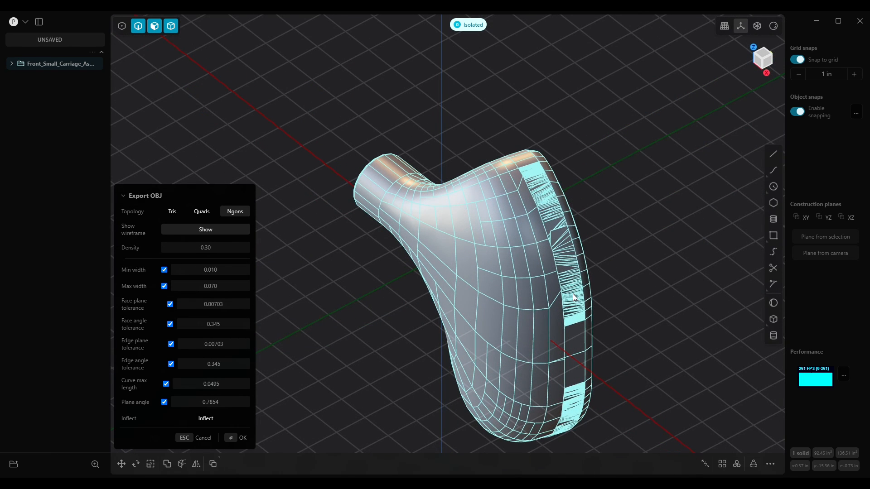
{"action": "scroll", "coordinate": [575, 249], "scroll_direction": "up", "scroll_amount": 10}
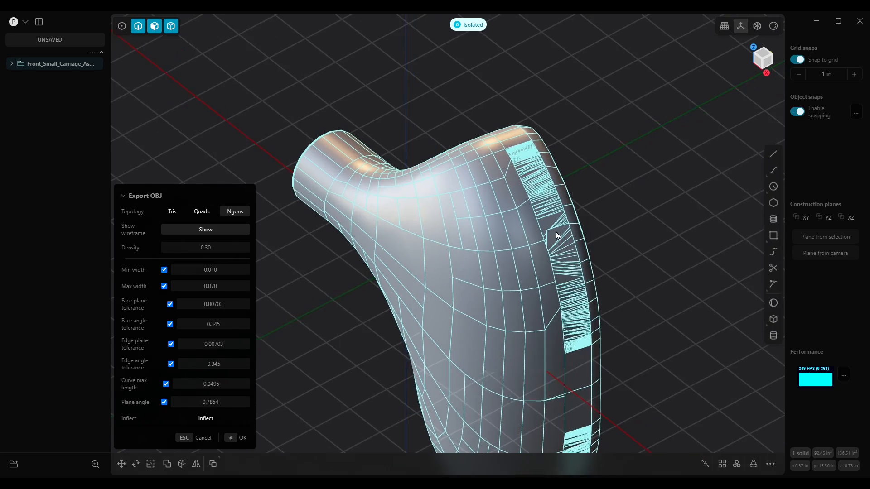
{"action": "scroll", "coordinate": [552, 222], "scroll_direction": "up", "scroll_amount": 3}
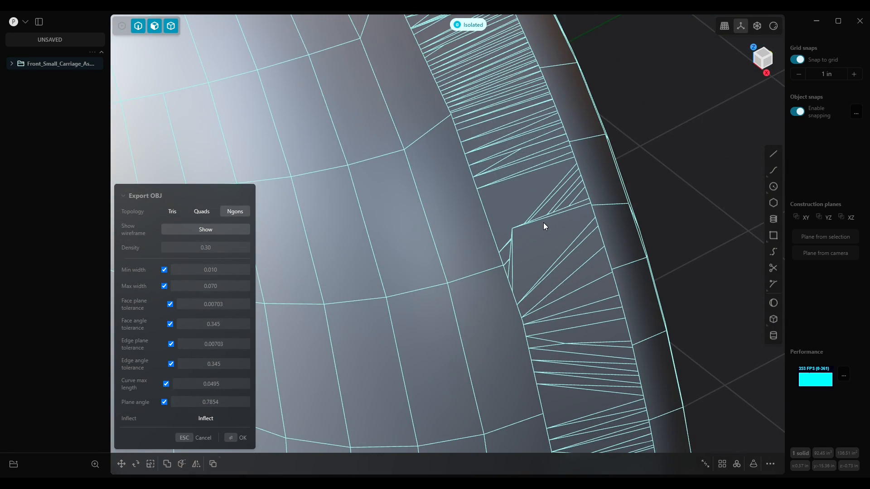
{"action": "scroll", "coordinate": [545, 228], "scroll_direction": "down", "scroll_amount": 12}
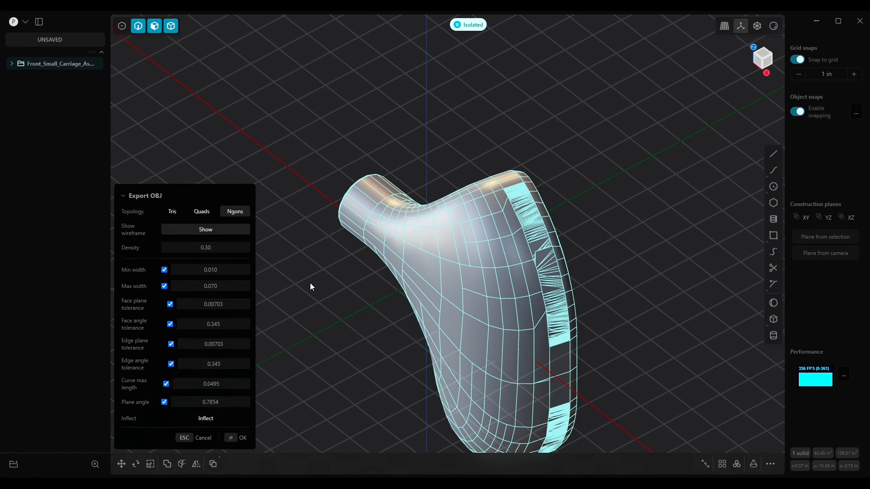
Try Max width values of 0.5 and 1
{"action": "left_click", "coordinate": [233, 285]}
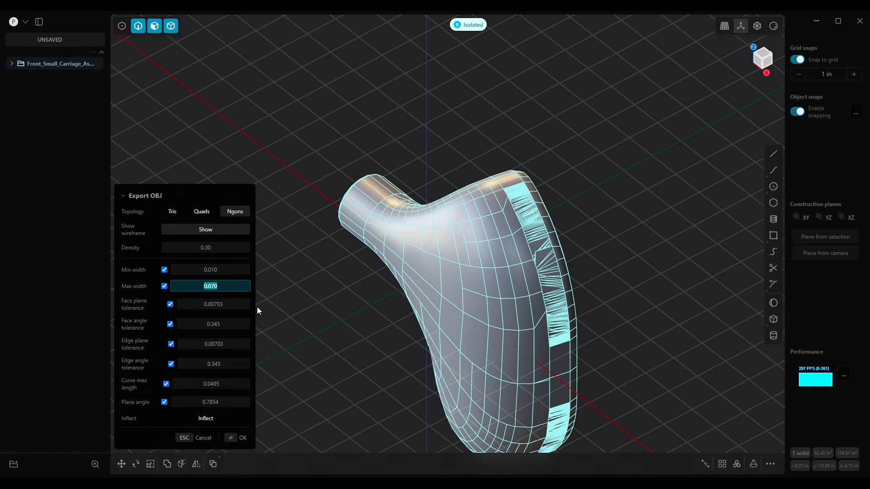
{"action": "type", "text": "0.5"}
{"action": "key", "text": "Return"}
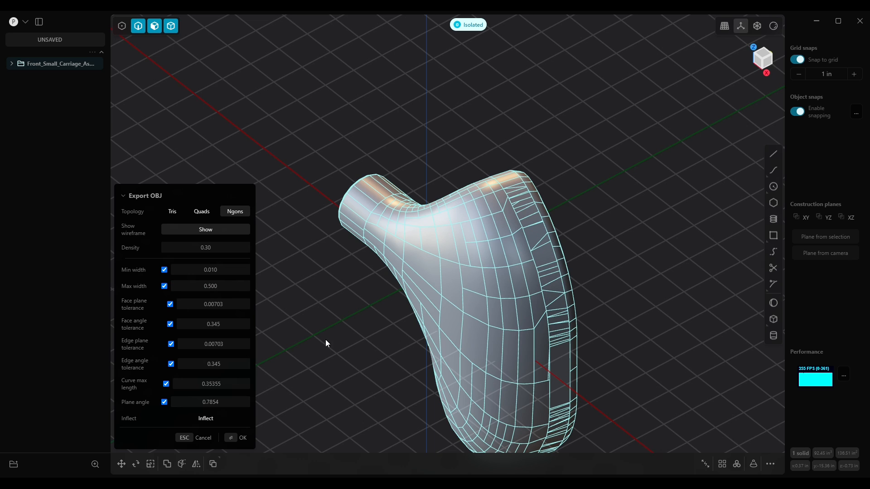
{"action": "left_click", "coordinate": [221, 286]}
{"action": "type", "text": "1"}
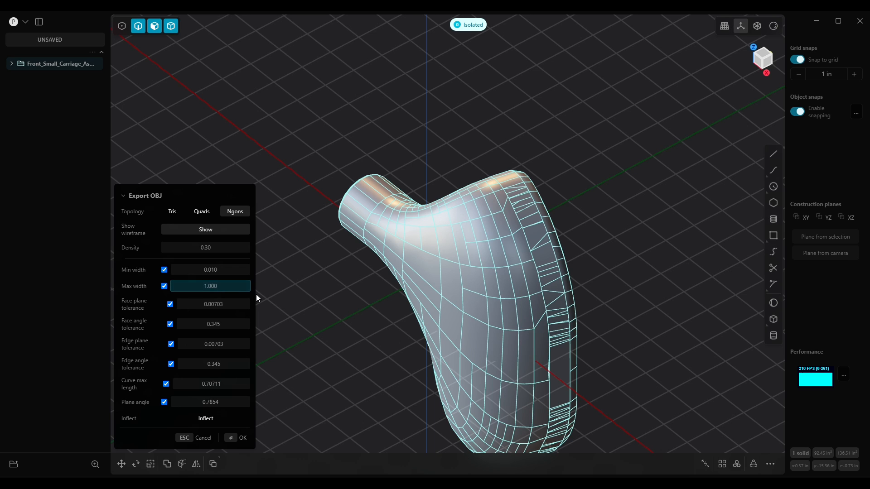
{"action": "key", "text": "Return"}
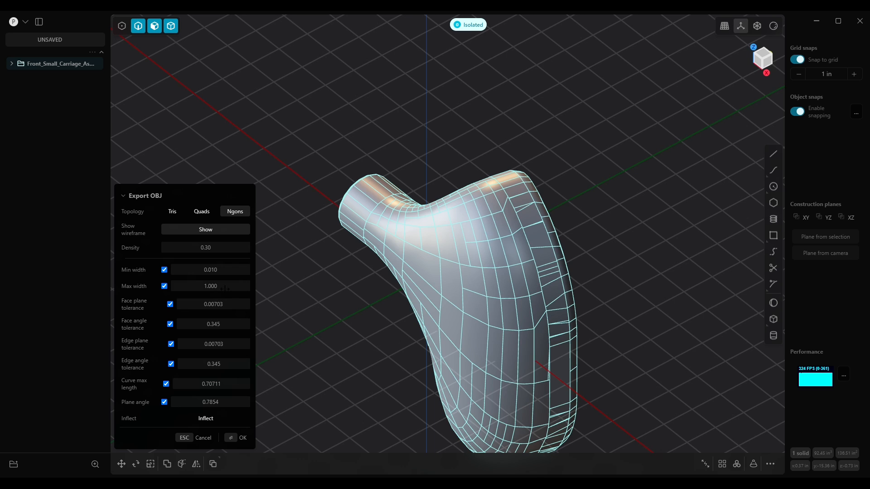
Set the Max width to 1.5
{"action": "left_click", "coordinate": [223, 286]}
{"action": "type", "text": "1.5"}
{"action": "key", "text": "Return"}
Set the Face plane tolerance to 0.01 and the Face angle tolerance to 0.35
{"action": "middle_click_drag", "start_coordinate": [470, 348], "coordinate": [496, 238]}
{"action": "scroll", "coordinate": [382, 284], "scroll_direction": "up", "scroll_amount": 10}
{"action": "scroll", "coordinate": [403, 276], "scroll_direction": "up", "scroll_amount": 4}
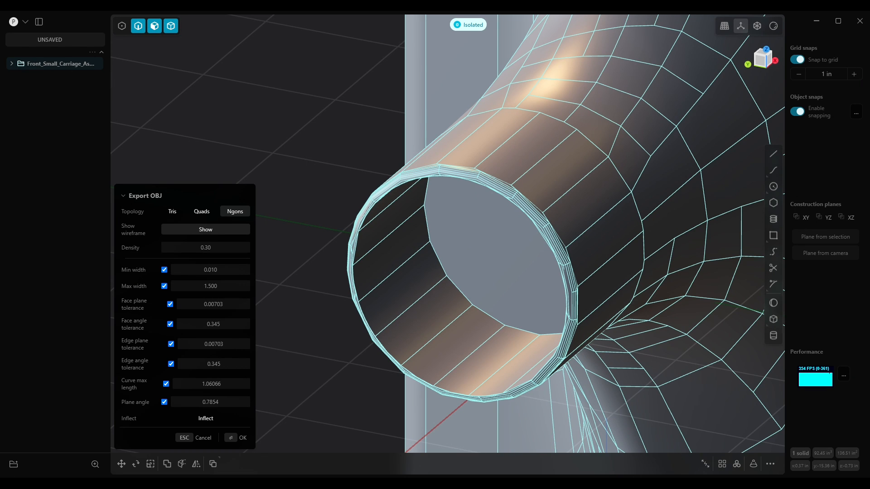
{"action": "mouse_move", "coordinate": [132, 307]}
{"action": "left_click", "coordinate": [230, 307]}
{"action": "type", "text": "0.01"}
{"action": "key", "text": "Return"}
{"action": "left_click", "coordinate": [213, 324]}
{"action": "type", "text": "0.35"}
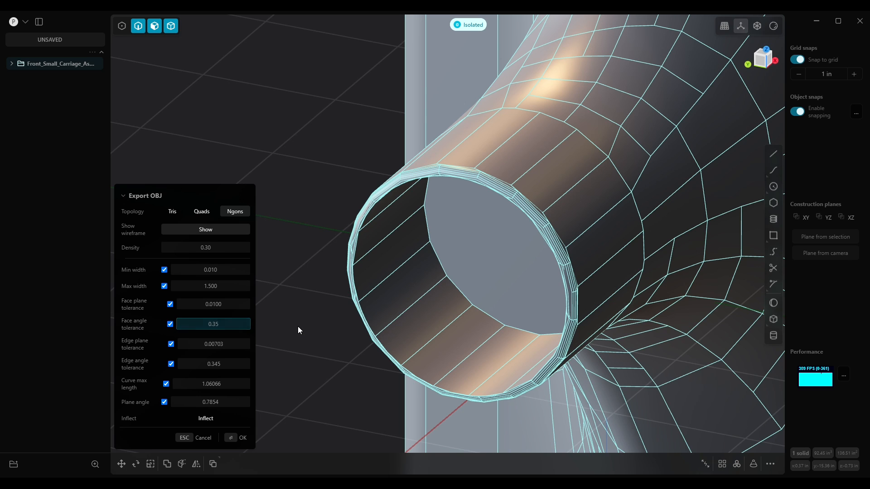
{"action": "key", "text": "Return"}
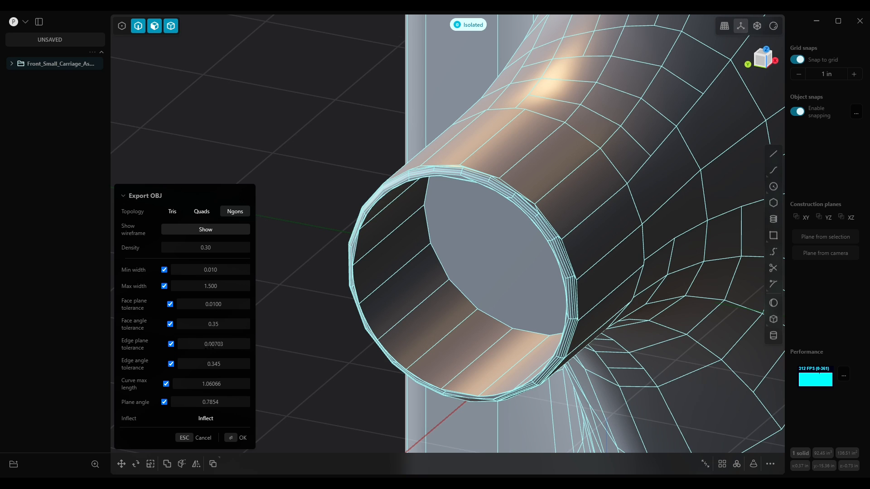
Try Edge plane tolerance values of 0.01 and 0.1
{"action": "left_click", "coordinate": [232, 347]}
{"action": "type", "text": "0.0100"}
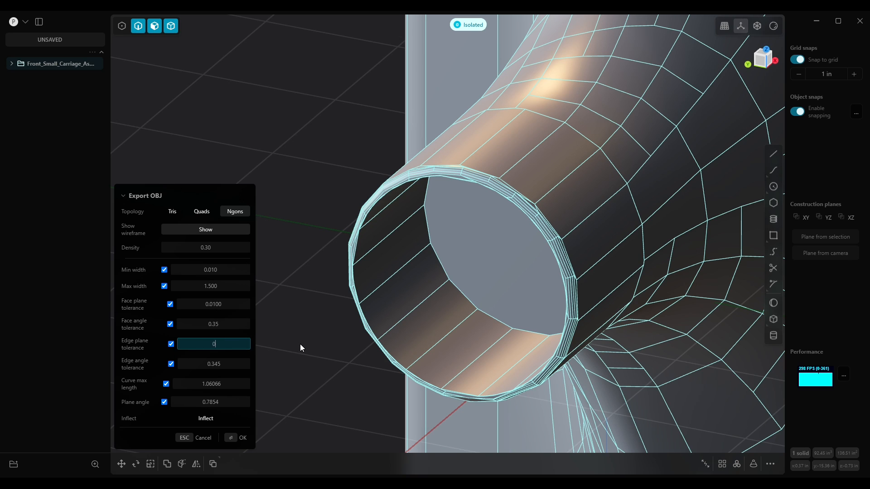
{"action": "key", "text": "Return"}
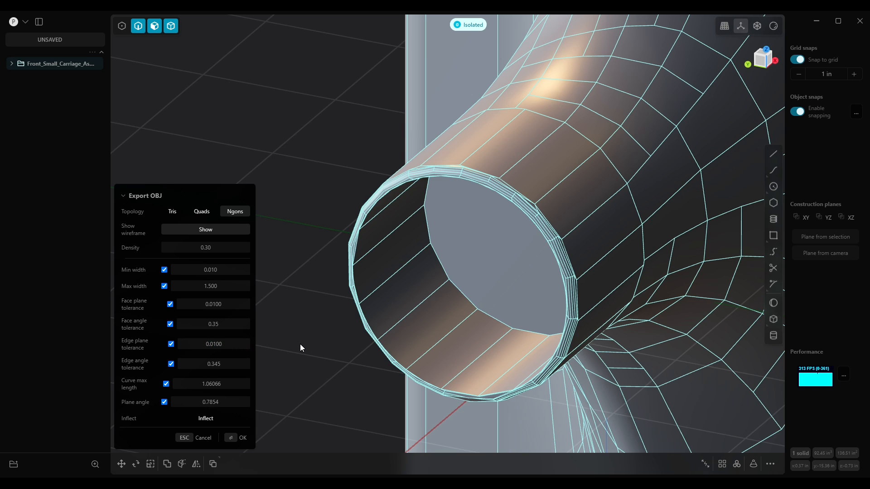
{"action": "left_click", "coordinate": [231, 343]}
{"action": "type", "text": "0.1"}
{"action": "key", "text": "Return"}
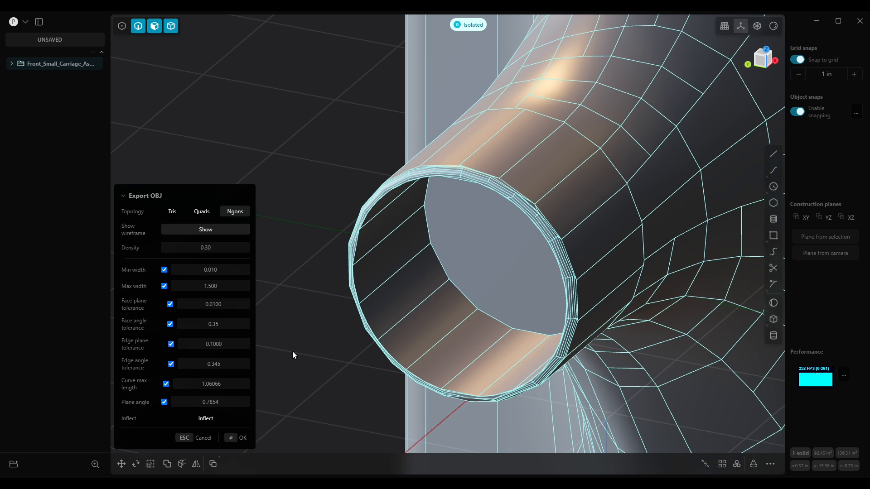
Set the Edge plane tolerance to 0.001
{"action": "left_click", "coordinate": [228, 344]}
{"action": "type", "text": "0.001"}
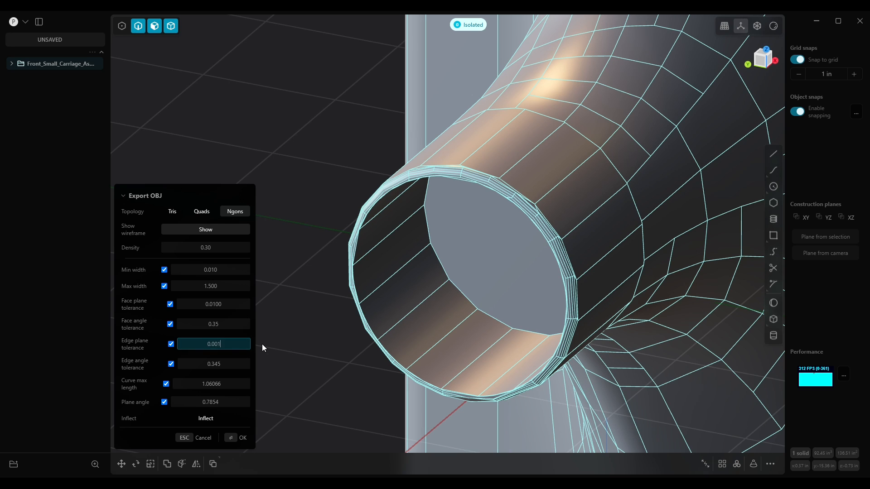
{"action": "key", "text": "Return"}
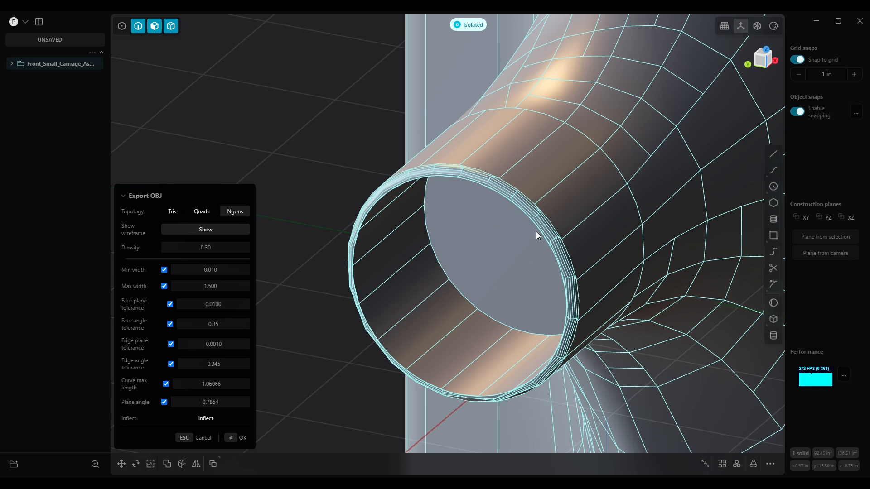
Set the Edge angle tolerance to 0.15 and check the tube opening's mesh
{"action": "middle_click_drag", "start_coordinate": [581, 313], "coordinate": [496, 332]}
{"action": "scroll", "coordinate": [578, 319], "scroll_direction": "up", "scroll_amount": 6}
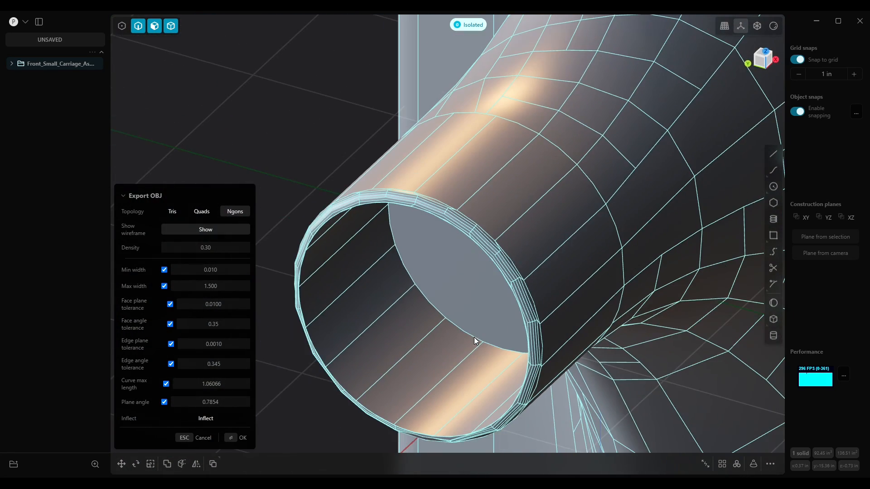
{"action": "mouse_move", "coordinate": [128, 362]}
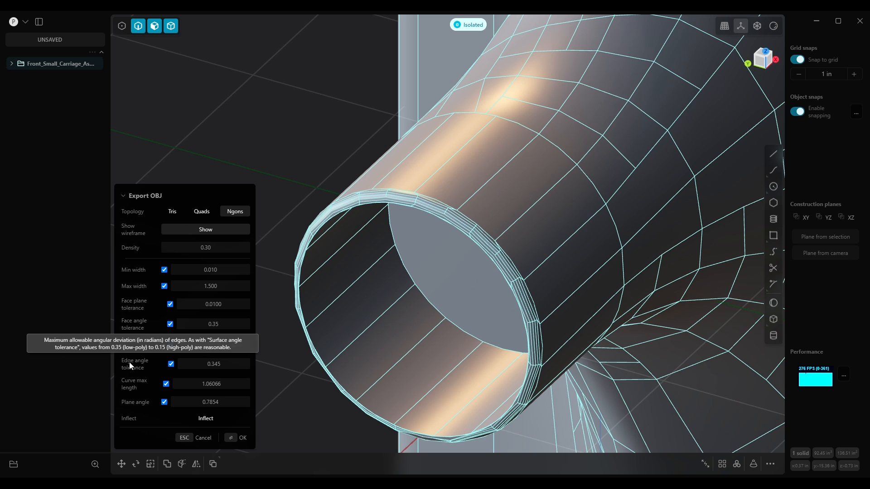
{"action": "left_click", "coordinate": [235, 366]}
{"action": "type", "text": "0.15"}
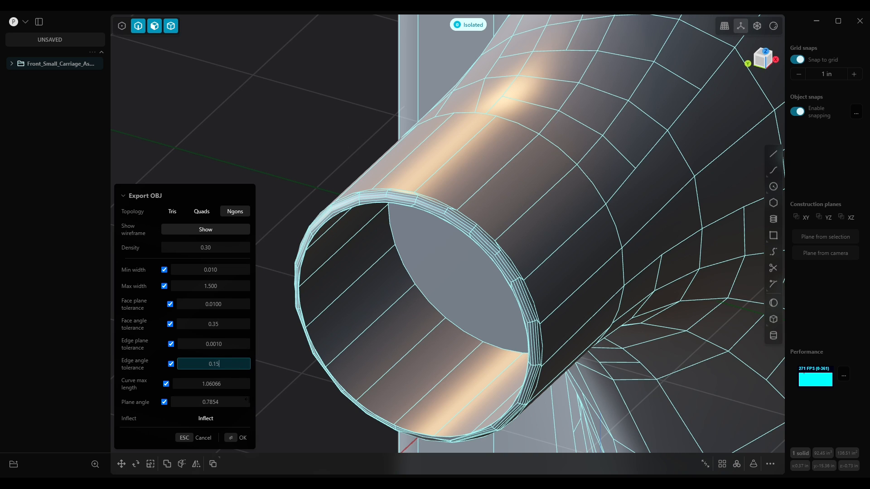
{"action": "key", "text": "Return"}
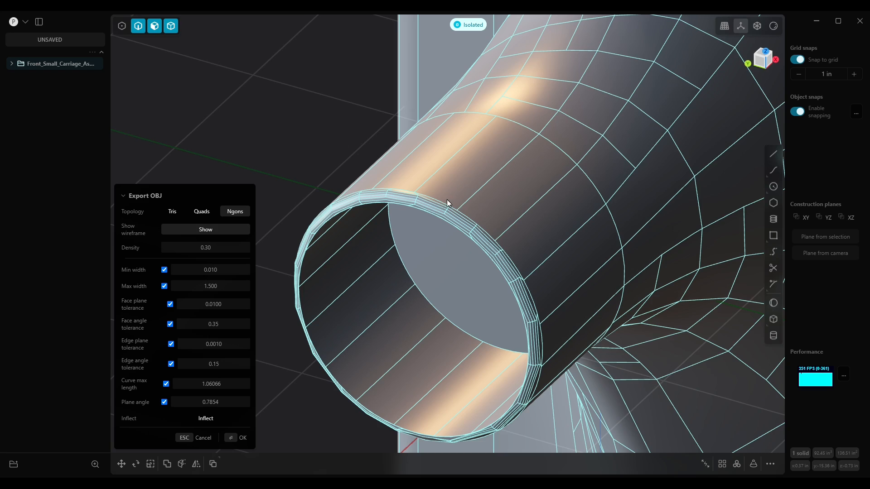
{"action": "middle_click_drag", "start_coordinate": [533, 315], "coordinate": [540, 346]}
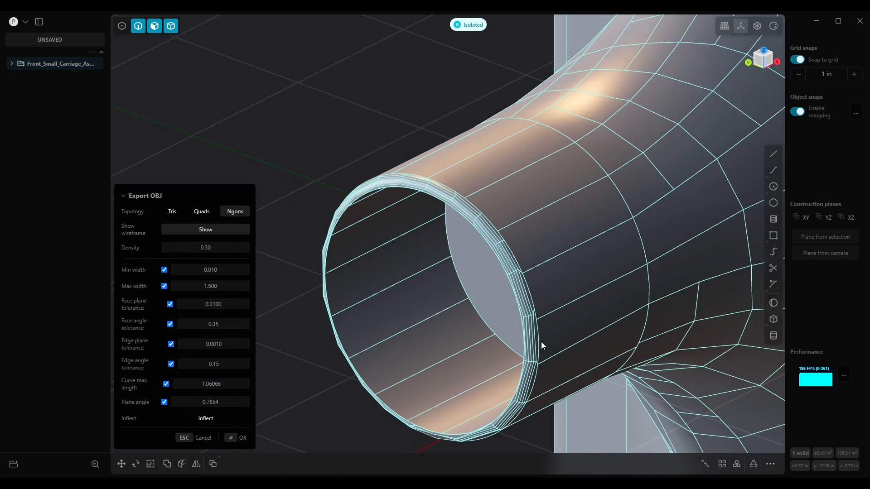
Try a Face angle tolerance of 0.15, then return it to 0.35
{"action": "left_click", "coordinate": [244, 325]}
{"action": "type", "text": "0.15"}
{"action": "key", "text": "Return"}
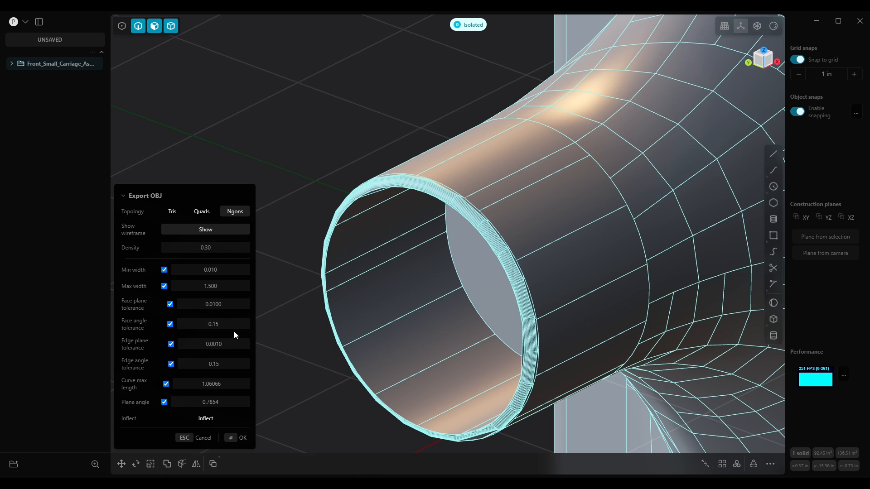
{"action": "left_click", "coordinate": [236, 325]}
{"action": "type", "text": "0.35"}
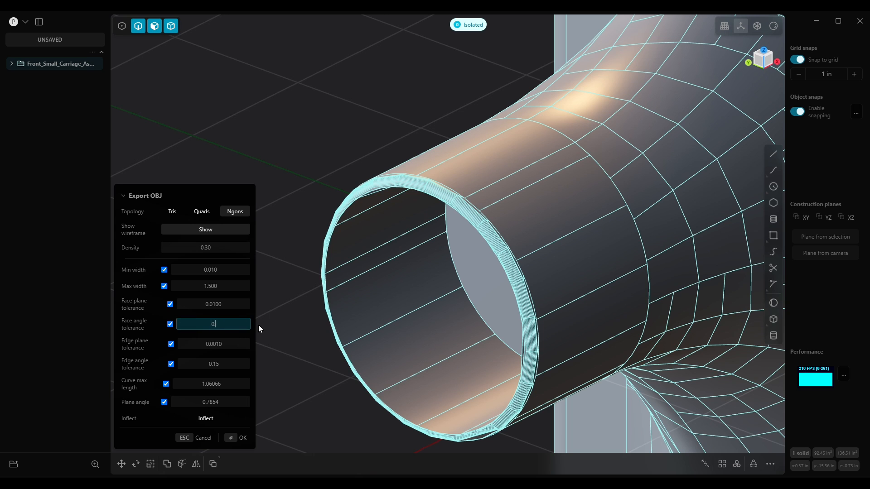
{"action": "key", "text": "Return"}
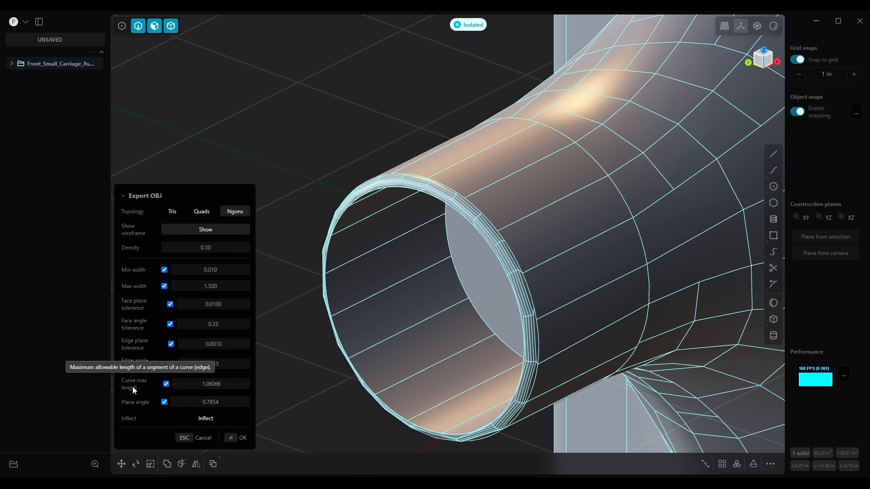
Try a Curve max length of 0.10 and inspect the whole part's mesh
{"action": "left_click", "coordinate": [211, 385]}
{"action": "type", "text": "0.10"}
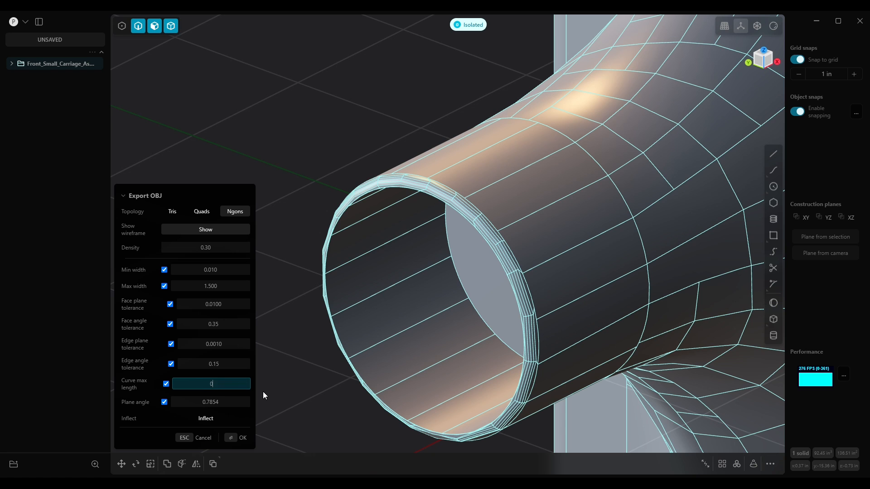
{"action": "key", "text": "Return"}
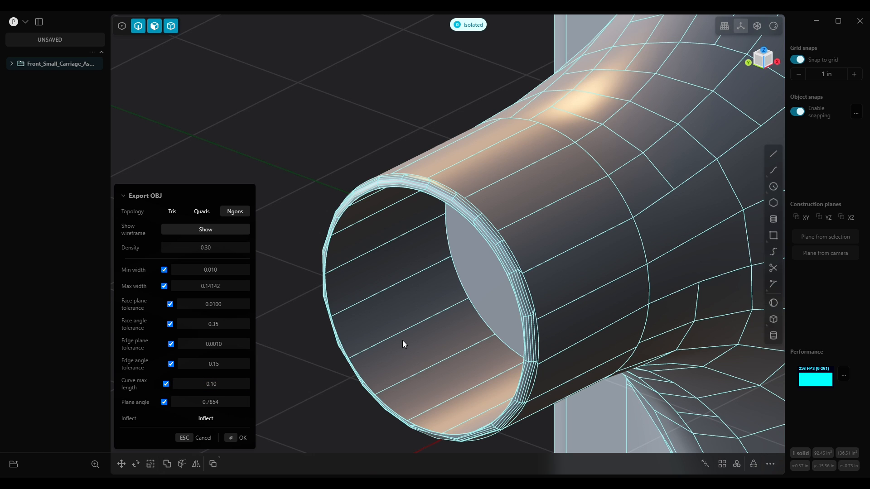
{"action": "scroll", "coordinate": [355, 346], "scroll_direction": "down", "scroll_amount": 5}
{"action": "middle_click_drag", "start_coordinate": [468, 301], "coordinate": [490, 328]}
{"action": "middle_click_drag", "start_coordinate": [603, 346], "coordinate": [487, 269], "text": "shift"}
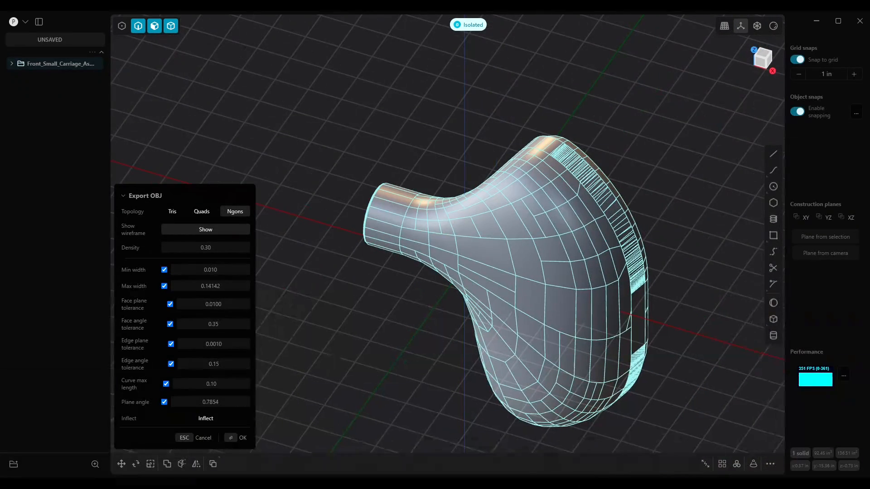
Set the Curve max length to 1 and inspect the mesh around the tube opening
{"action": "left_click", "coordinate": [231, 384]}
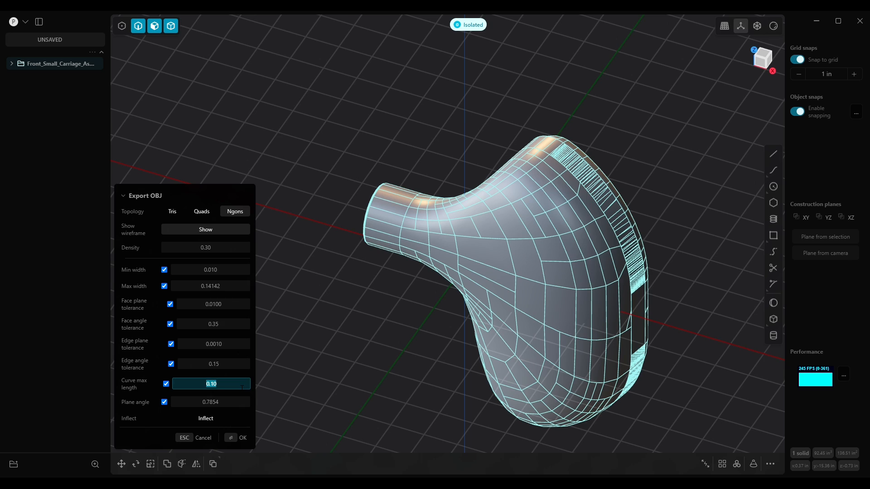
{"action": "type", "text": "1"}
{"action": "key", "text": "Return"}
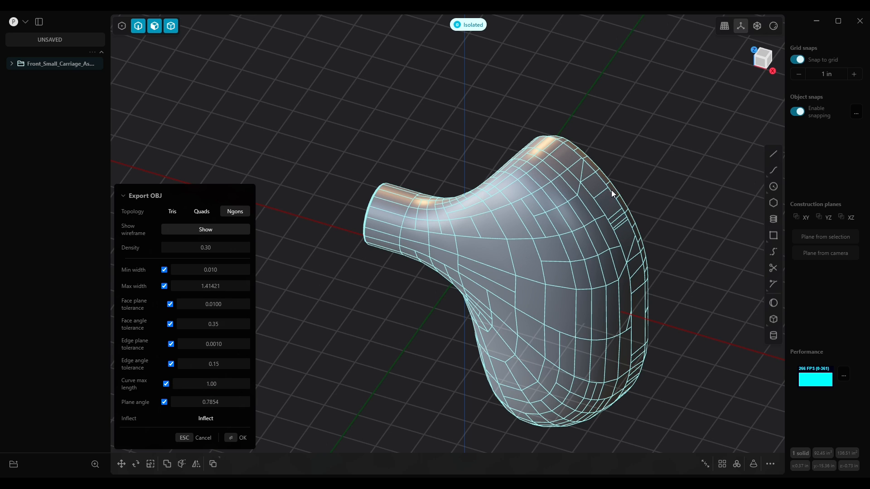
{"action": "middle_click_drag", "start_coordinate": [637, 401], "coordinate": [545, 317]}
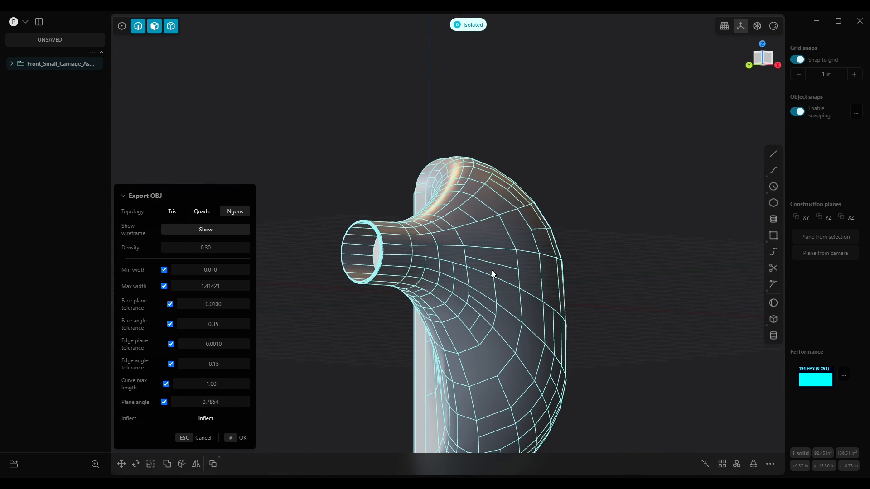
{"action": "middle_click_drag", "start_coordinate": [512, 376], "coordinate": [520, 340]}
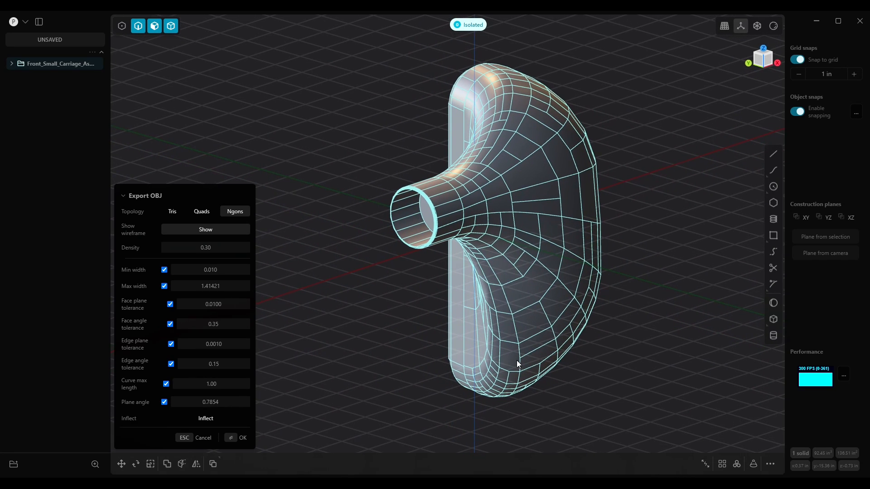
{"action": "scroll", "coordinate": [418, 189], "scroll_direction": "up", "scroll_amount": 10}
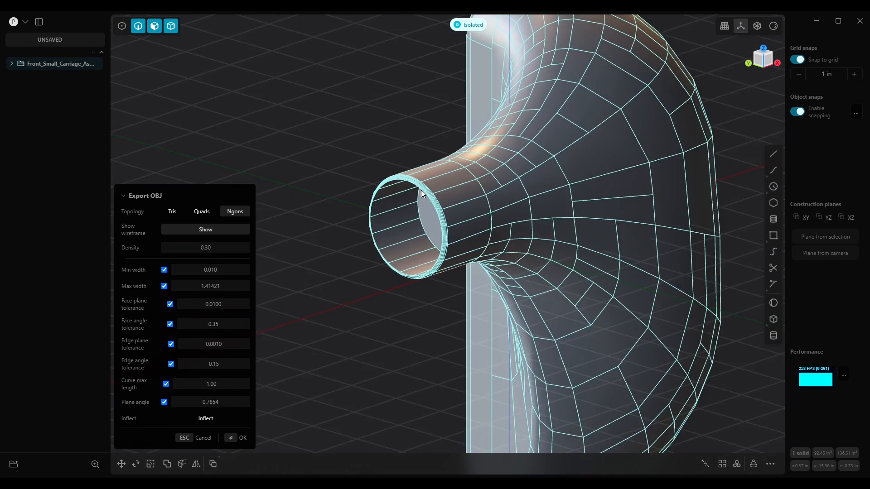
{"action": "middle_click_drag", "start_coordinate": [440, 210], "coordinate": [422, 189]}
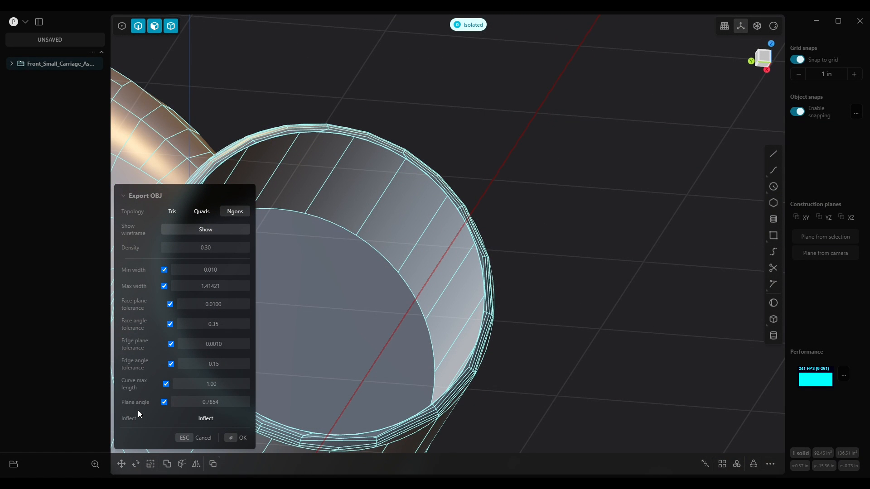
Try Plane angle values of 1 and 0.1 while viewing the tube opening
{"action": "left_click", "coordinate": [234, 403]}
{"action": "type", "text": "1"}
{"action": "key", "text": "Return"}
{"action": "left_click", "coordinate": [240, 406]}
{"action": "type", "text": "0.1"}
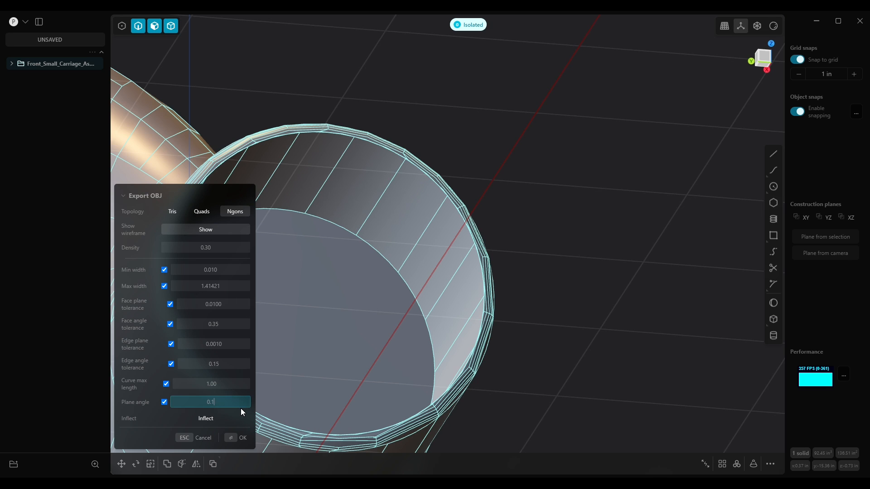
{"action": "key", "text": "Return"}
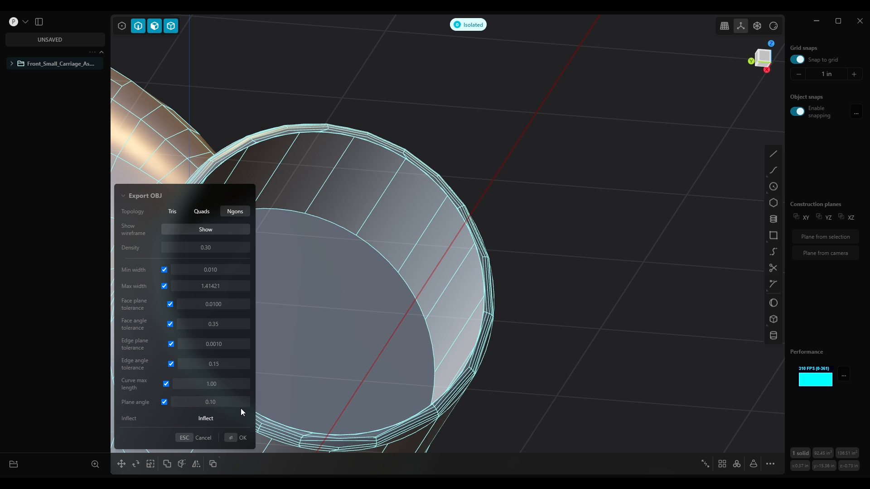
{"action": "middle_click_drag", "start_coordinate": [456, 306], "coordinate": [421, 337]}
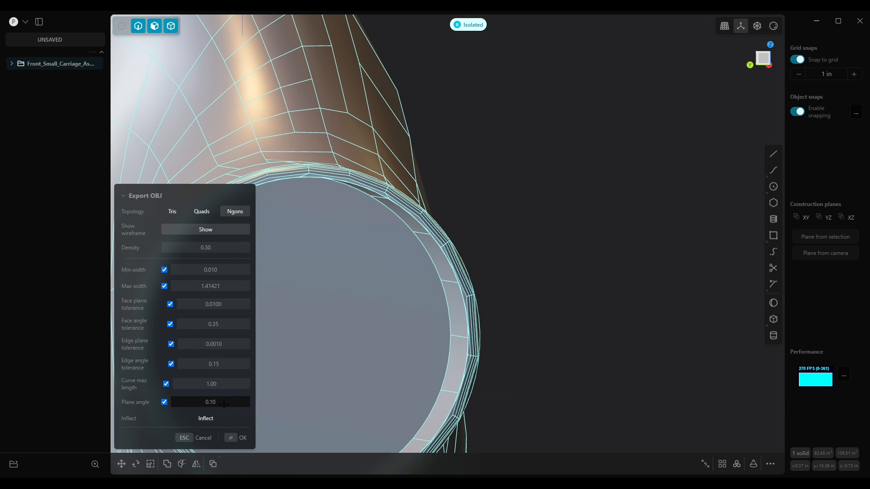
Try a Plane angle of 0.01 and inspect the part's mesh
{"action": "left_click", "coordinate": [224, 404]}
{"action": "type", "text": "0.01"}
{"action": "key", "text": "Return"}
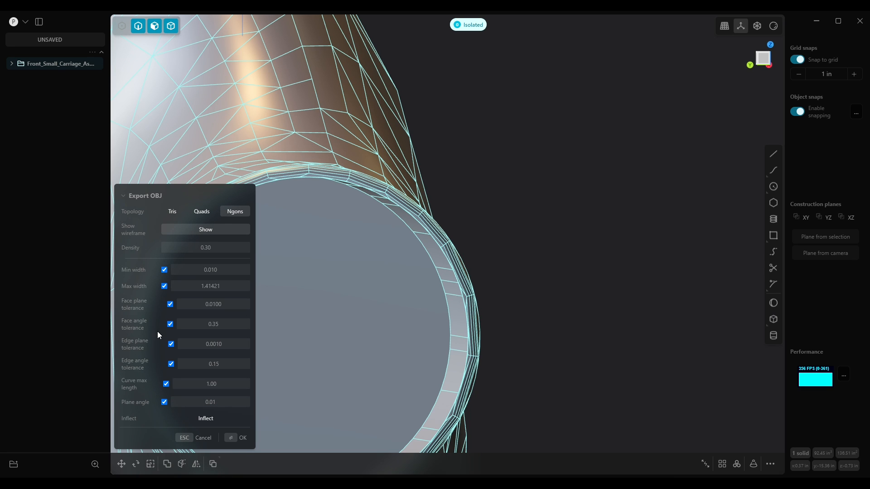
{"action": "scroll", "coordinate": [461, 354], "scroll_direction": "down", "scroll_amount": 3}
{"action": "middle_click_drag", "start_coordinate": [444, 349], "coordinate": [364, 362]}
{"action": "scroll", "coordinate": [365, 362], "scroll_direction": "down", "scroll_amount": 3}
Set the Plane angle to 0.1
{"action": "left_click", "coordinate": [227, 400]}
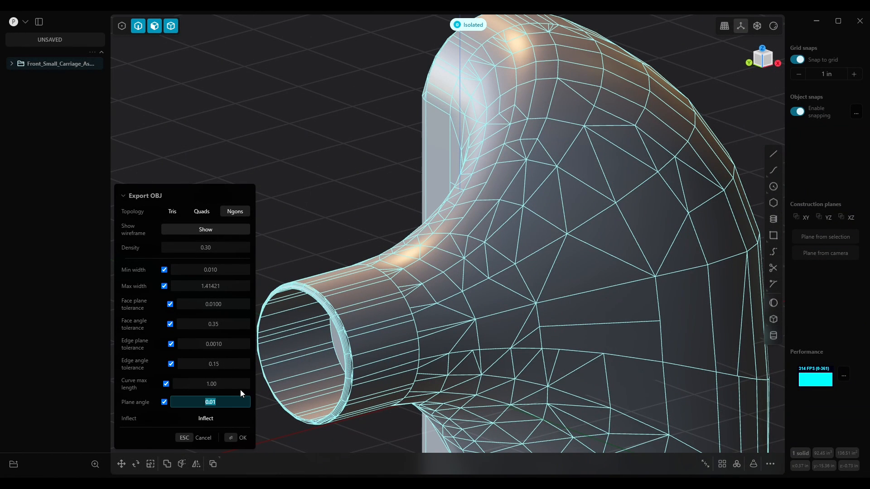
{"action": "type", "text": "0.1"}
{"action": "key", "text": "Return"}
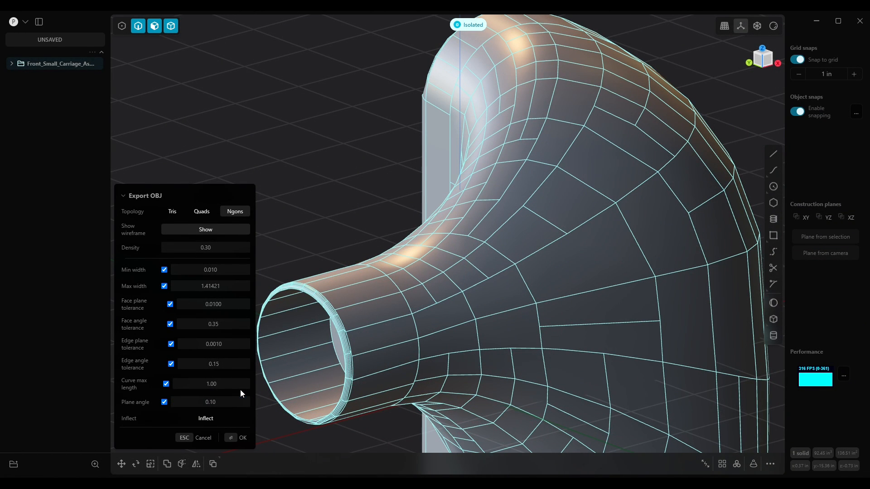
{"action": "middle_click_drag", "start_coordinate": [372, 363], "coordinate": [415, 333]}
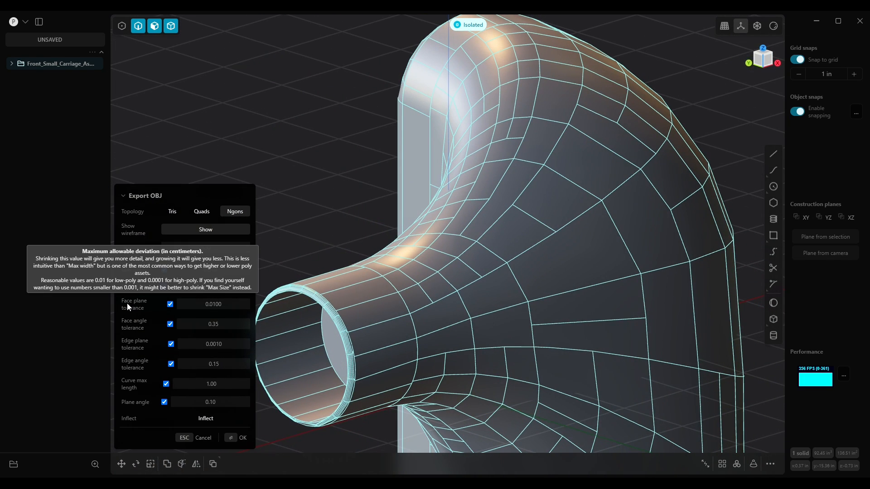
Set the Face plane tolerance to 0.001 and inspect the tube opening's rim closely
{"action": "left_click", "coordinate": [229, 308]}
{"action": "type", "text": "0.001"}
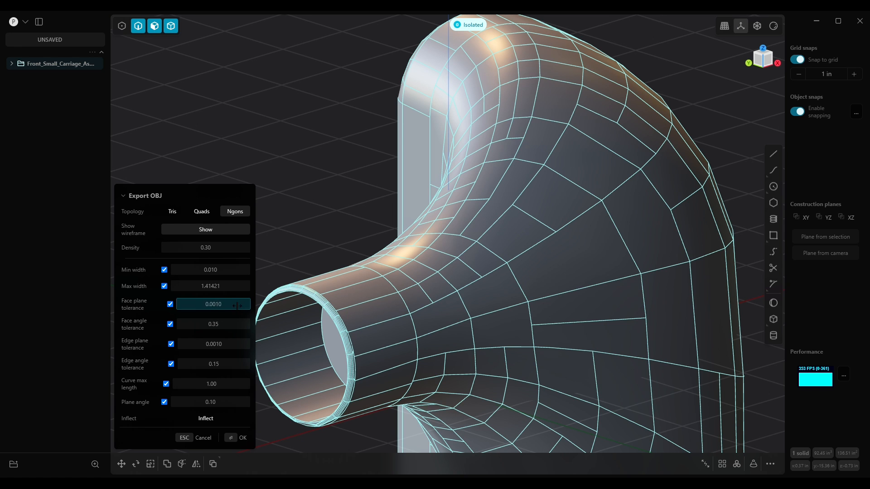
{"action": "key", "text": "Return"}
{"action": "middle_click_drag", "start_coordinate": [278, 322], "coordinate": [425, 284]}
{"action": "scroll", "coordinate": [425, 306], "scroll_direction": "up", "scroll_amount": 3}
{"action": "scroll", "coordinate": [426, 311], "scroll_direction": "up", "scroll_amount": 6}
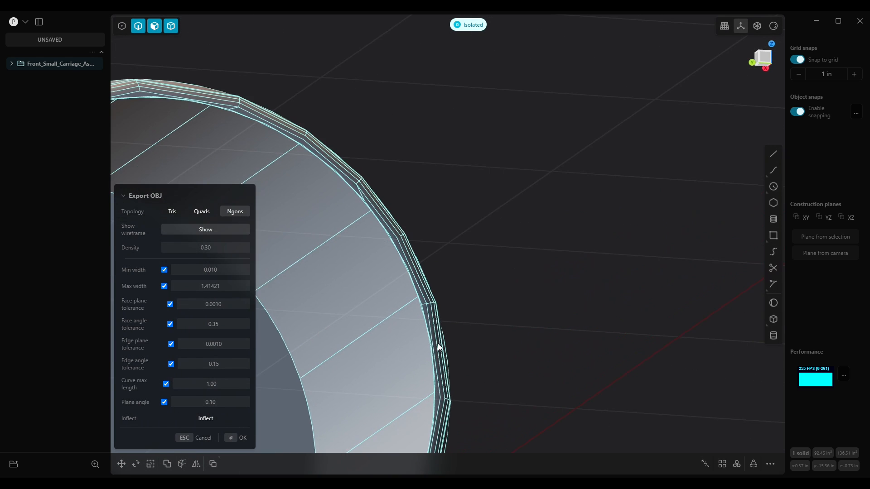
{"action": "scroll", "coordinate": [434, 327], "scroll_direction": "up", "scroll_amount": 2}
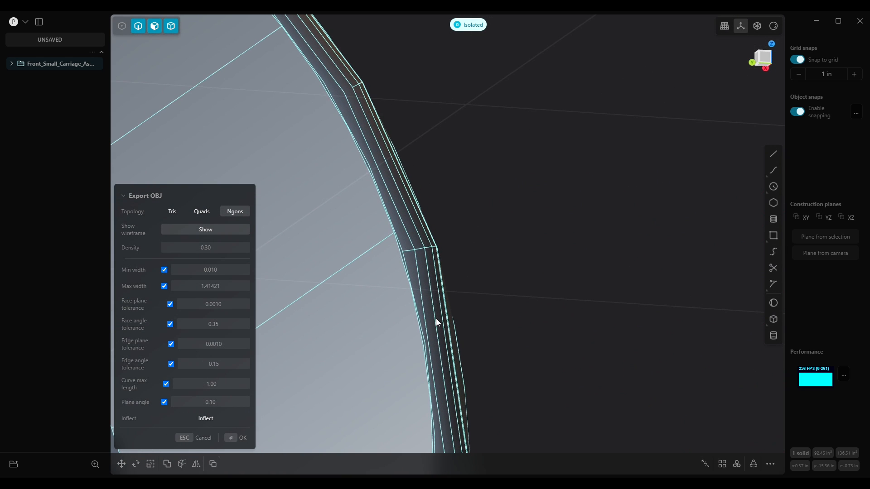
{"action": "scroll", "coordinate": [436, 323], "scroll_direction": "down", "scroll_amount": 8}
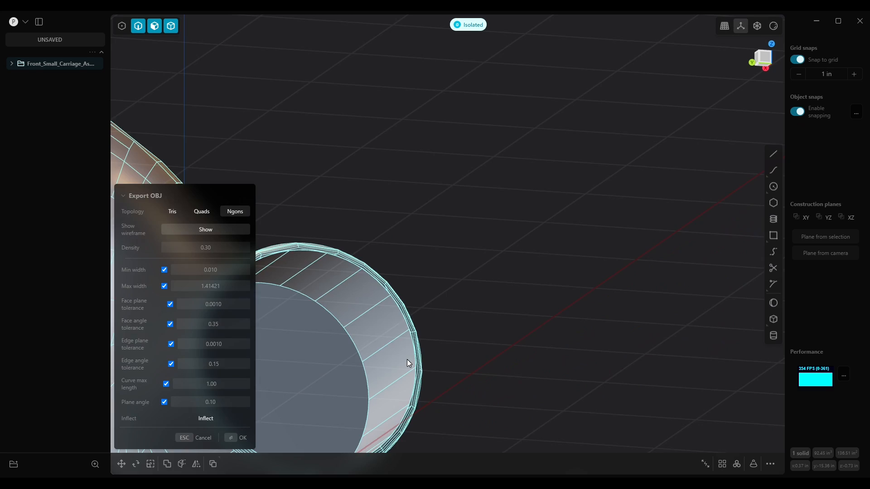
{"action": "scroll", "coordinate": [404, 360], "scroll_direction": "down", "scroll_amount": 10}
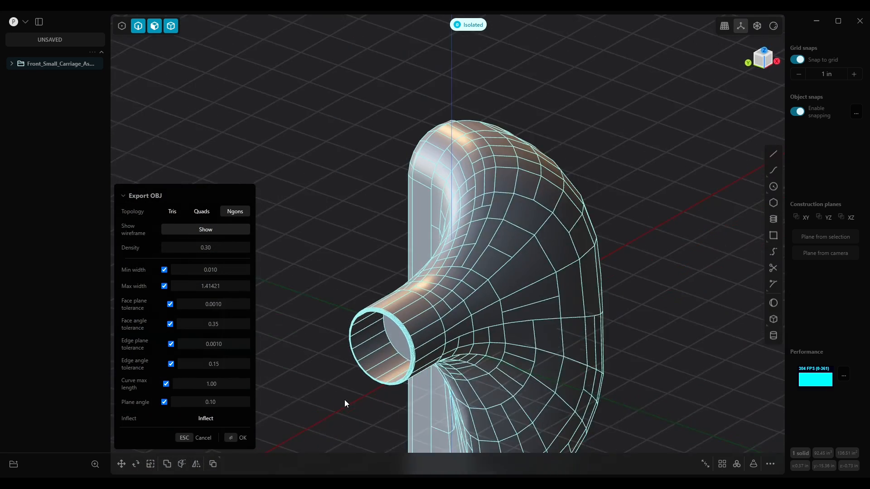
{"action": "scroll", "coordinate": [414, 333], "scroll_direction": "down", "scroll_amount": 10}
{"action": "middle_click_drag", "start_coordinate": [427, 323], "coordinate": [456, 297], "text": "shift"}
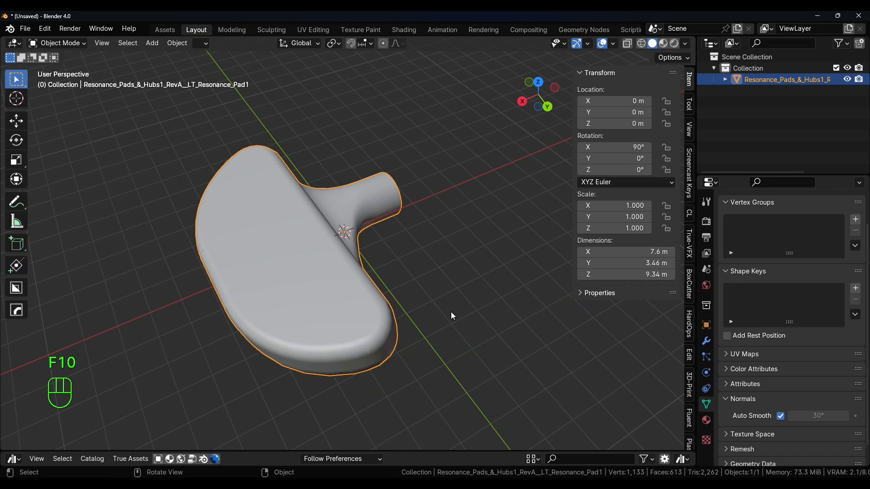
Switch to Blender and orbit around the previously imported carriage mesh
{"action": "middle_click_drag", "start_coordinate": [354, 225], "coordinate": [403, 244]}
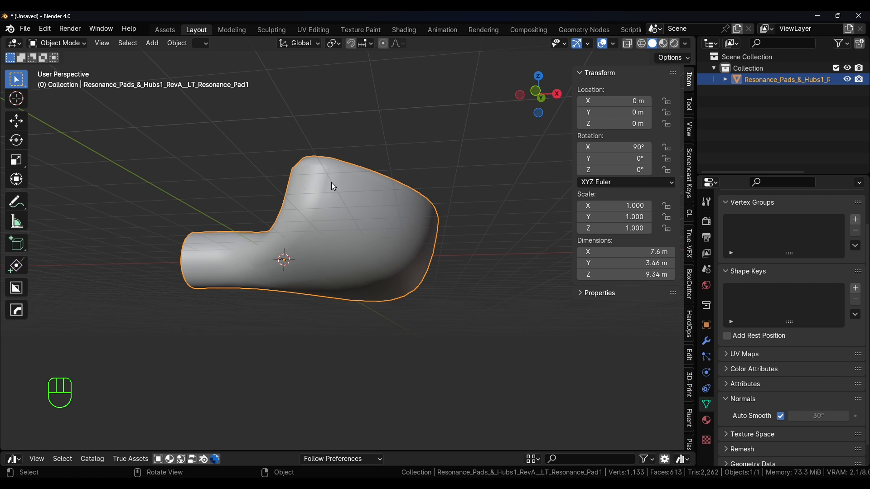
{"action": "middle_click_drag", "start_coordinate": [334, 218], "coordinate": [284, 261]}
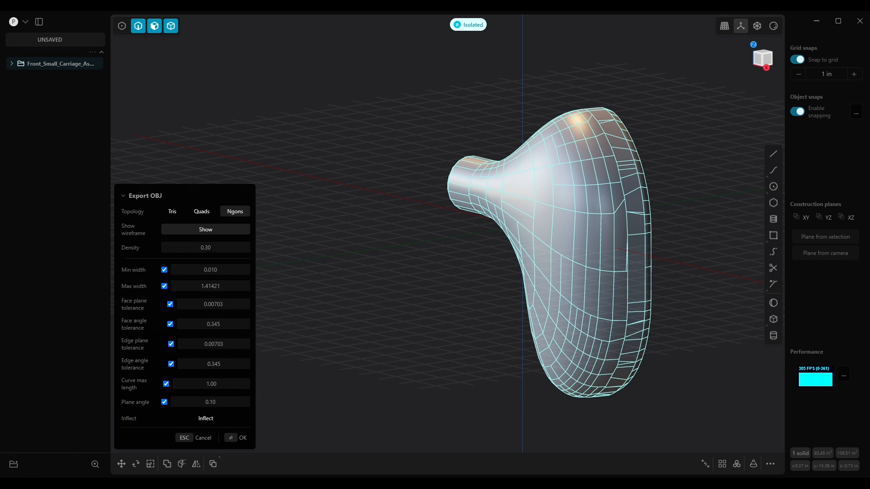
Set the Density to 0.4 and the Curve max length to 0.4
{"action": "left_click", "coordinate": [222, 250]}
{"action": "type", "text": "0.4"}
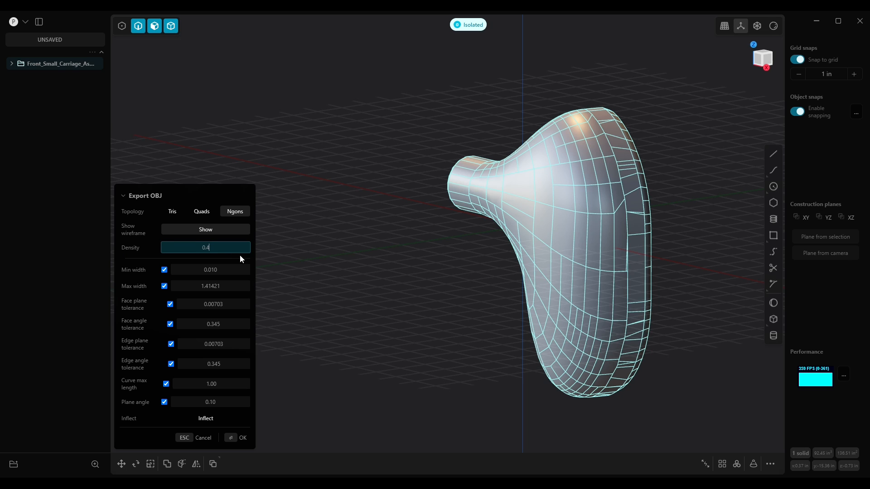
{"action": "key", "text": "Return"}
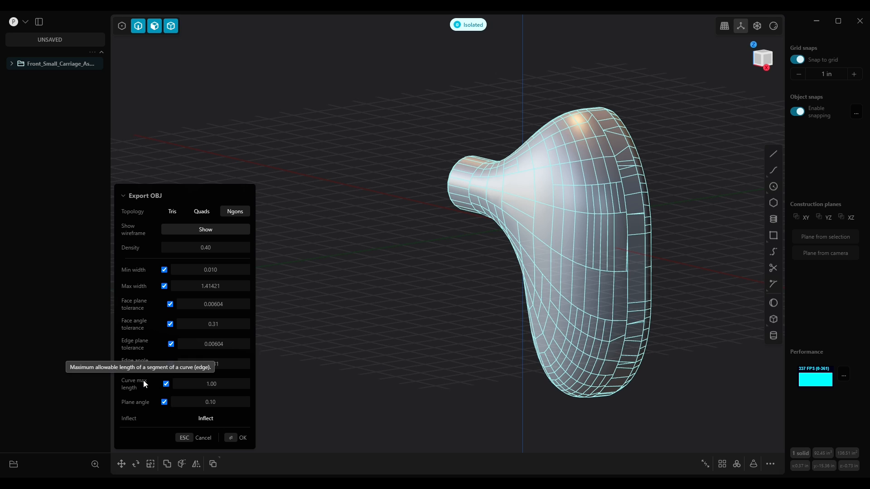
{"action": "left_click", "coordinate": [212, 385]}
{"action": "type", "text": "0.4"}
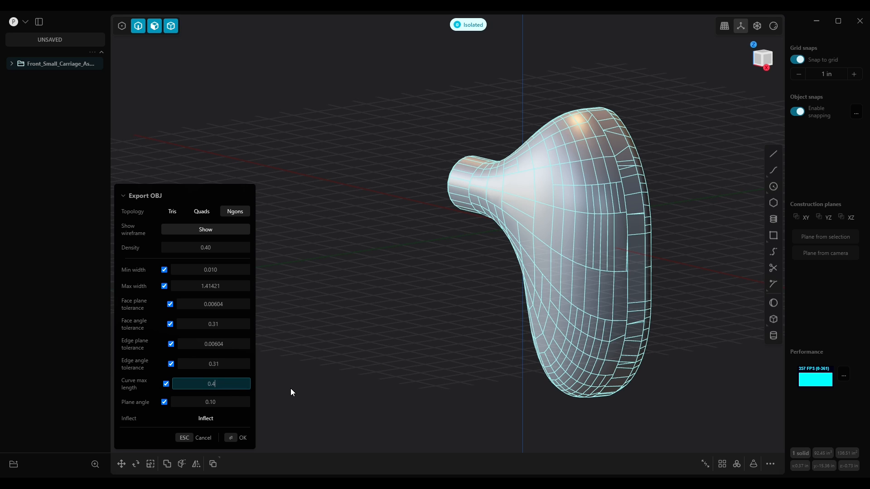
{"action": "key", "text": "Return"}
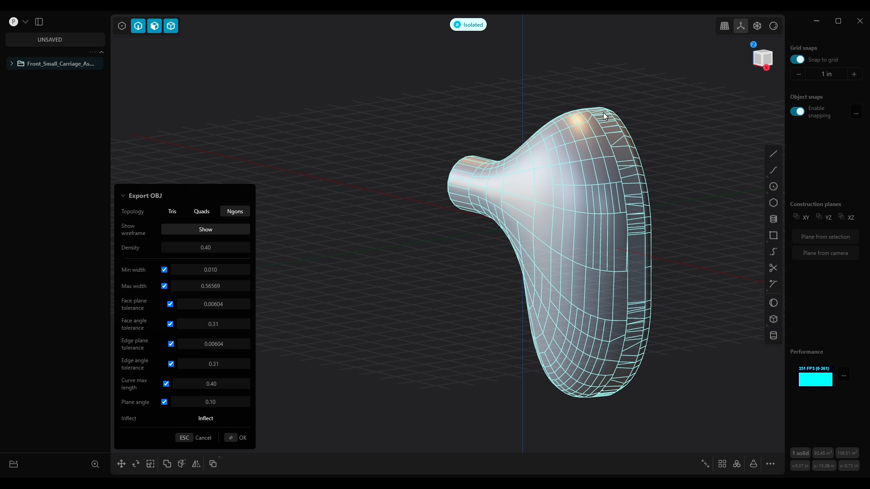
Inspect the new mesh, confirm the OBJ export, and view the exported mesh in Blender
{"action": "middle_click_drag", "start_coordinate": [641, 293], "coordinate": [531, 211]}
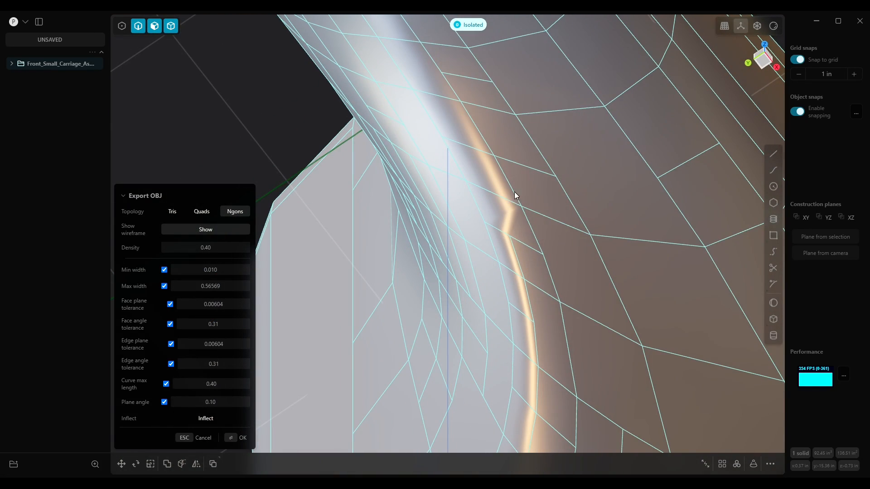
{"action": "scroll", "coordinate": [507, 212], "scroll_direction": "down", "scroll_amount": 10}
{"action": "middle_click_drag", "start_coordinate": [526, 216], "coordinate": [504, 291]}
{"action": "scroll", "coordinate": [516, 248], "scroll_direction": "down", "scroll_amount": 6}
{"action": "middle_click_drag", "start_coordinate": [573, 204], "coordinate": [473, 259]}
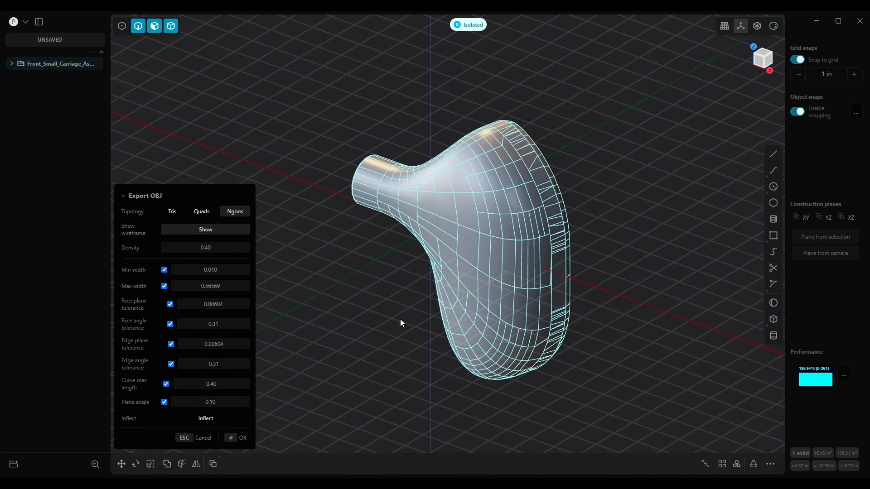
{"action": "left_click", "coordinate": [241, 437]}
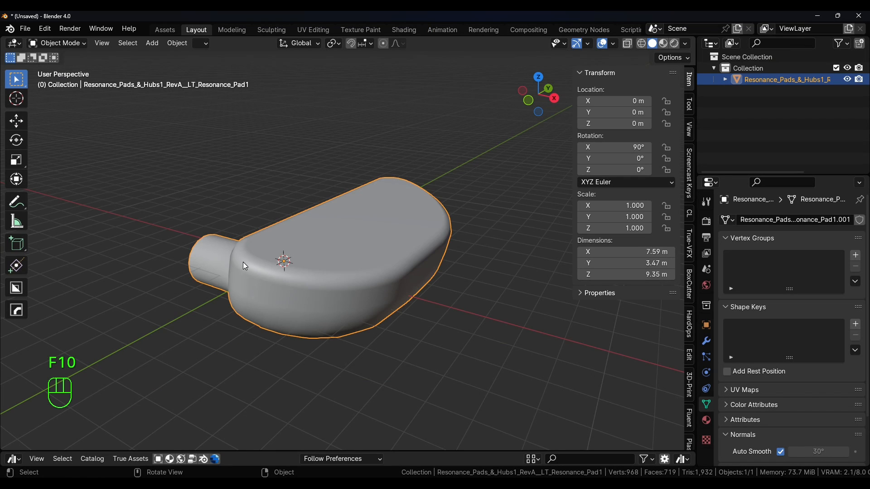
{"action": "middle_click_drag", "start_coordinate": [300, 267], "coordinate": [350, 299]}
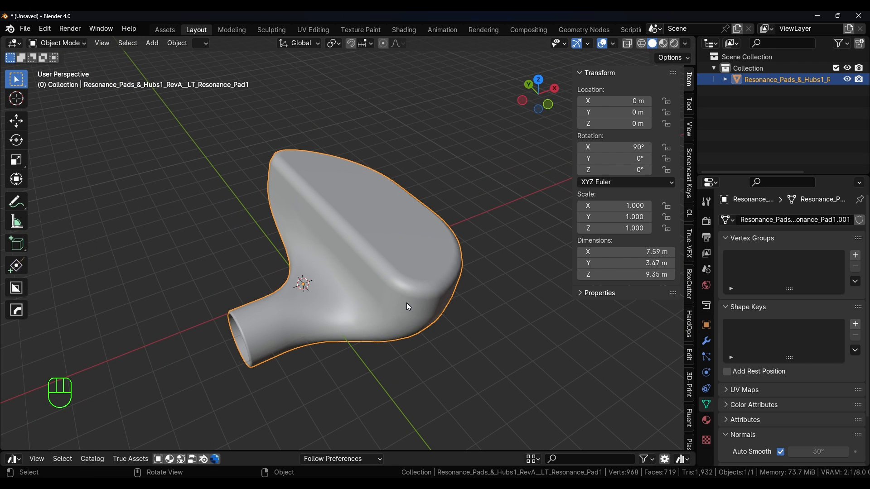